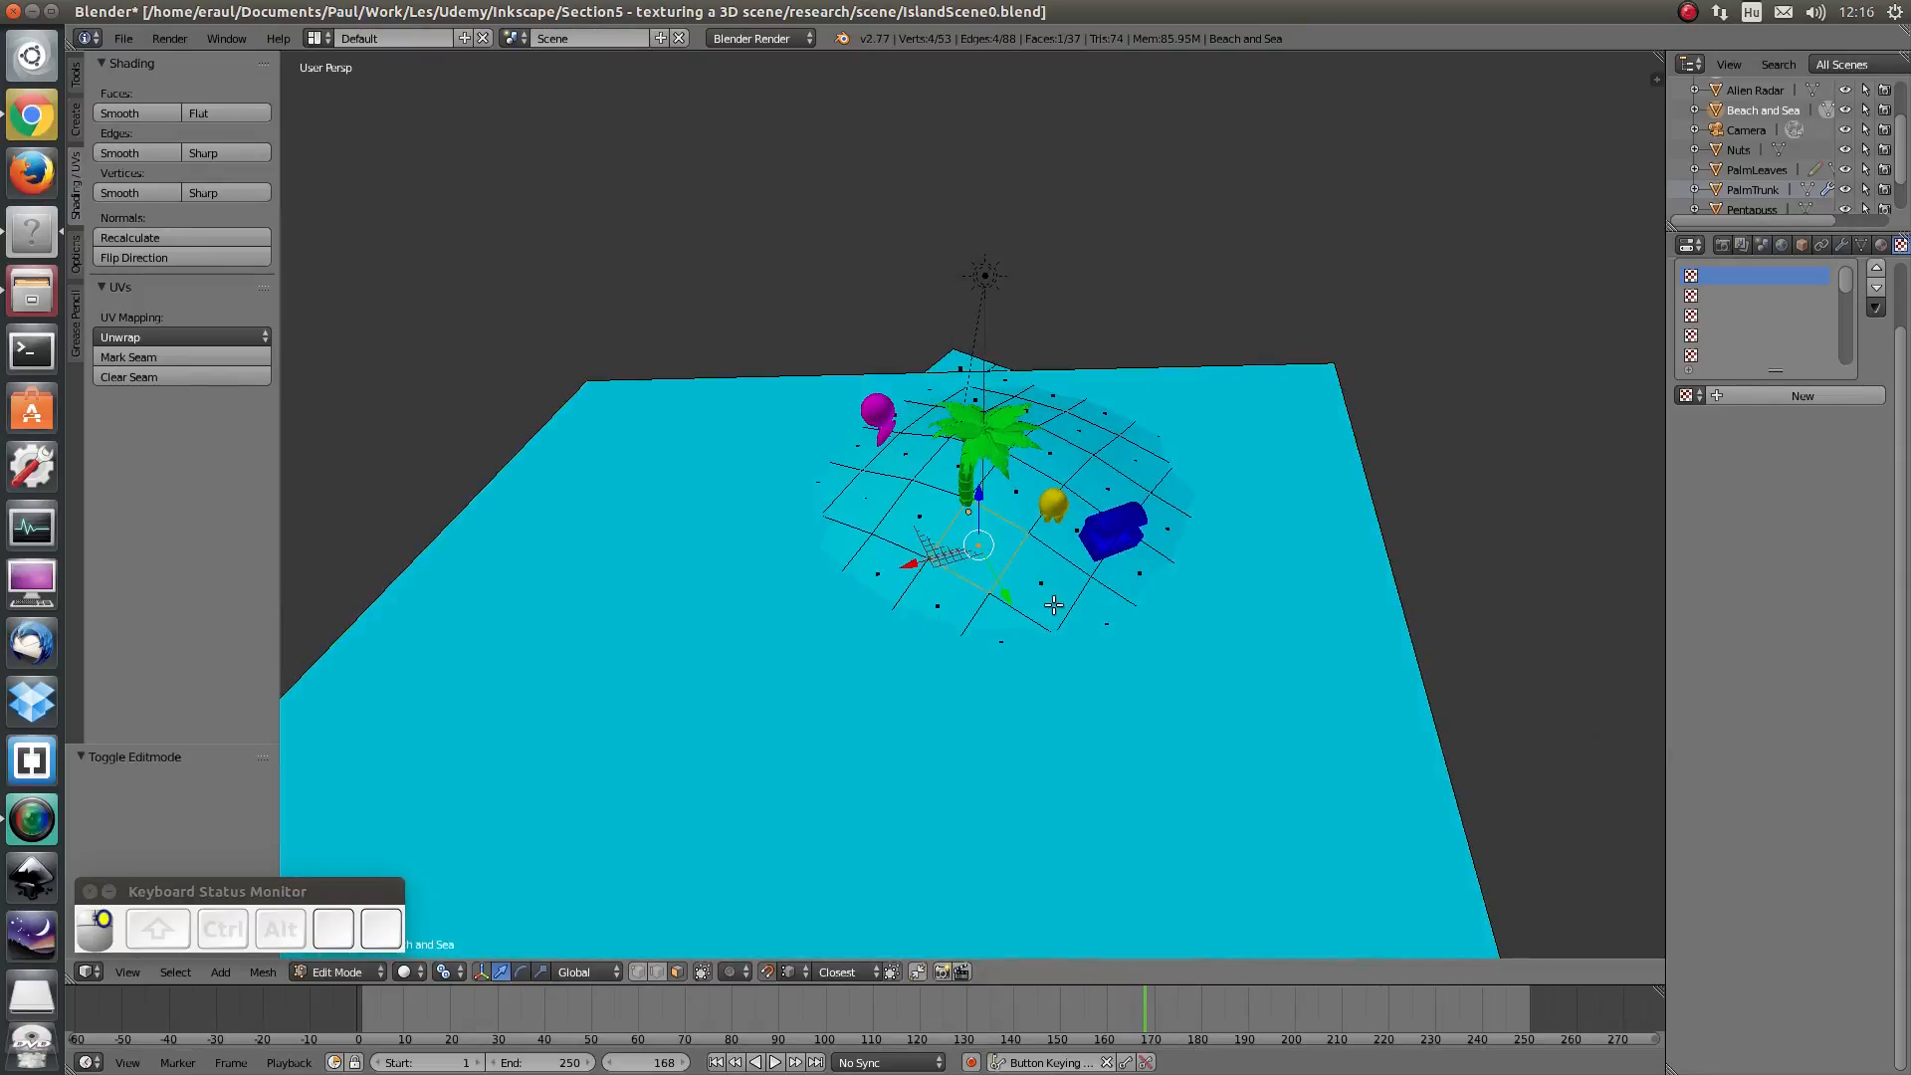
click(1140, 574)
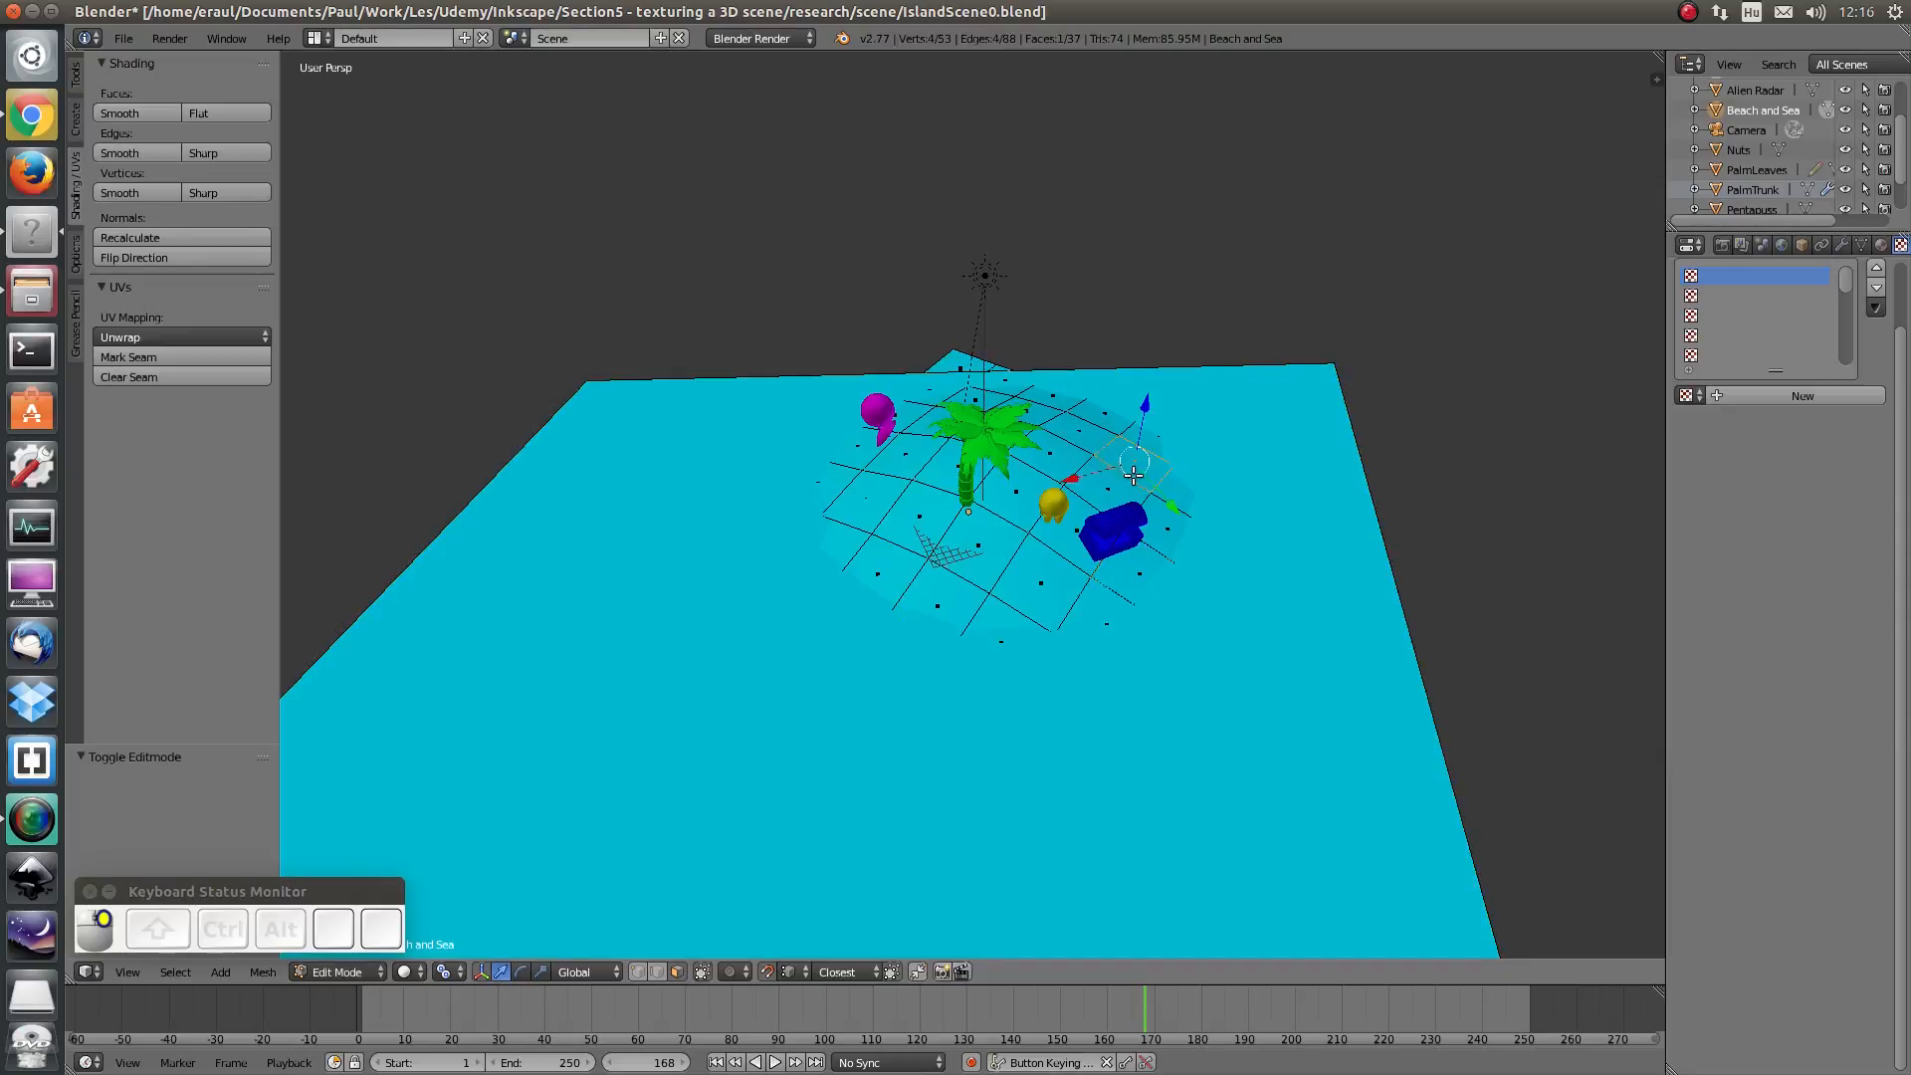
click(1047, 444)
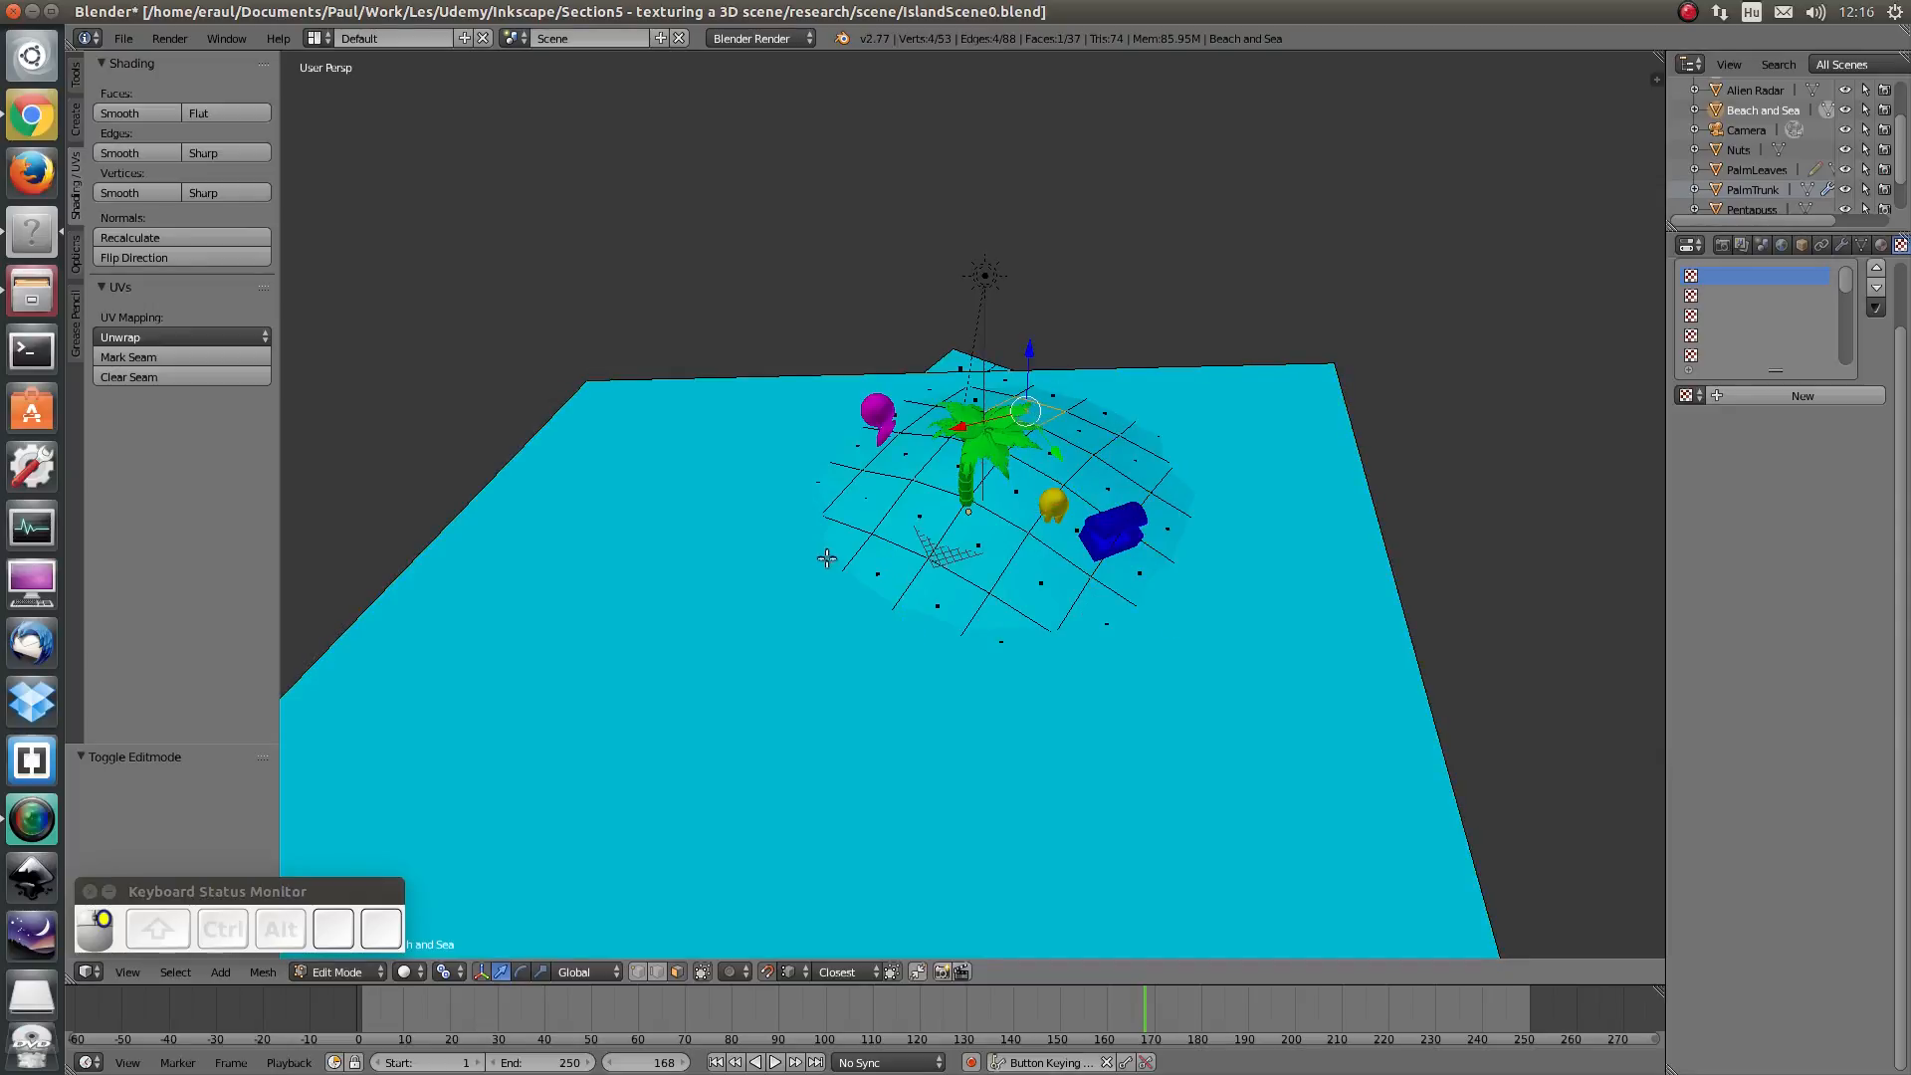
drag(825, 563, 839, 543)
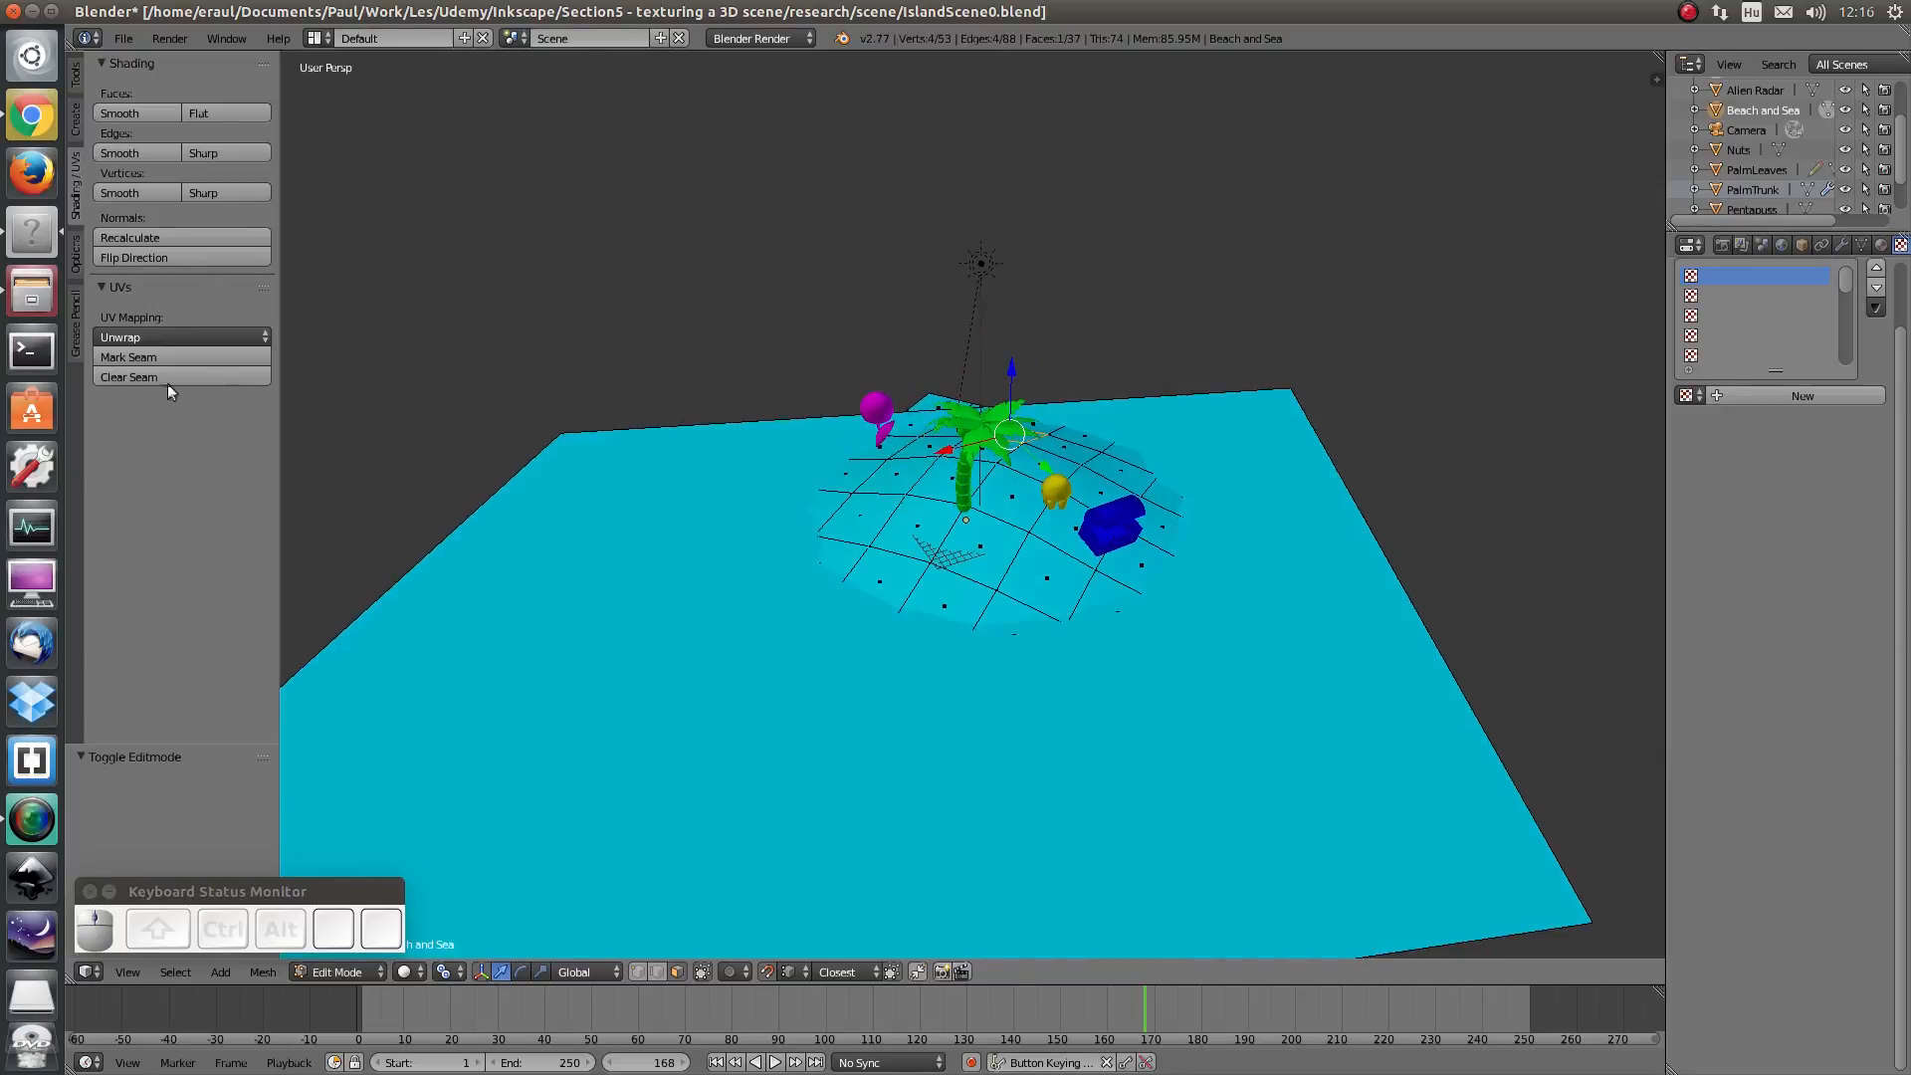
click(146, 337)
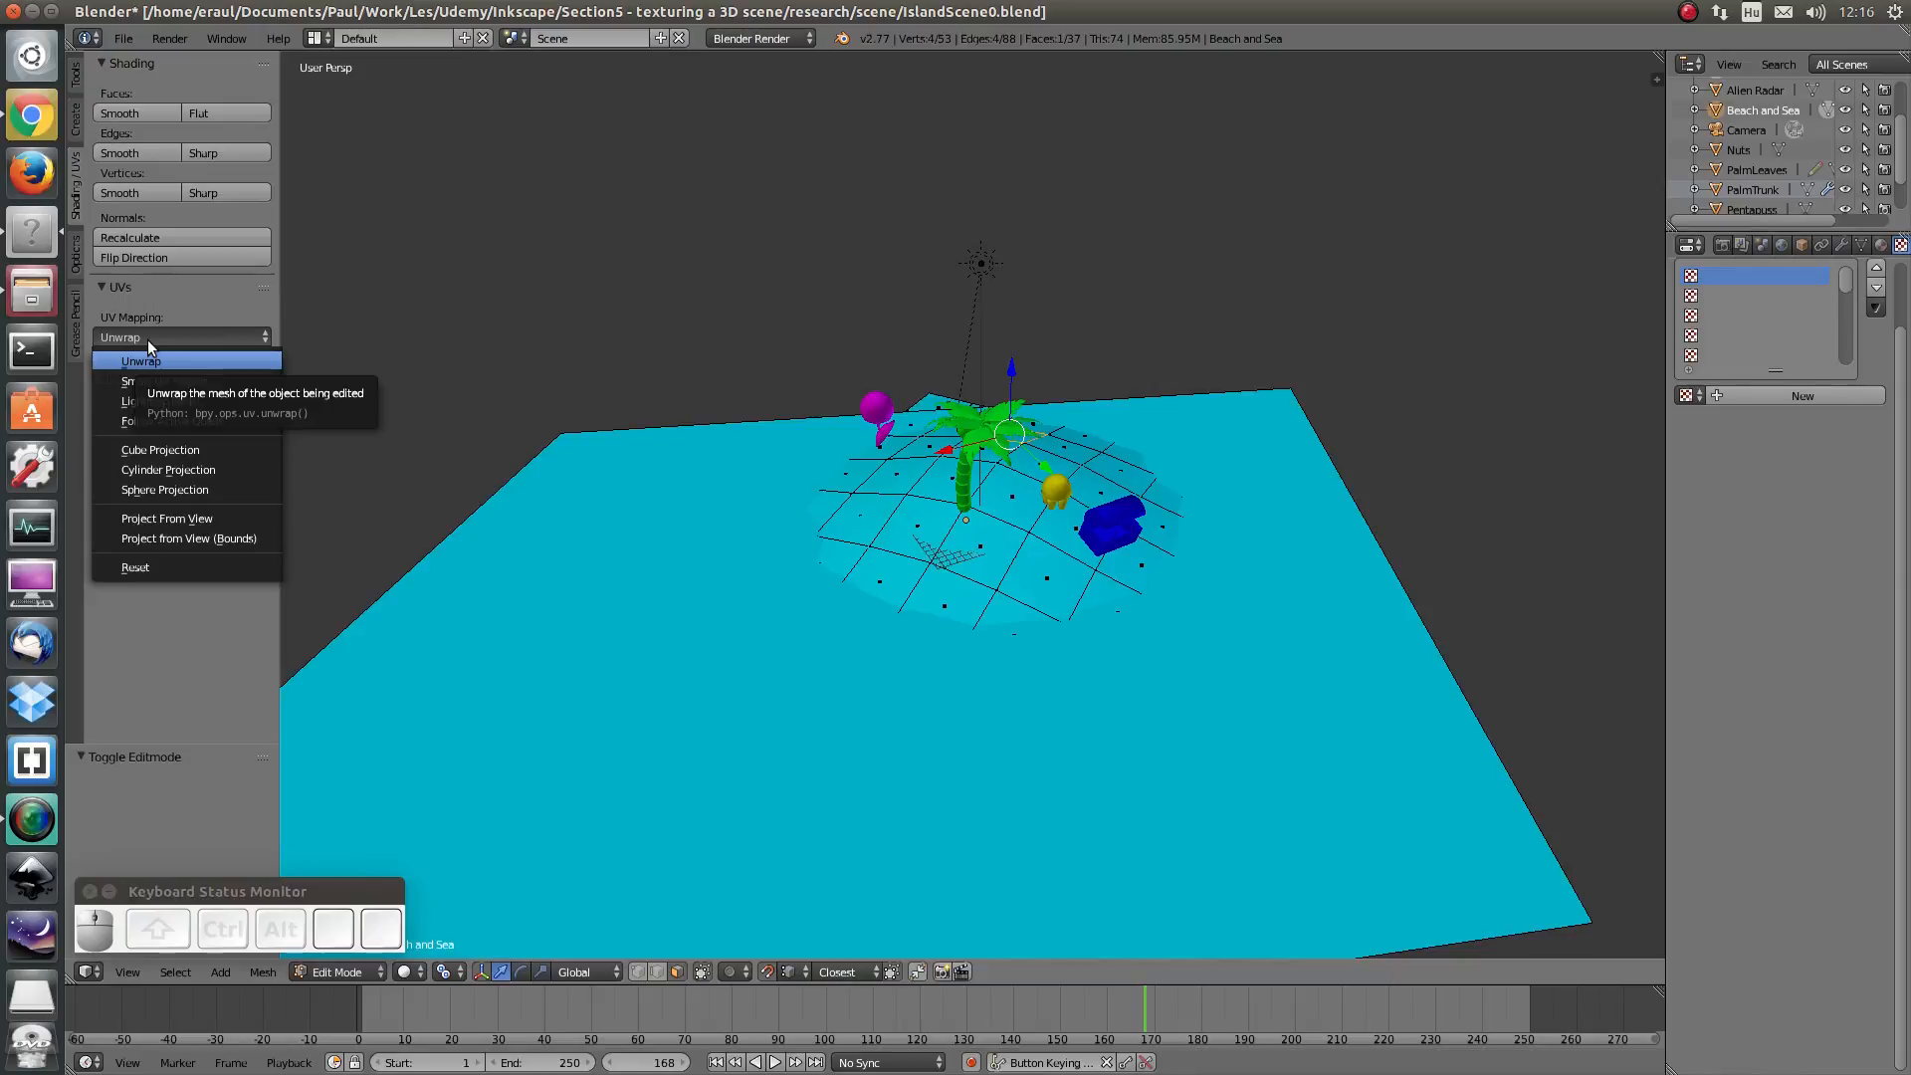
click(147, 338)
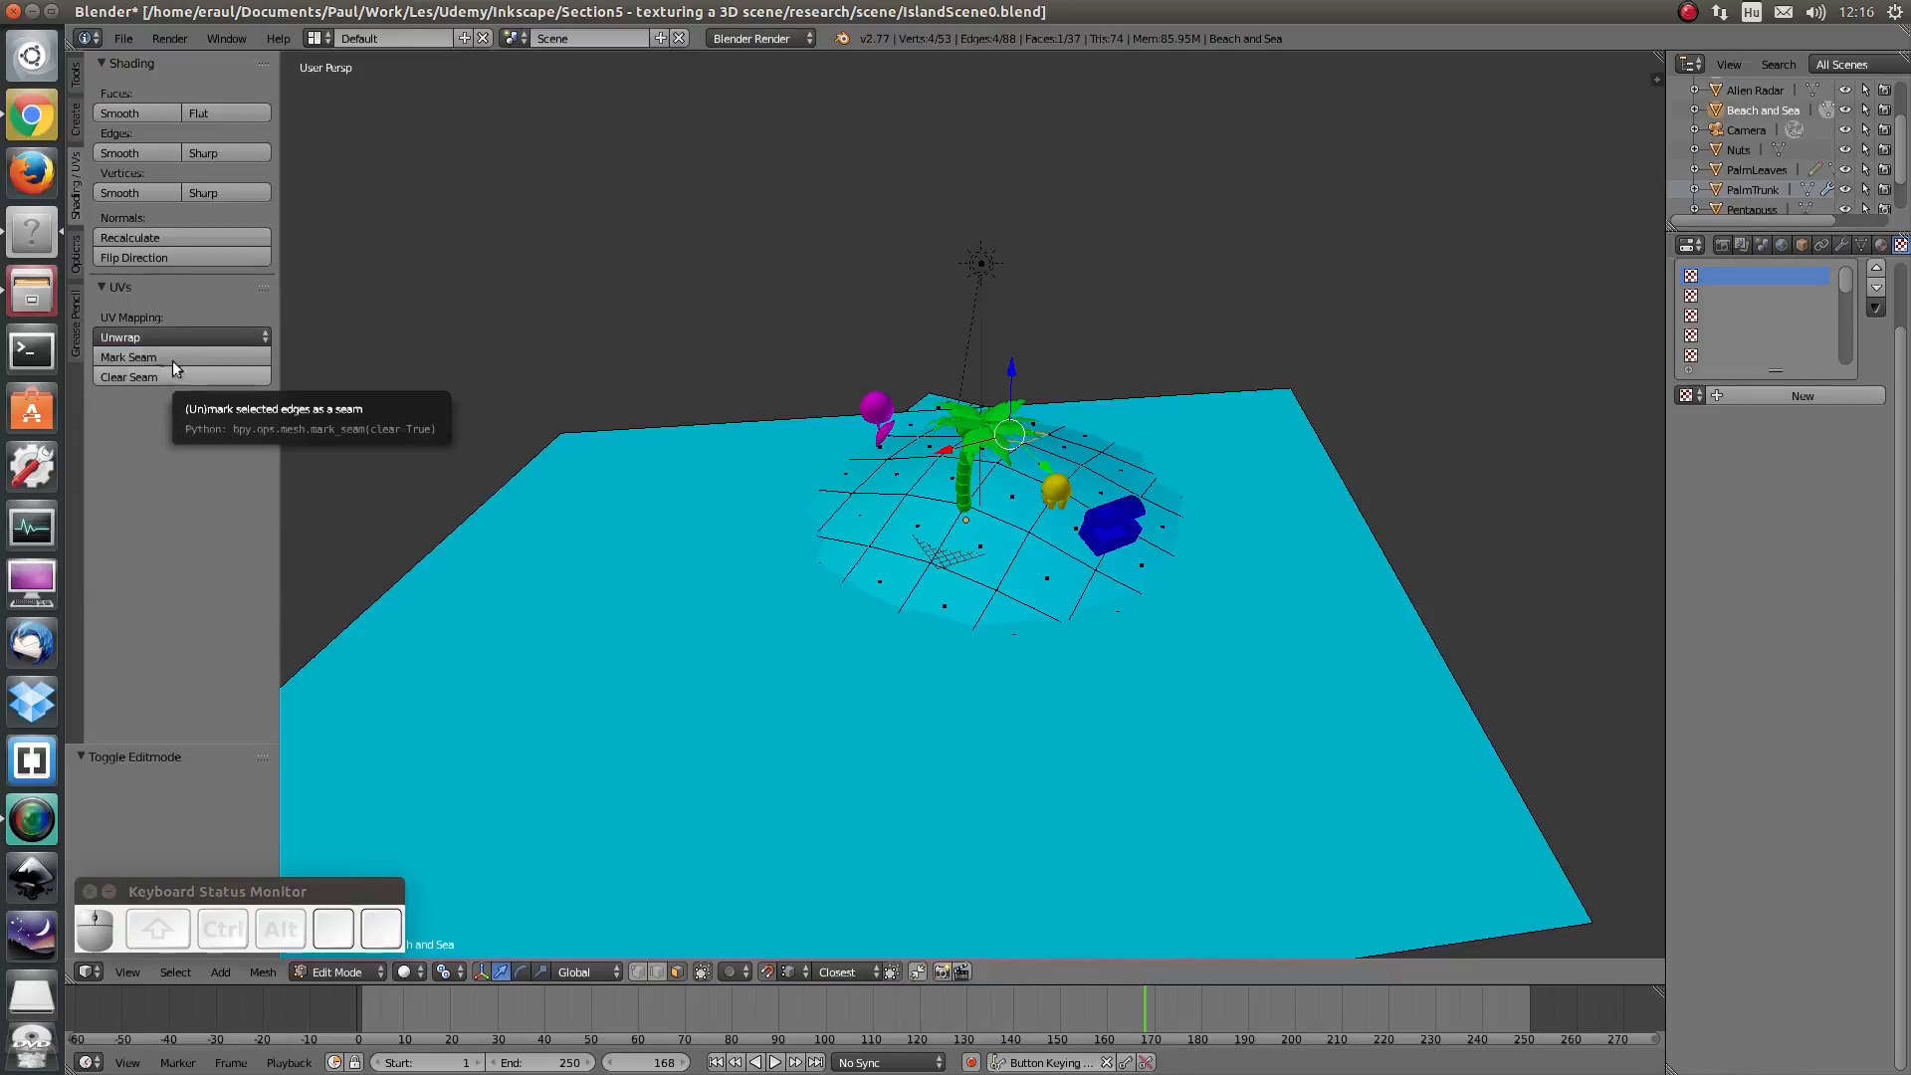
- Open UVMap_Beach.png in Inkscape from the file manager, keeping the embed import settings
click(33, 296)
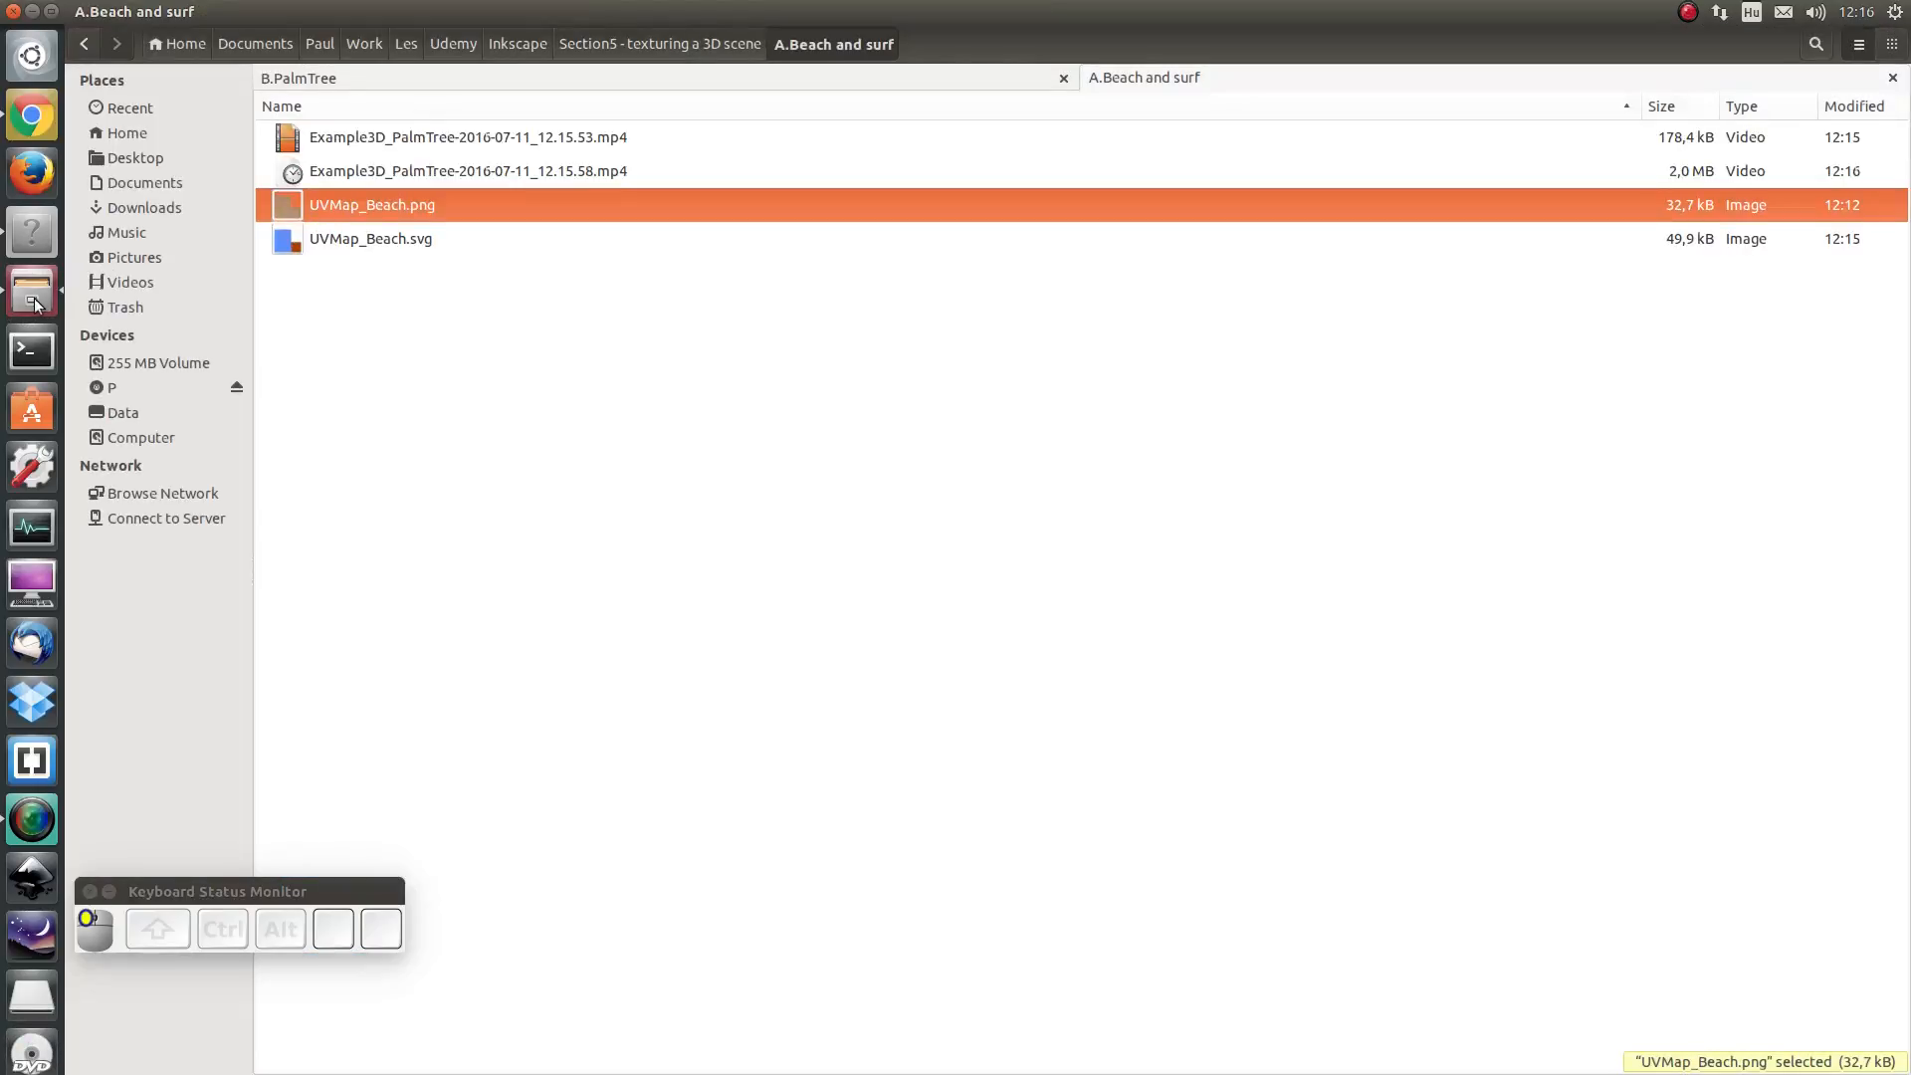
right_click(373, 209)
mouse_move(421, 254)
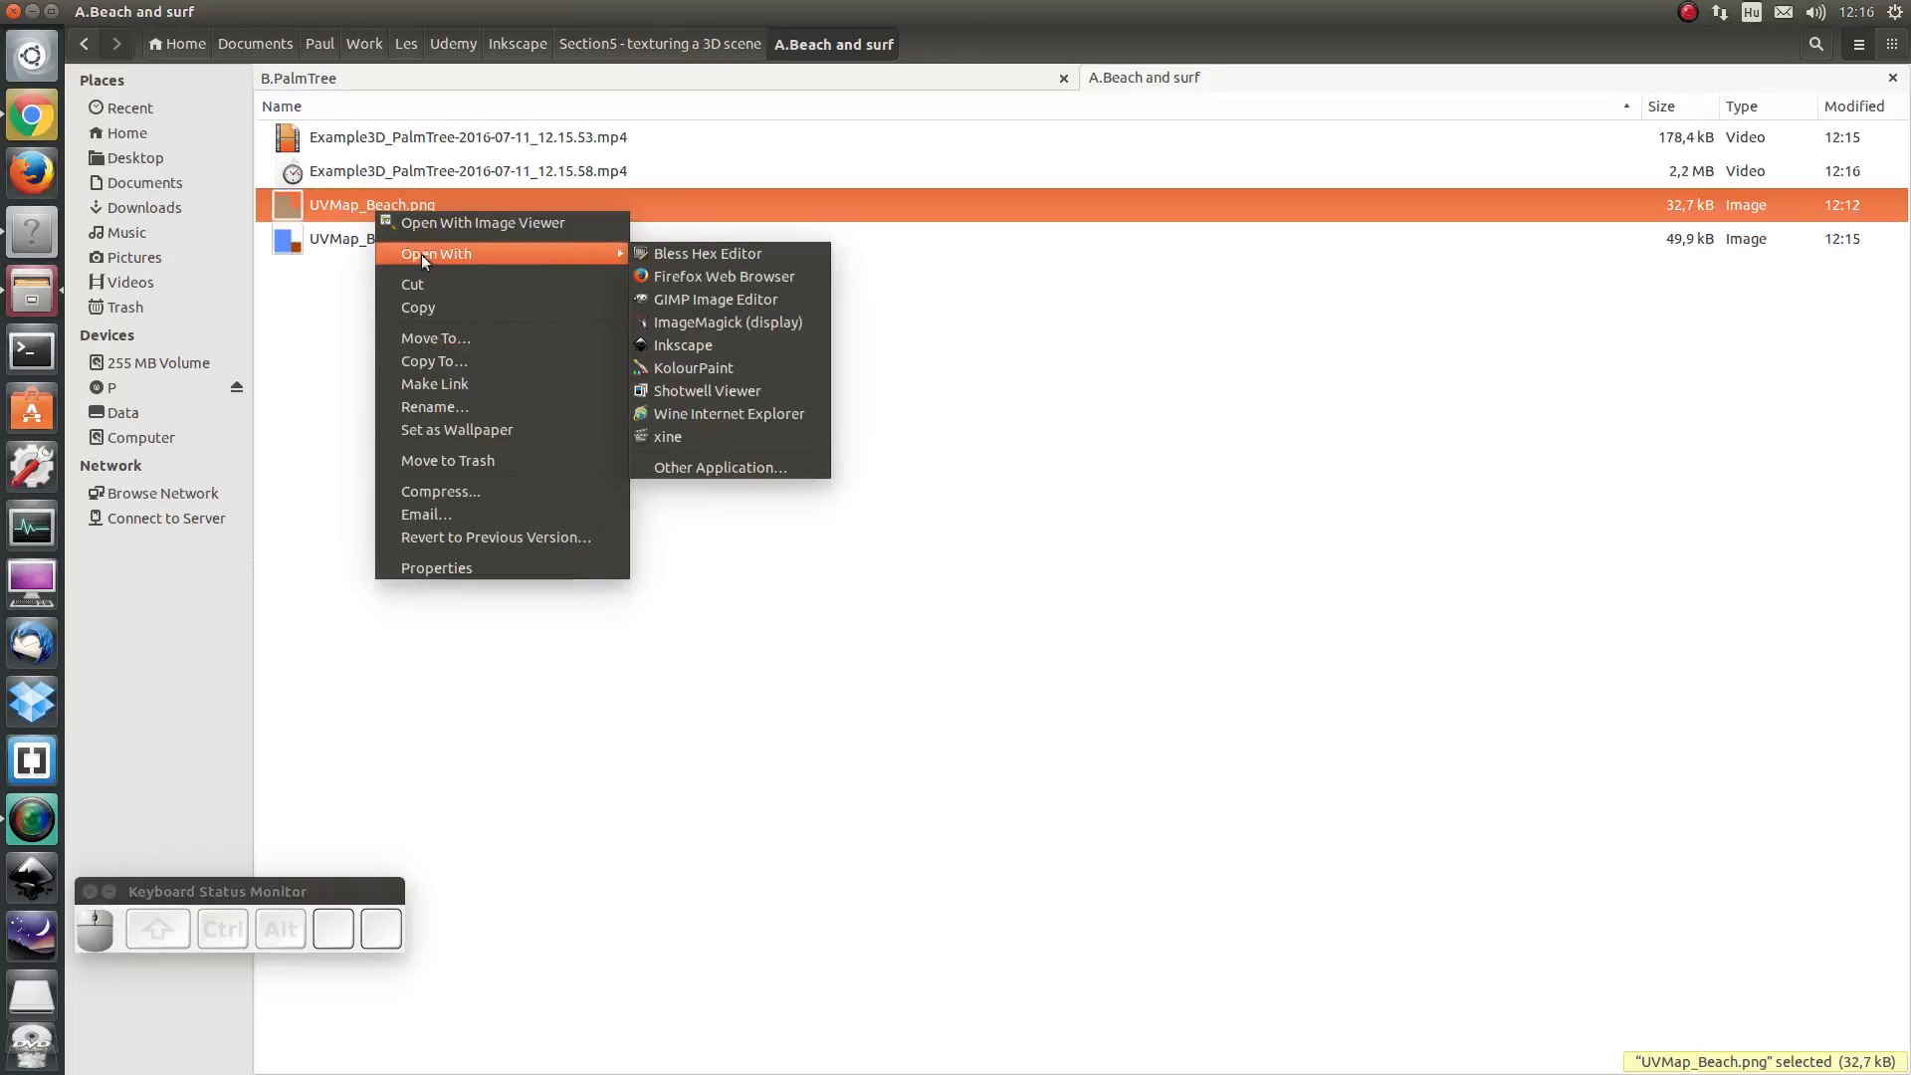
click(730, 349)
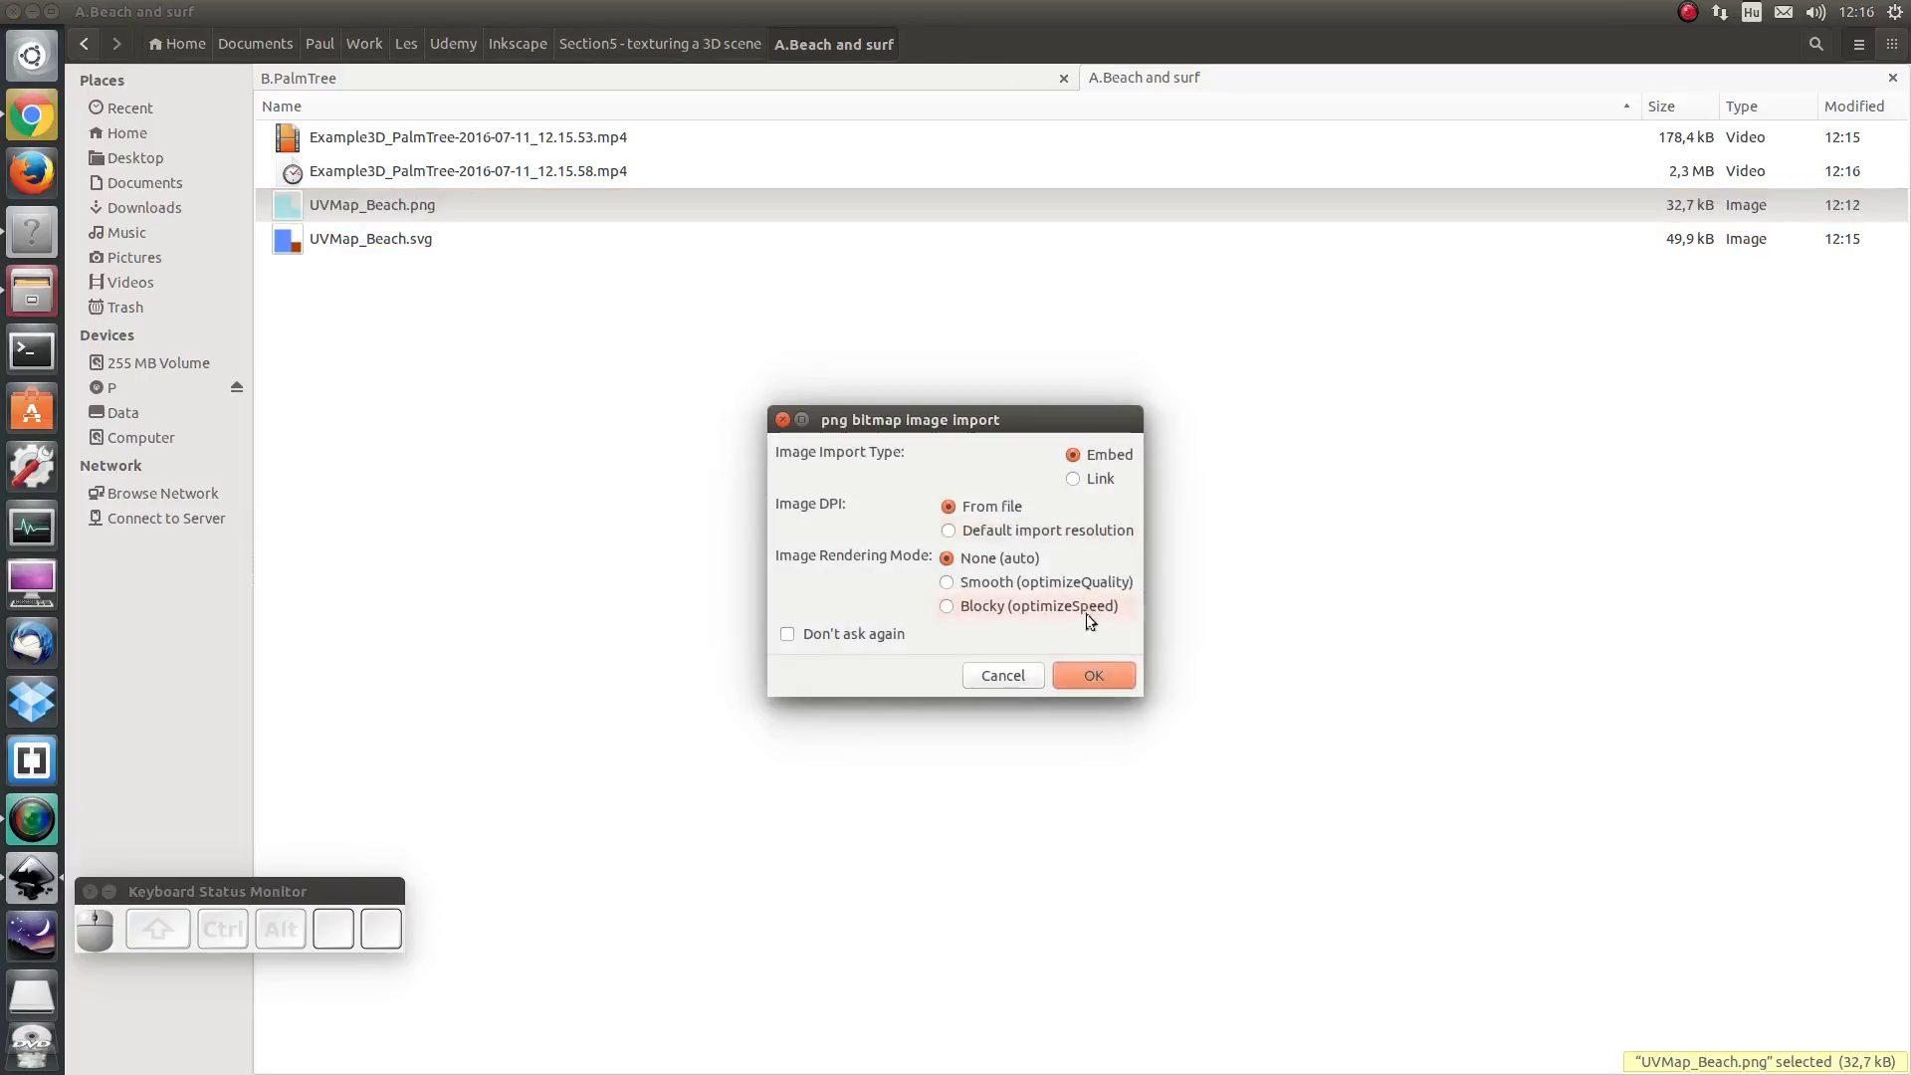
click(1095, 679)
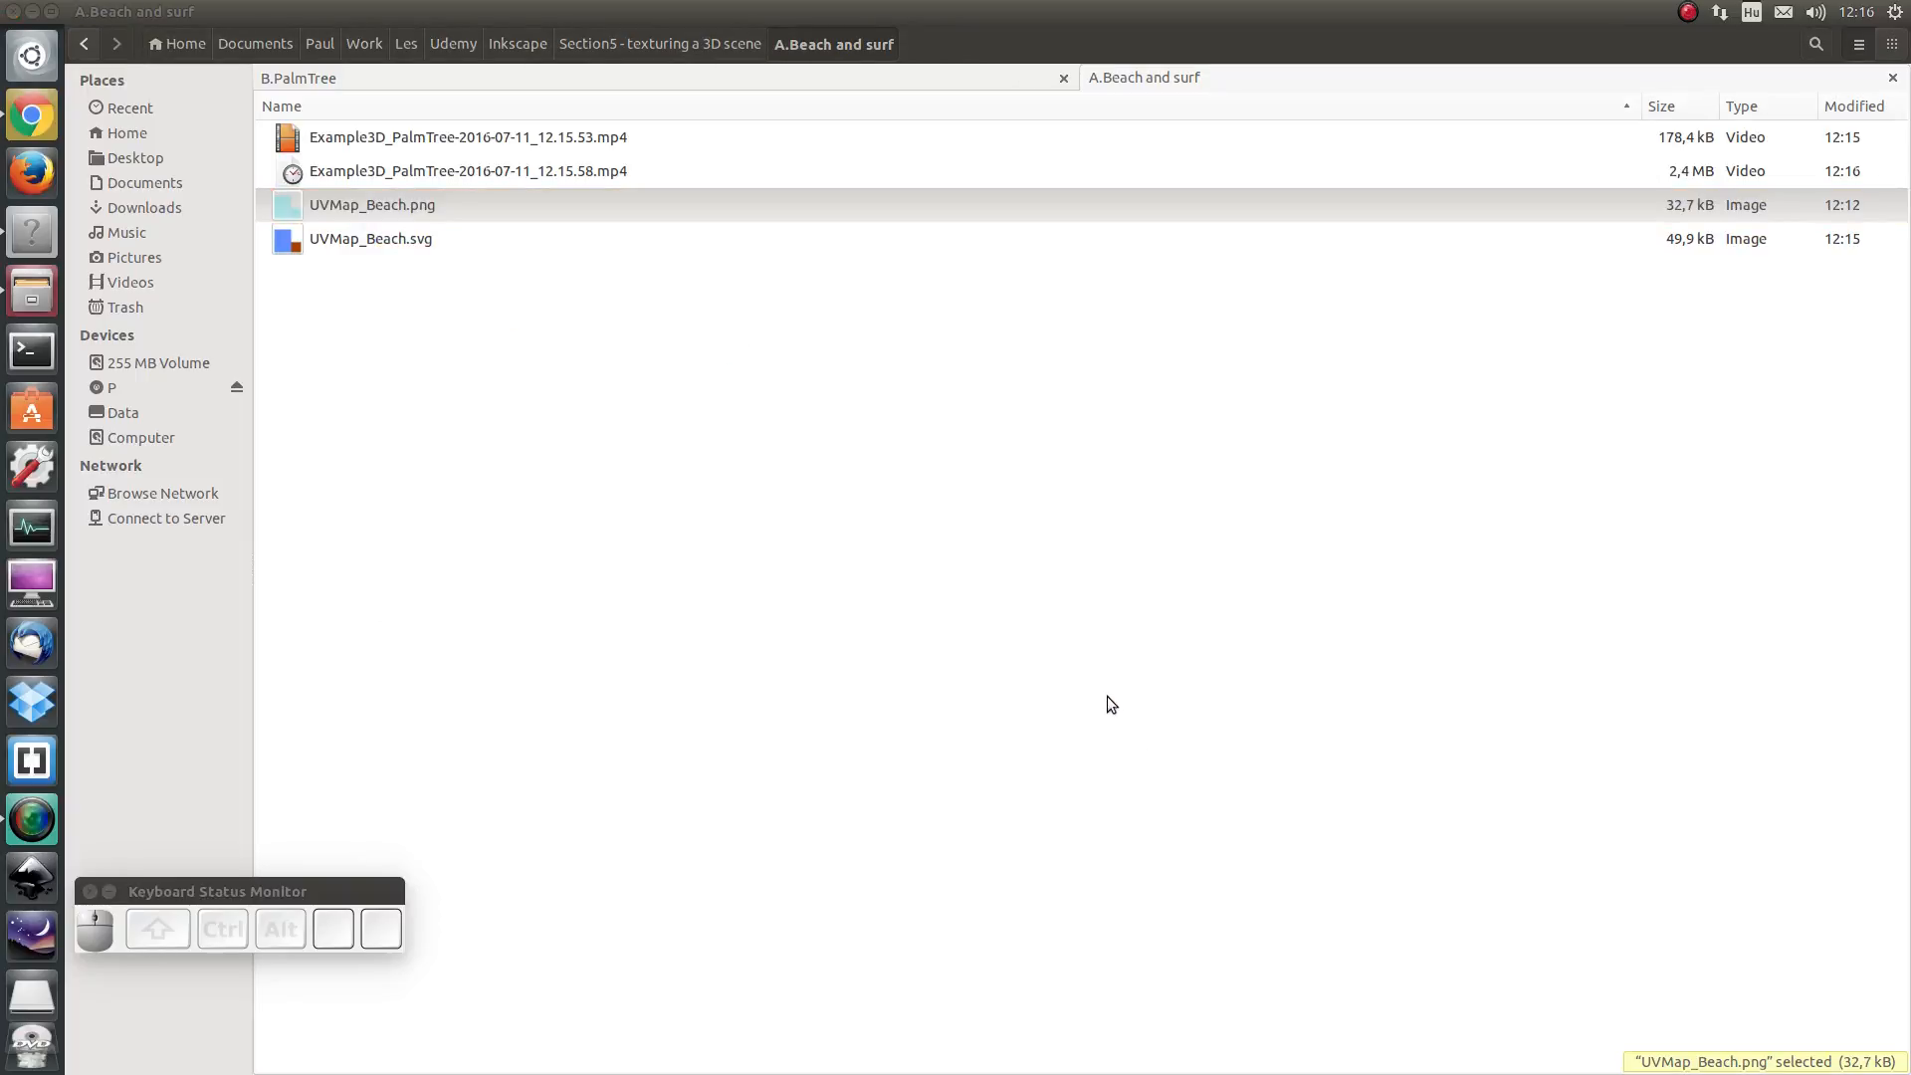
click(118, 39)
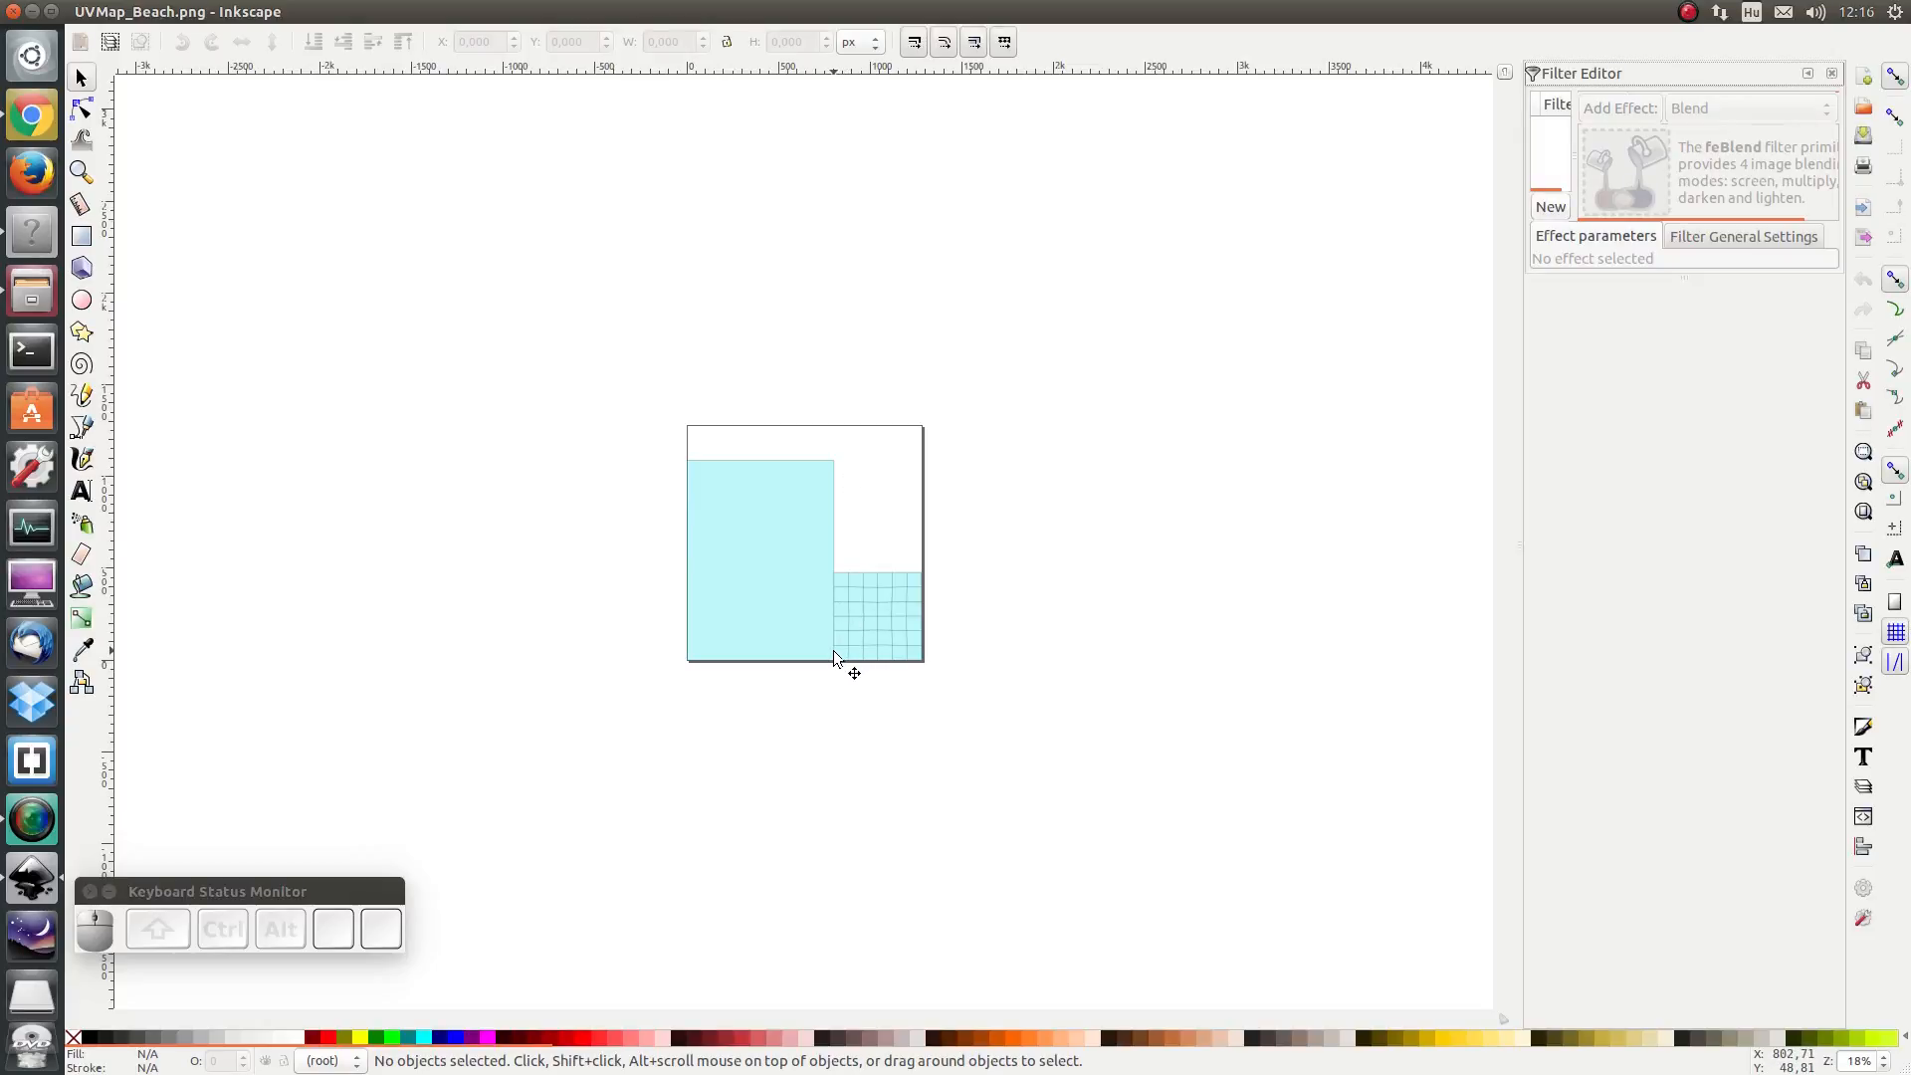
- Save the document as UVMap_Beach.svg in Inkscape SVG format, replacing the existing file
click(84, 12)
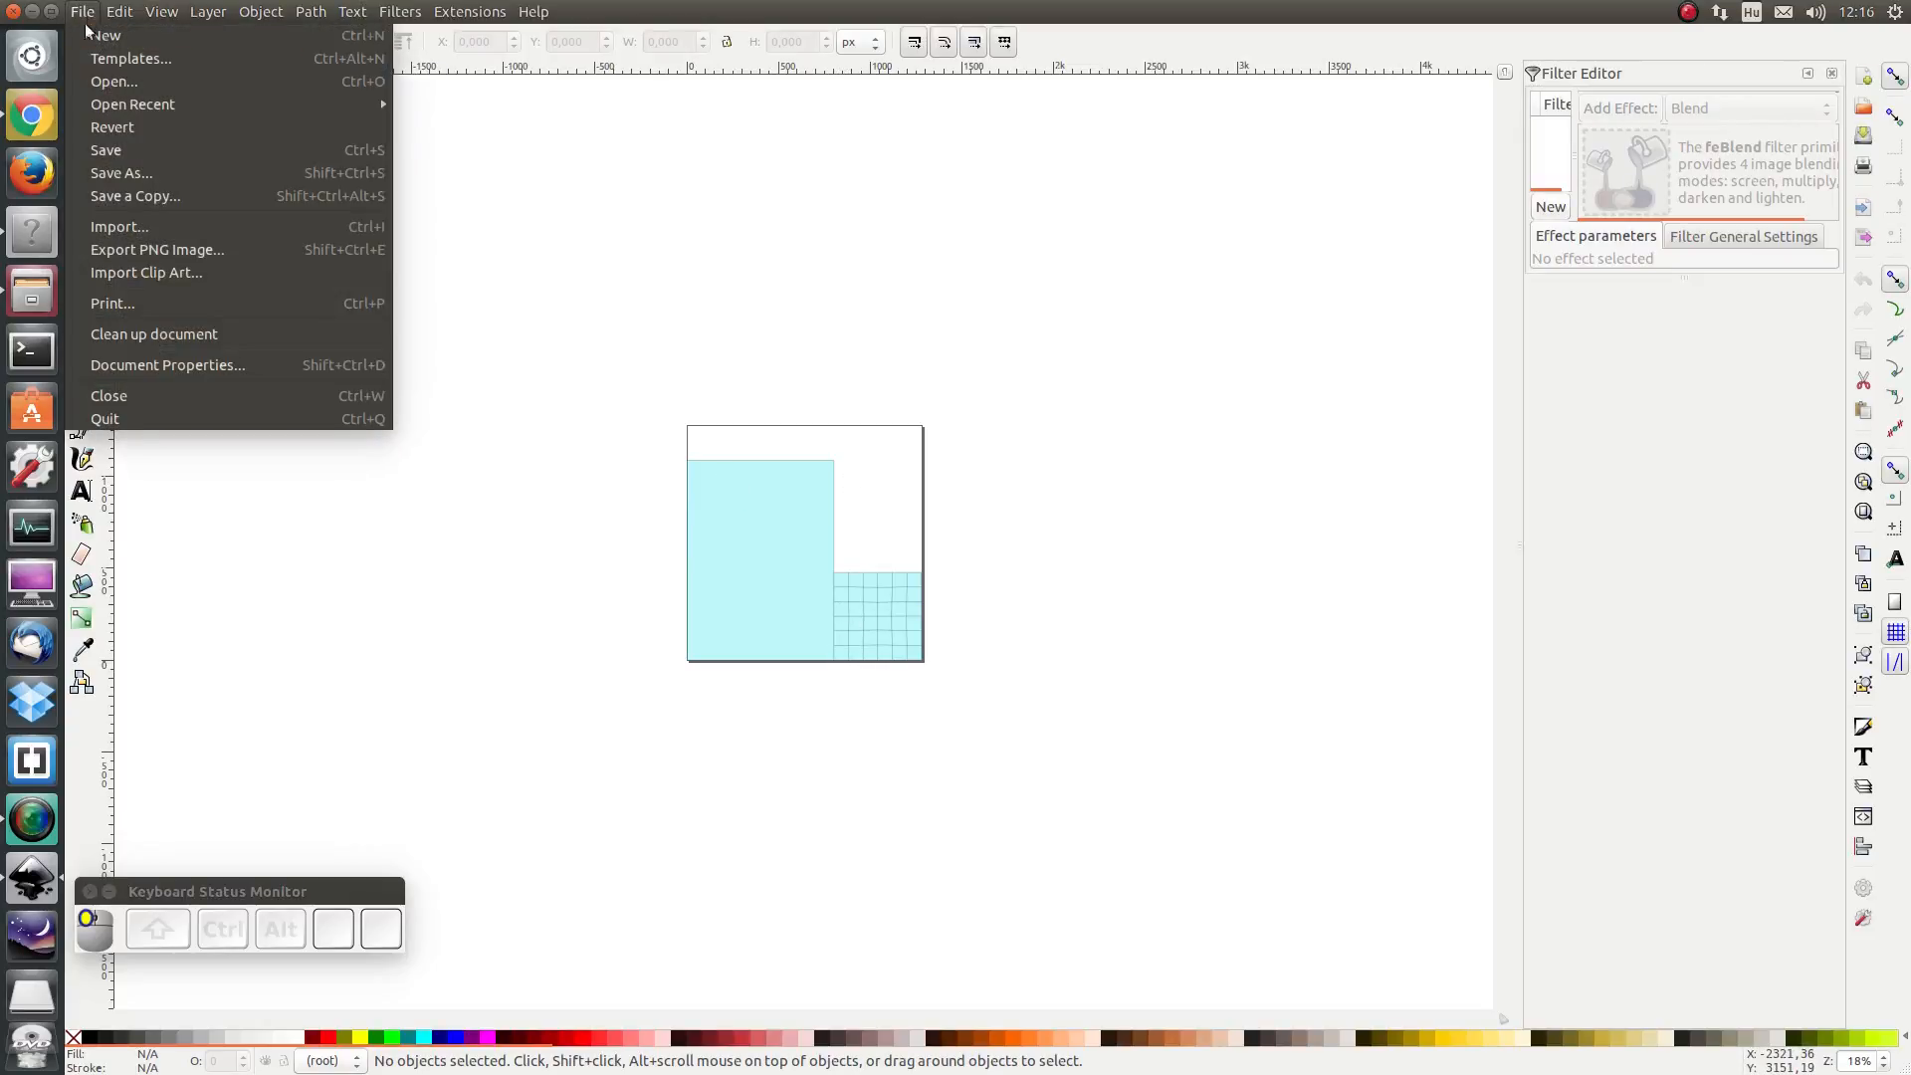
click(128, 175)
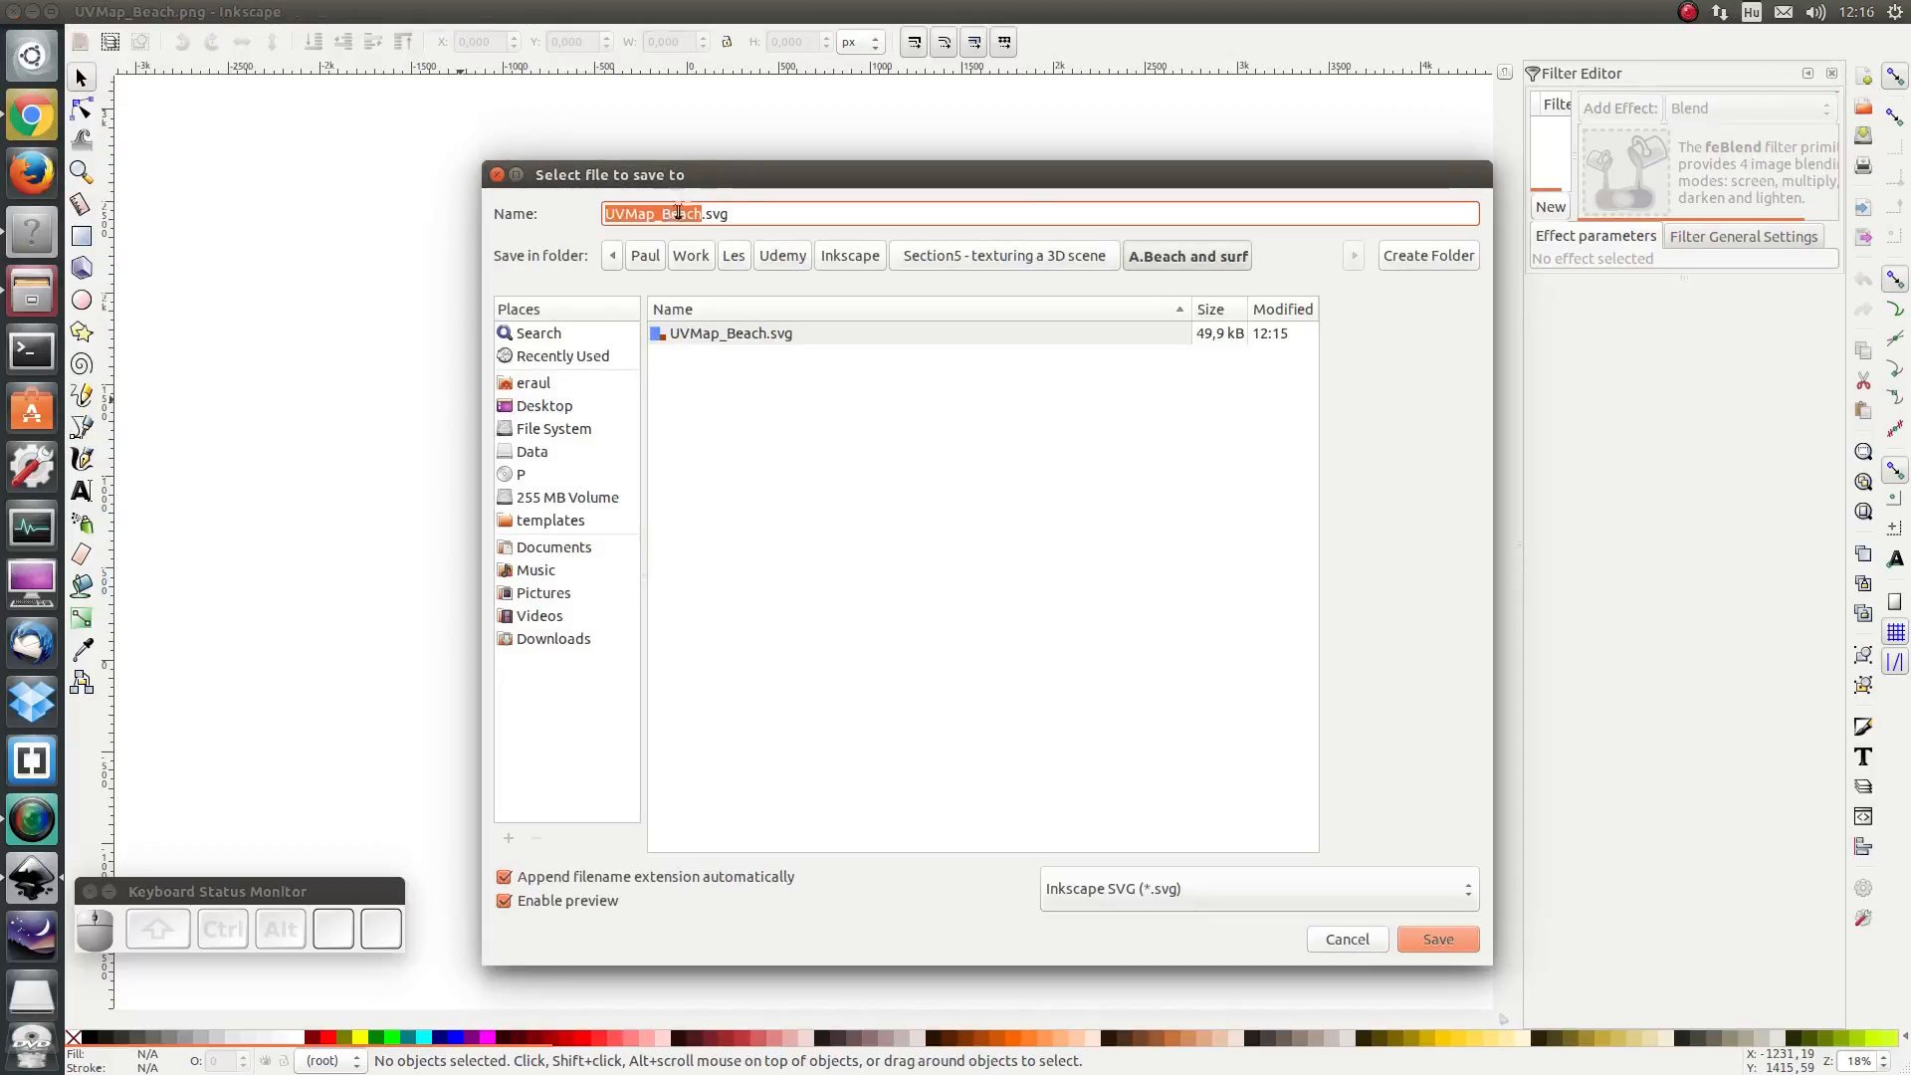
click(747, 215)
click(1154, 881)
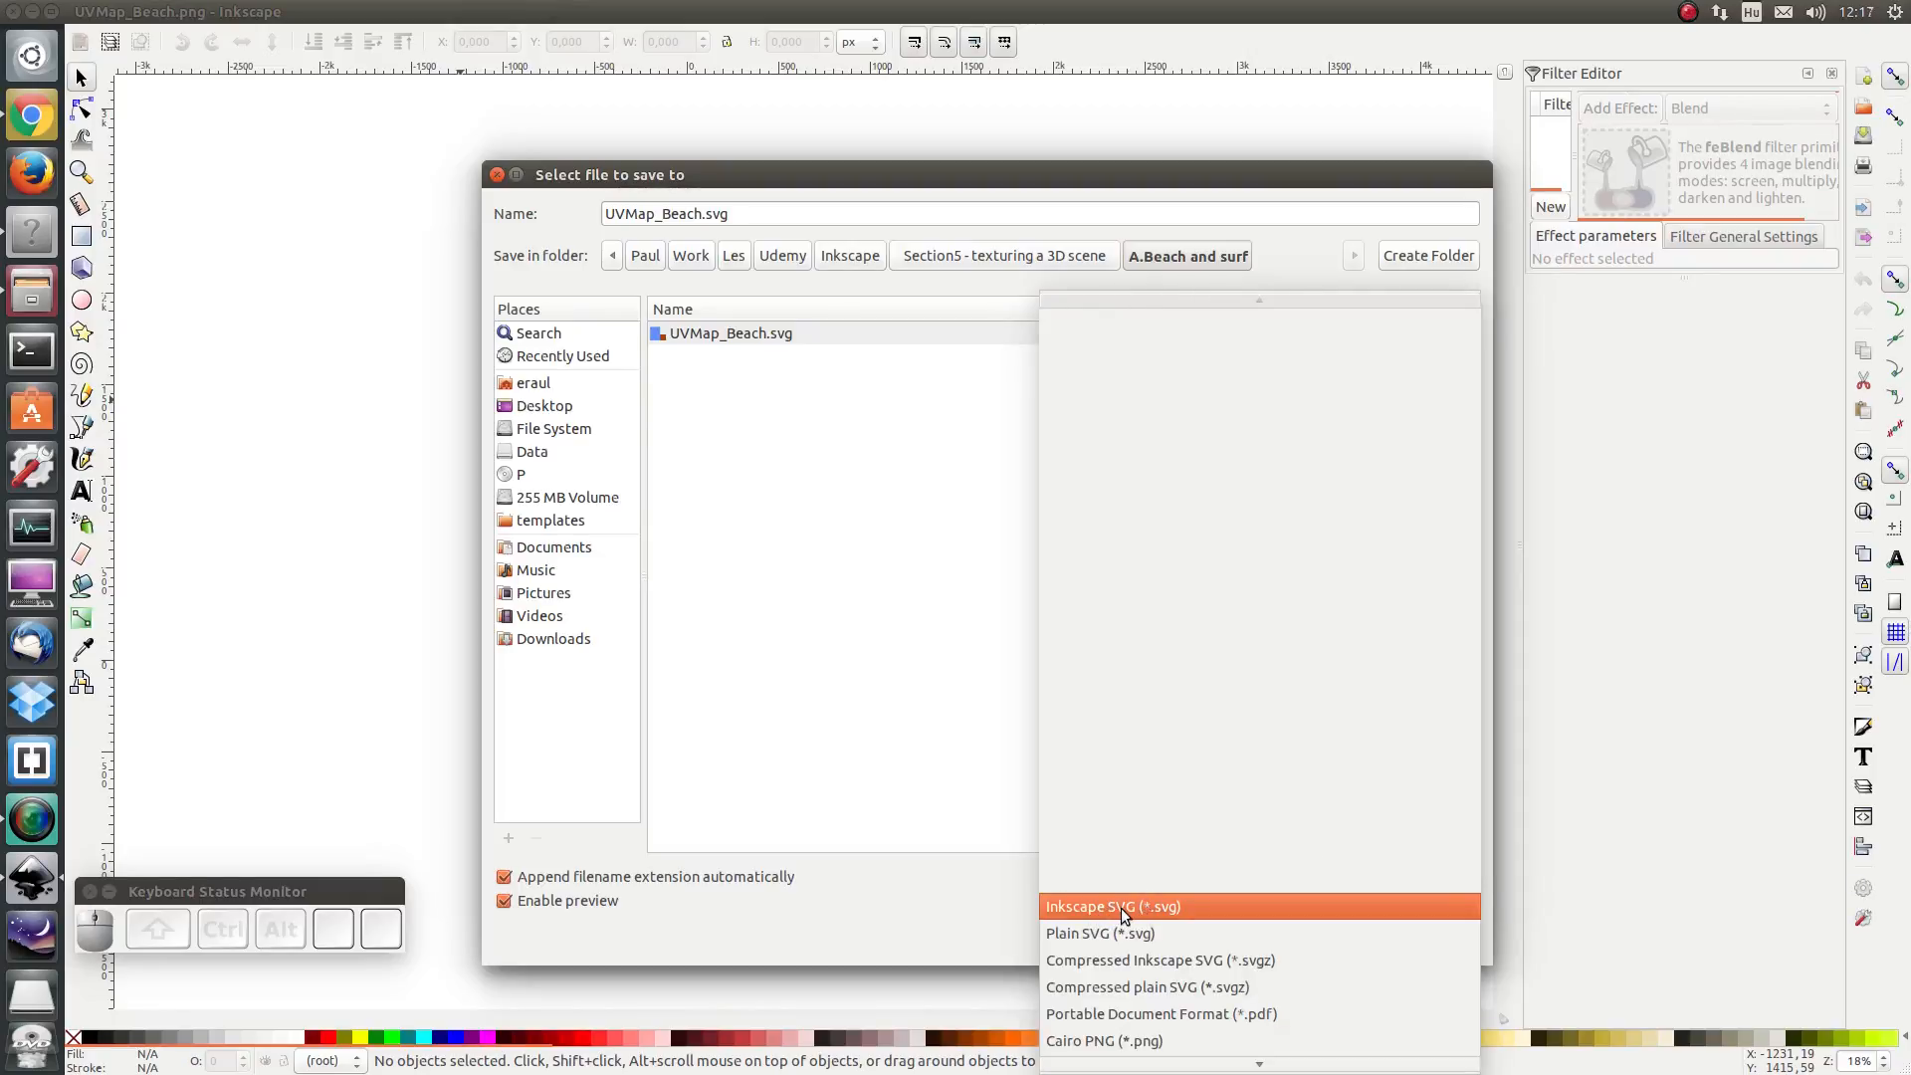
click(1121, 908)
click(1433, 942)
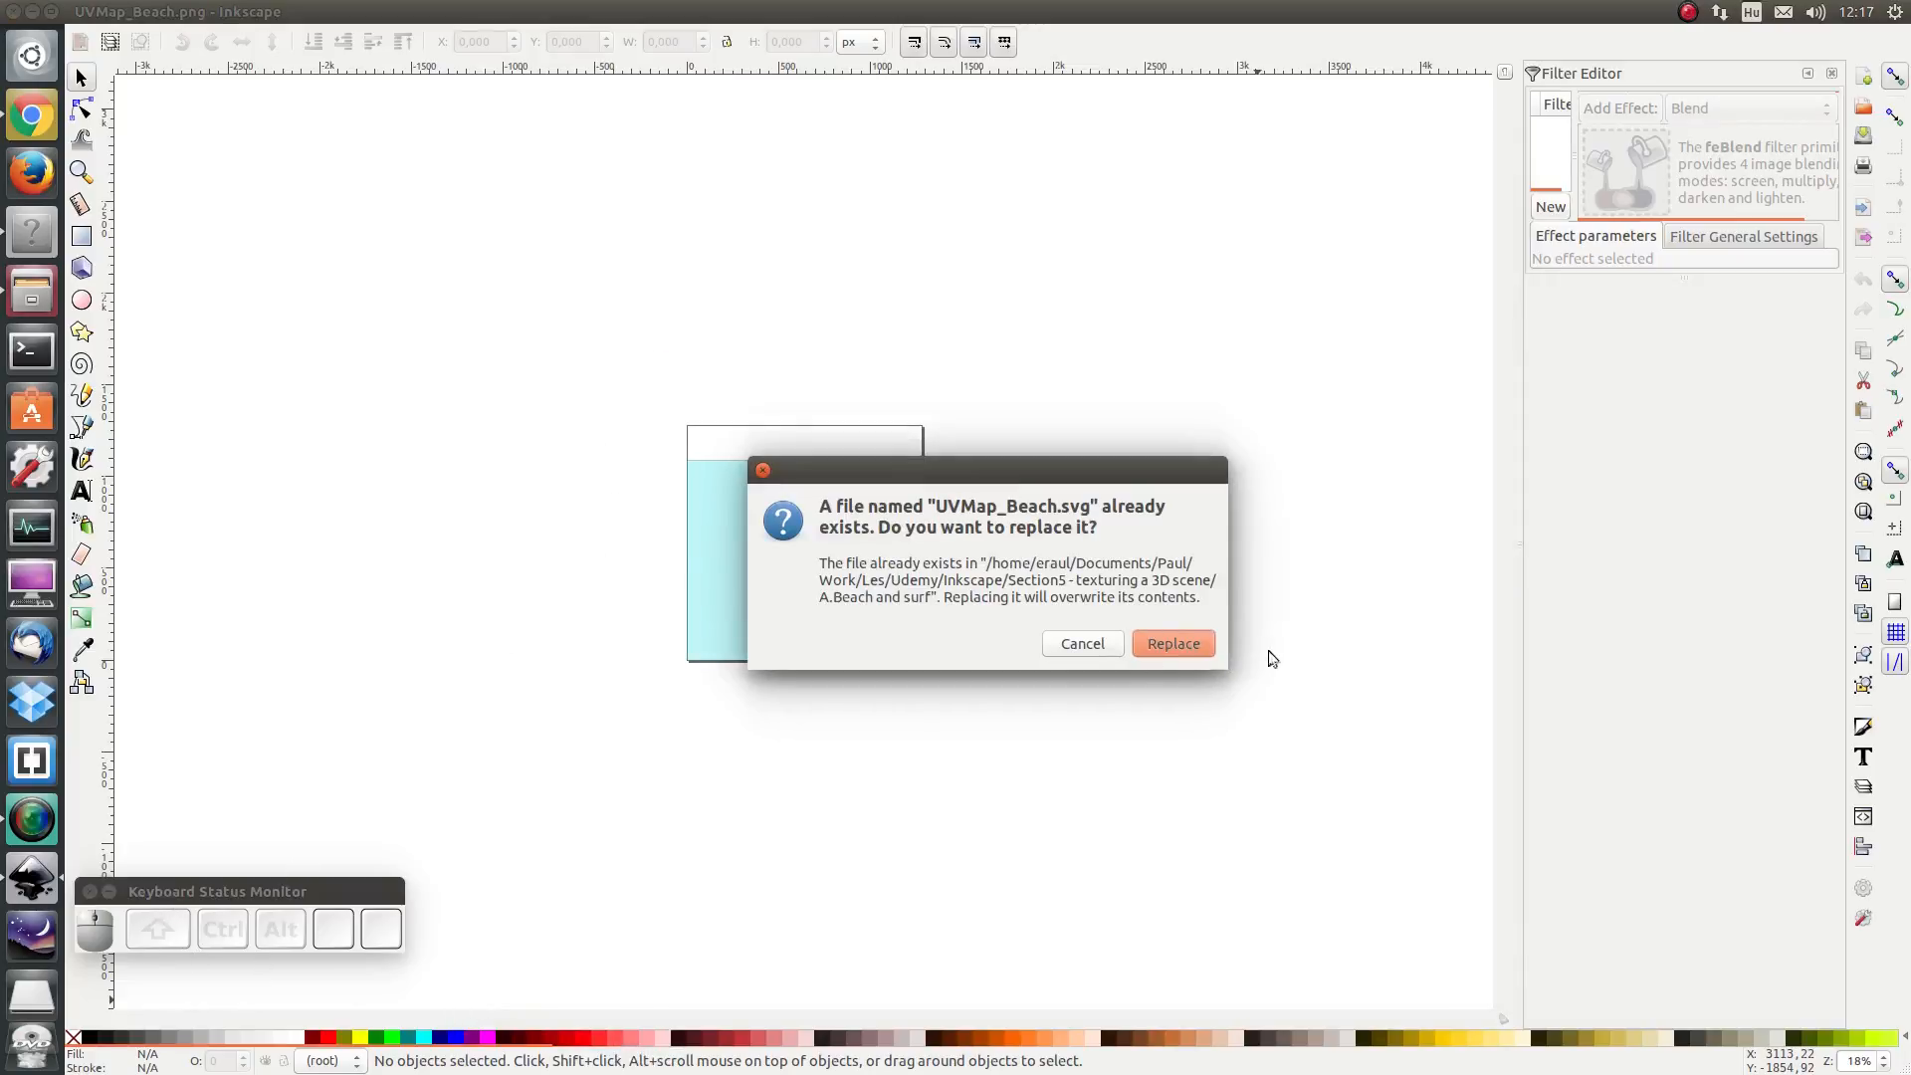
click(1174, 645)
- Close the Filter Editor panel
drag(244, 898, 289, 944)
click(1548, 206)
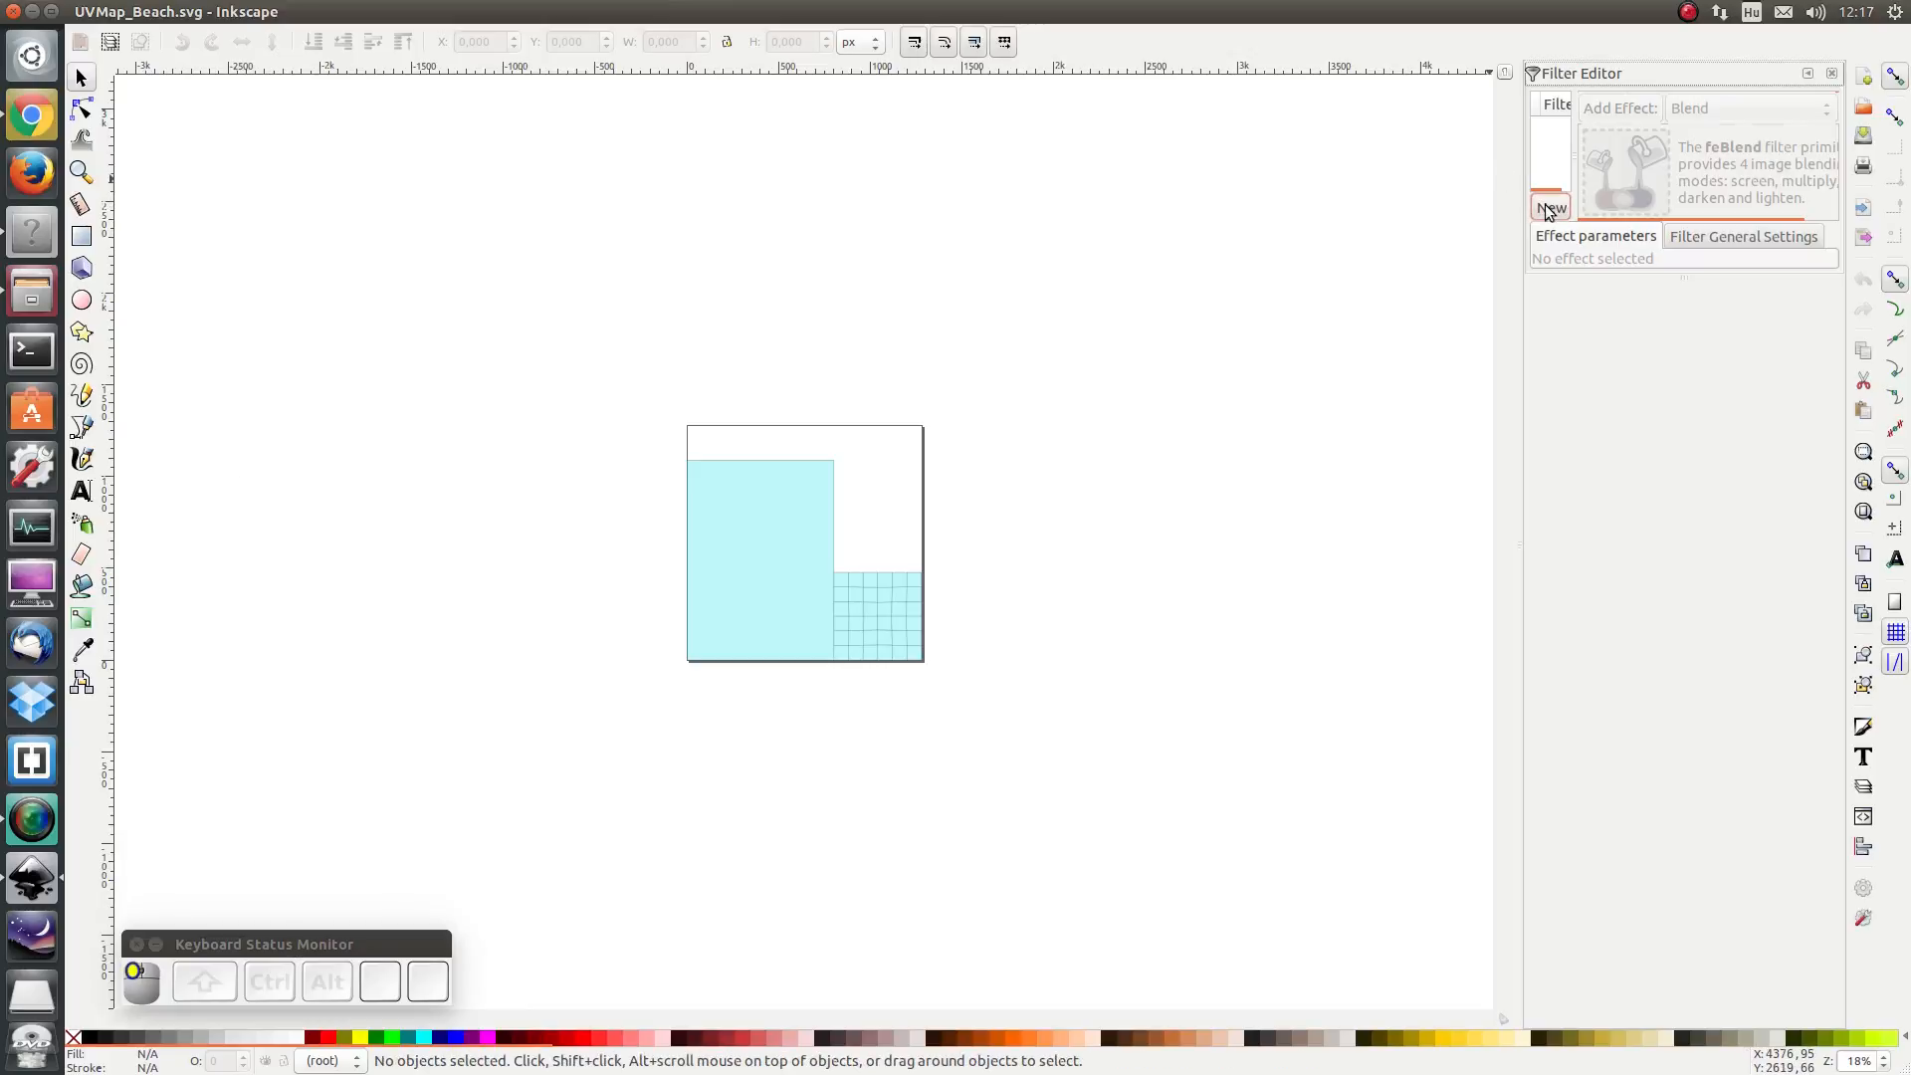
click(1832, 73)
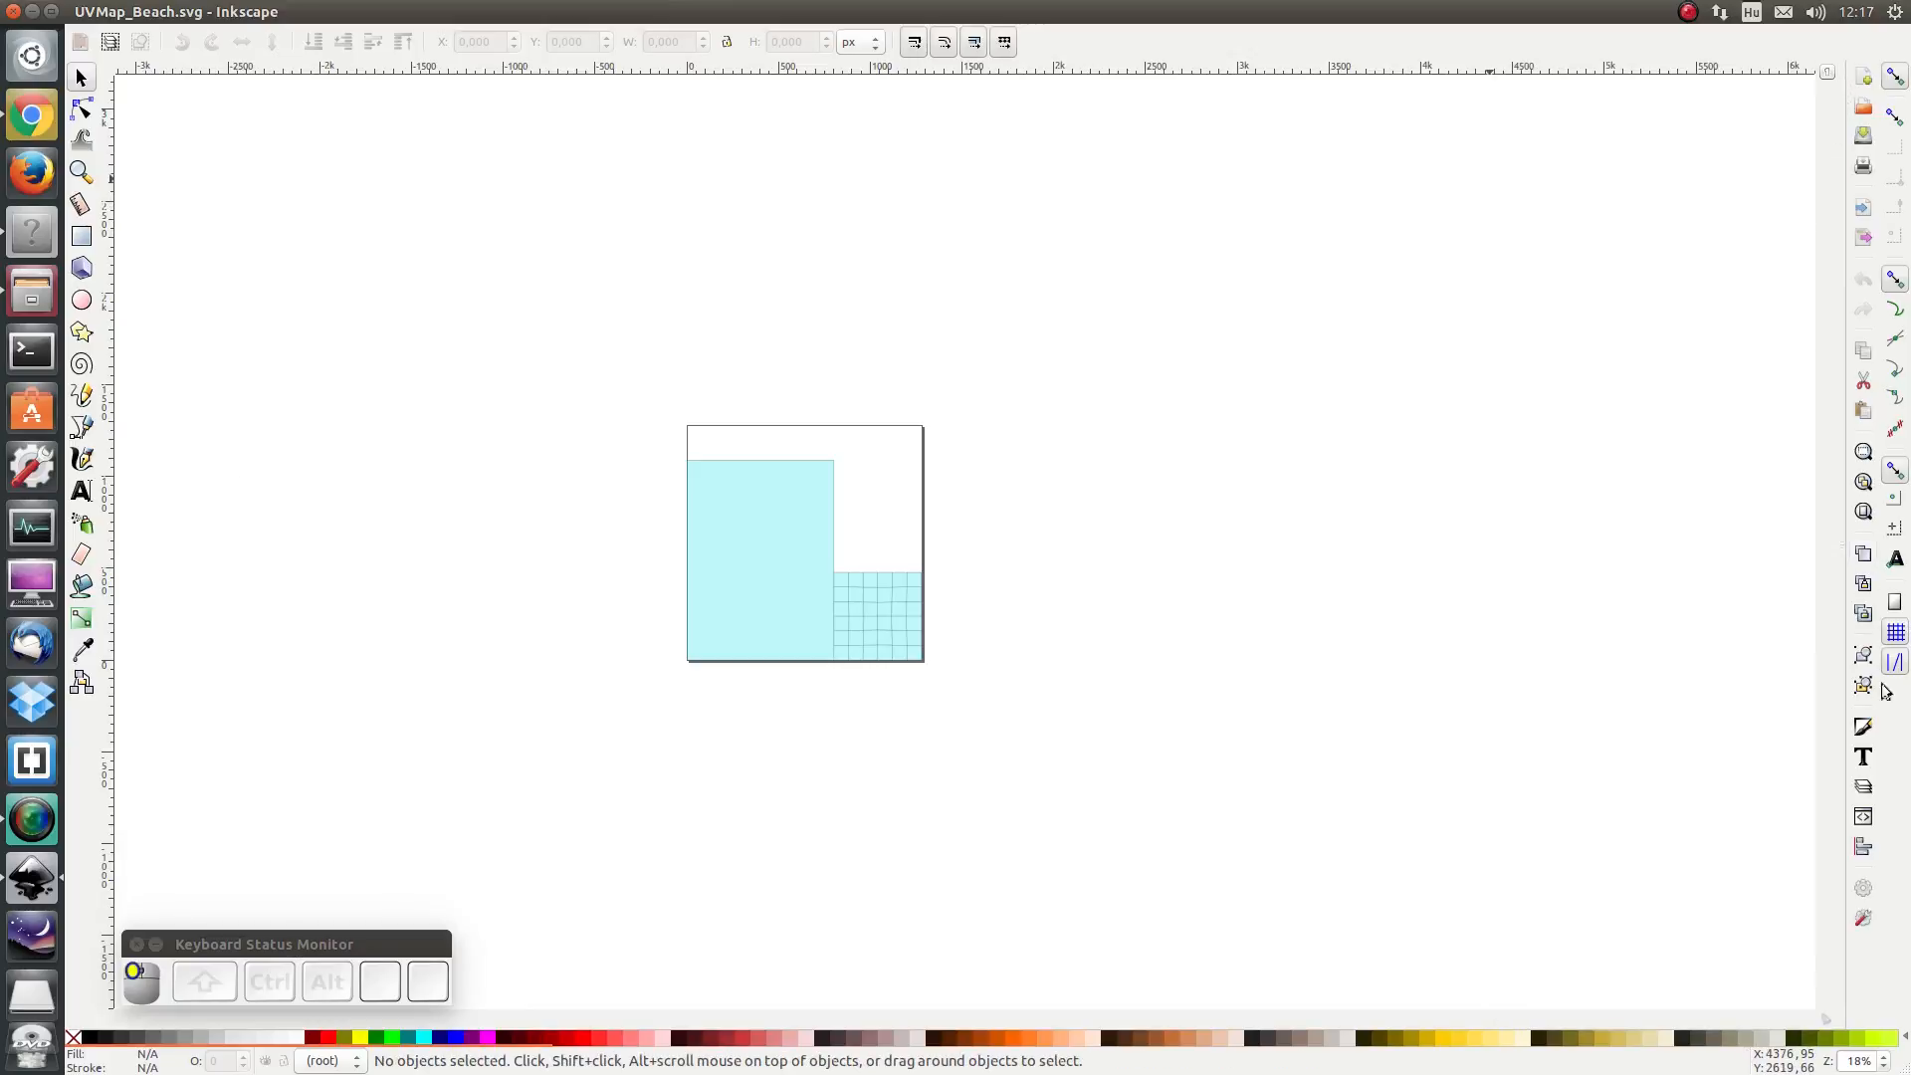
- Open the Layers panel and add a new layer named UVMap
click(1864, 786)
click(1668, 179)
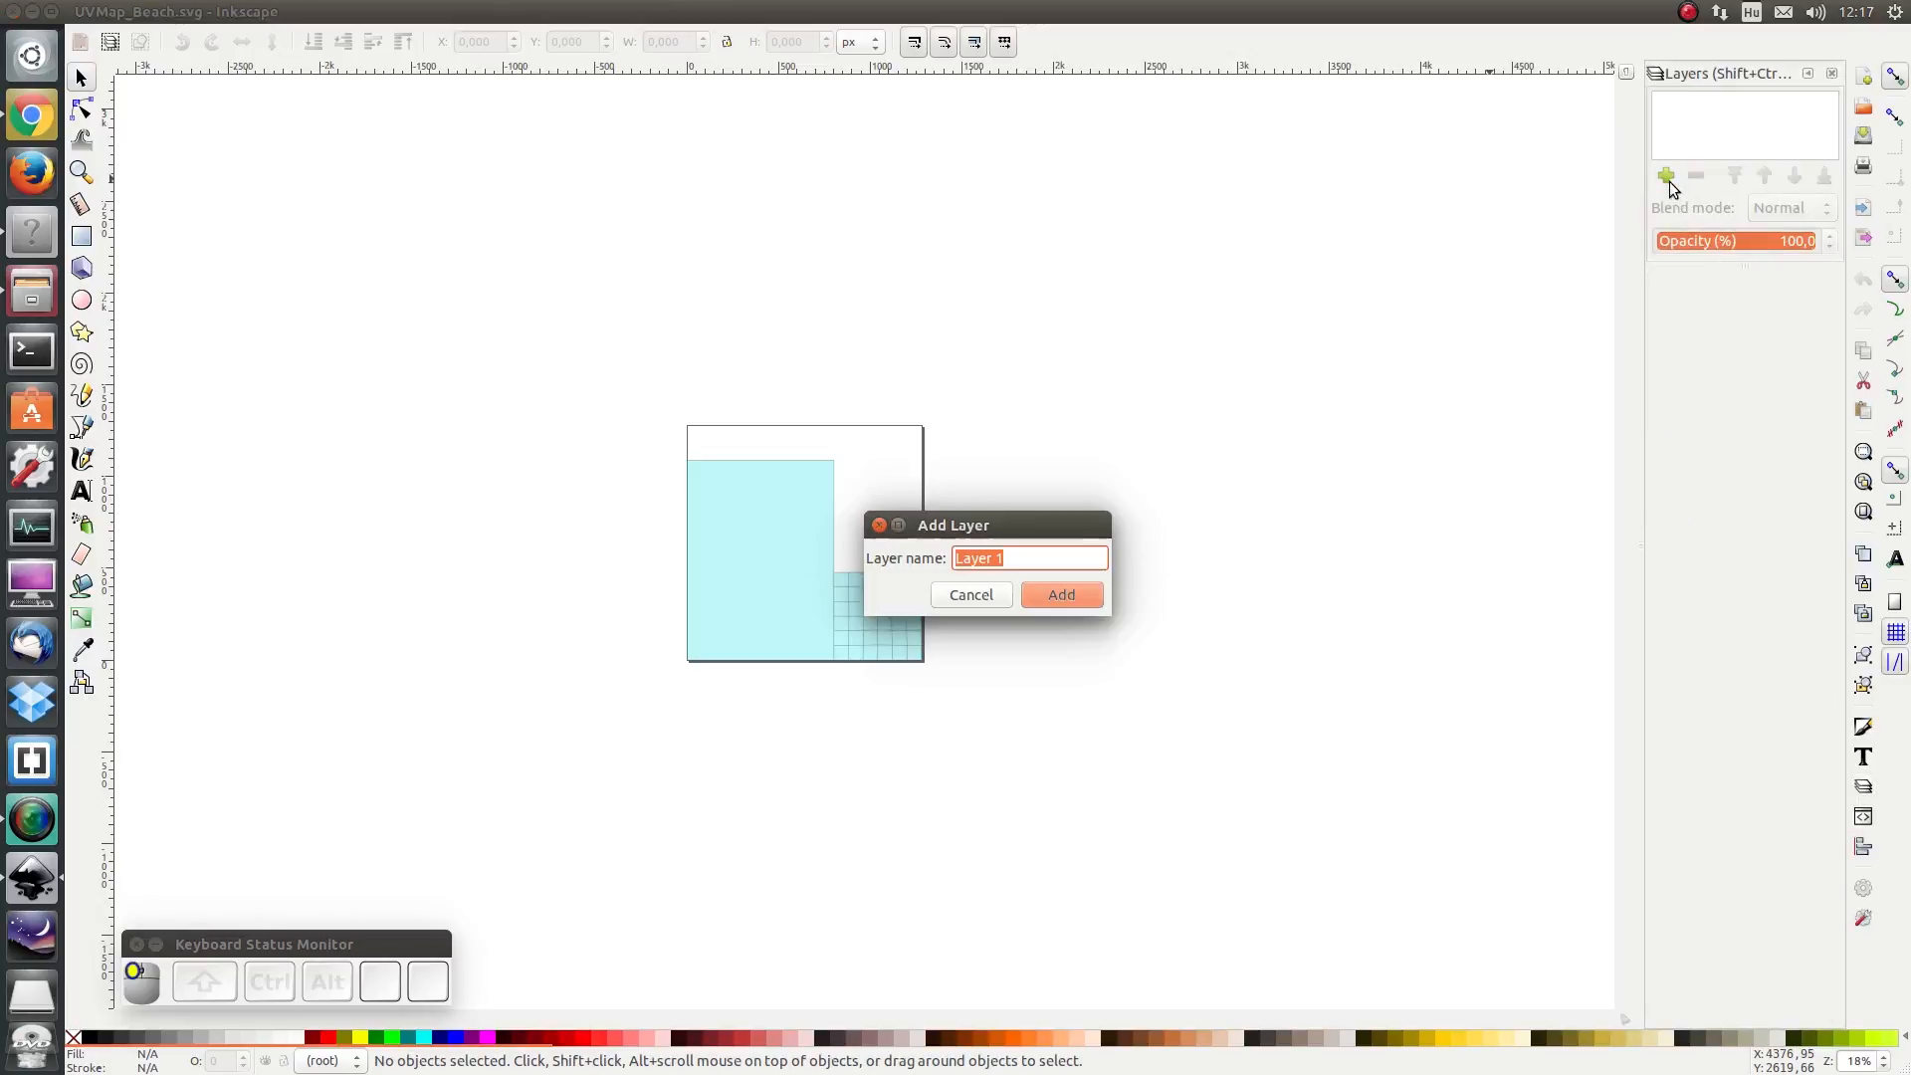
text(UCM)
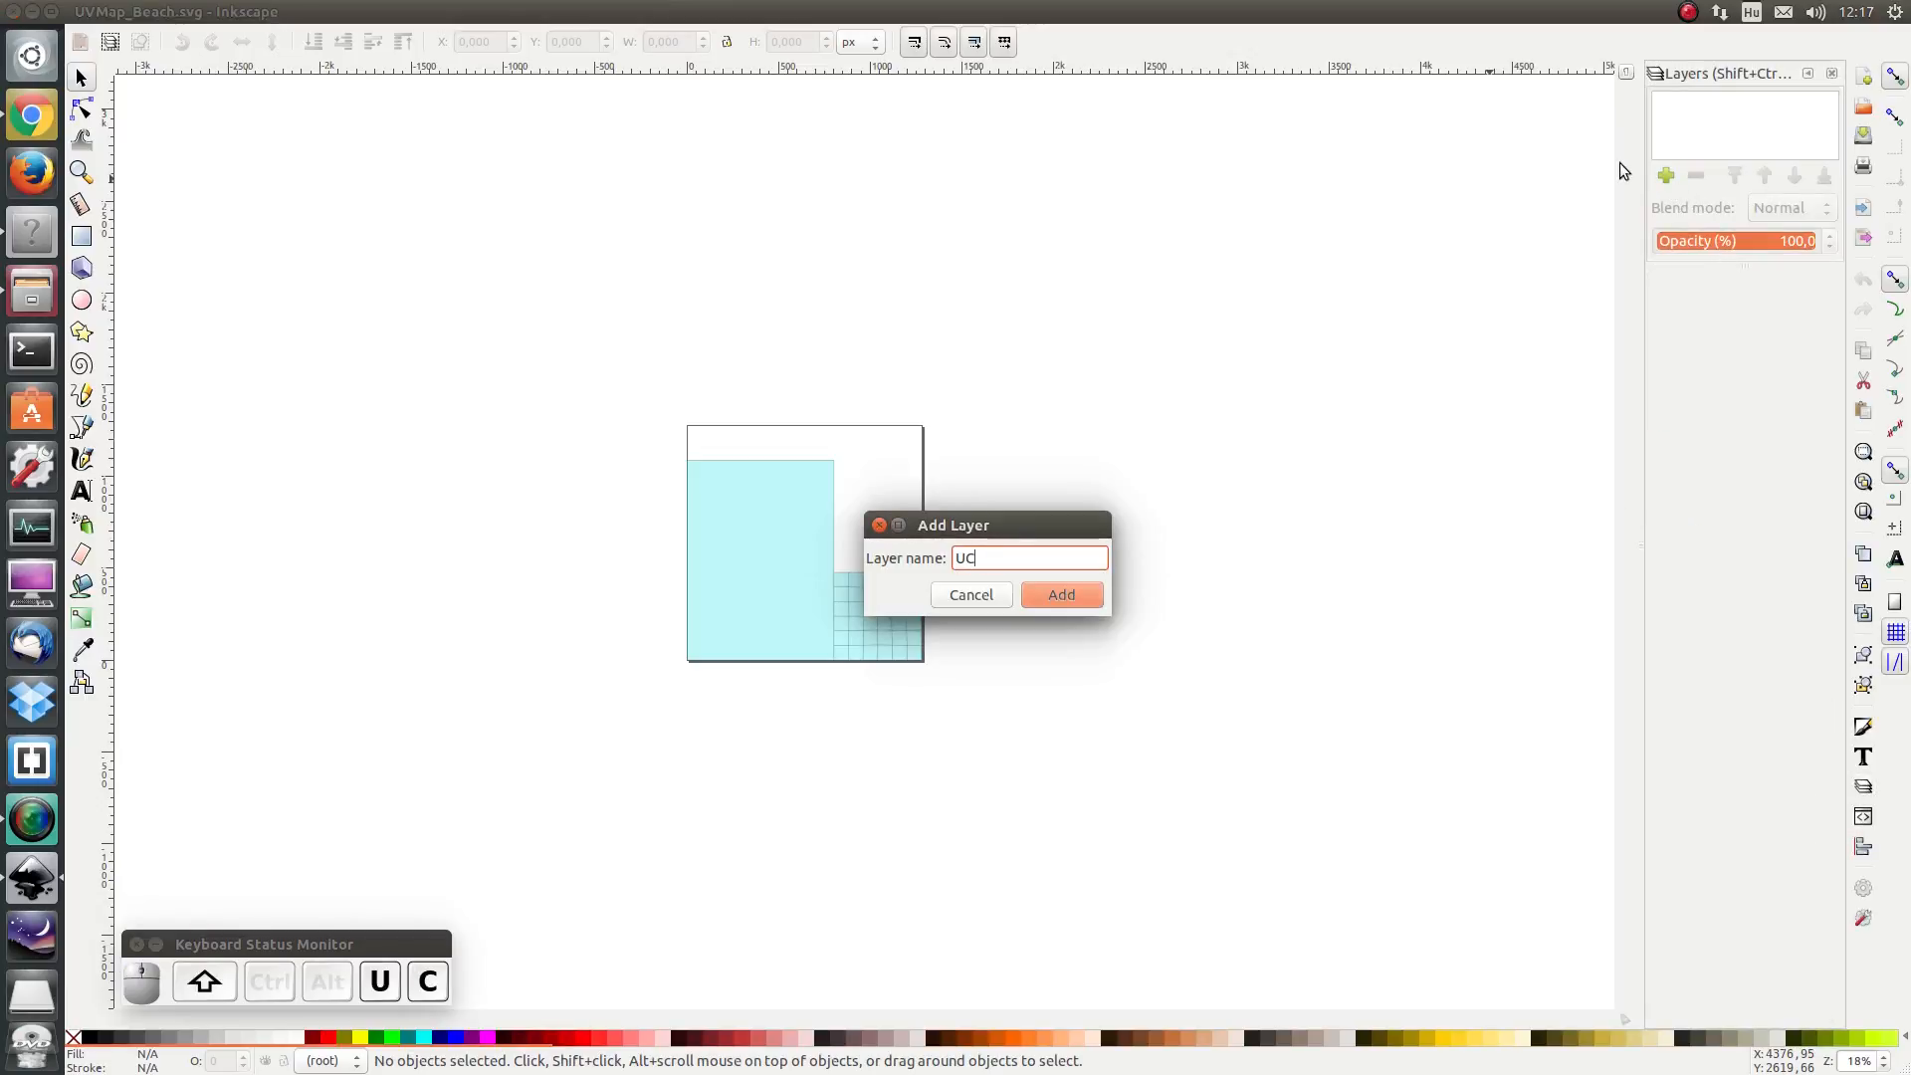
key(BackSpace)
key(BackSpace)
text(VMap)
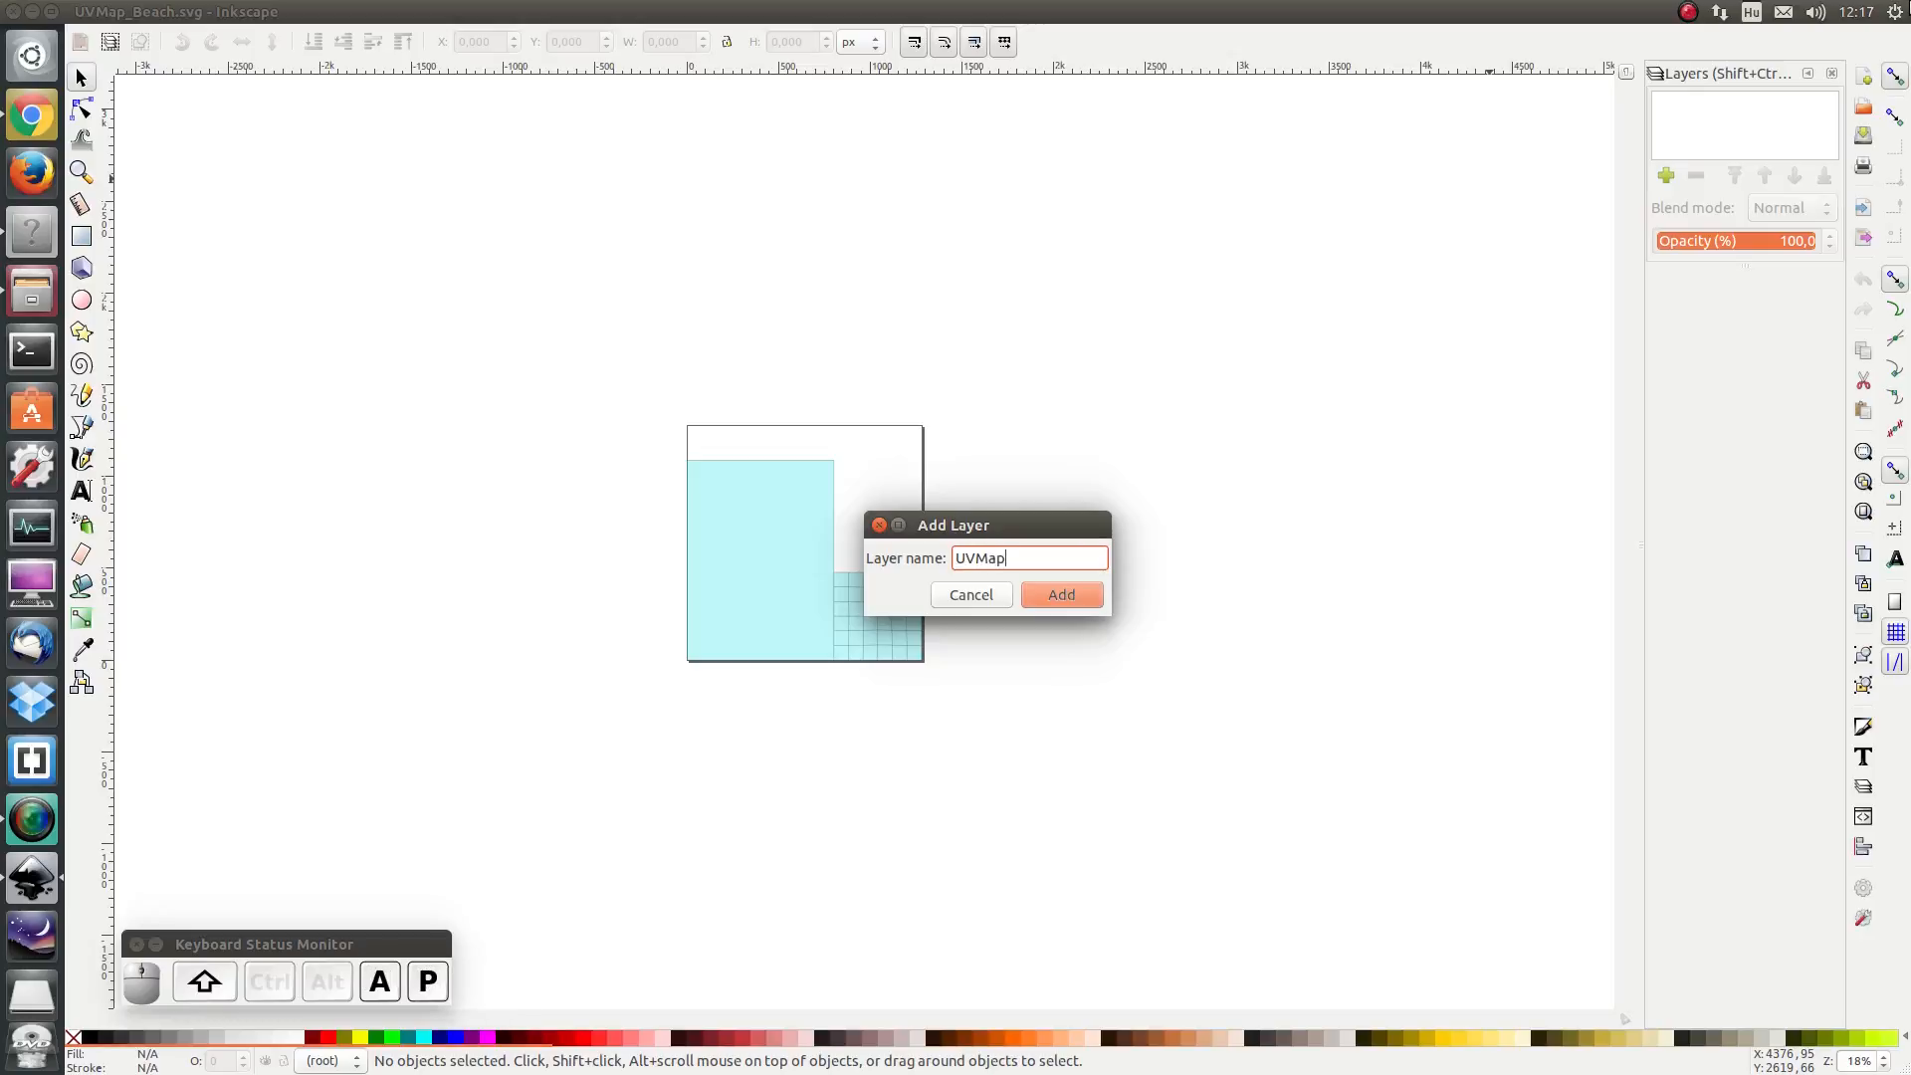
key(Return)
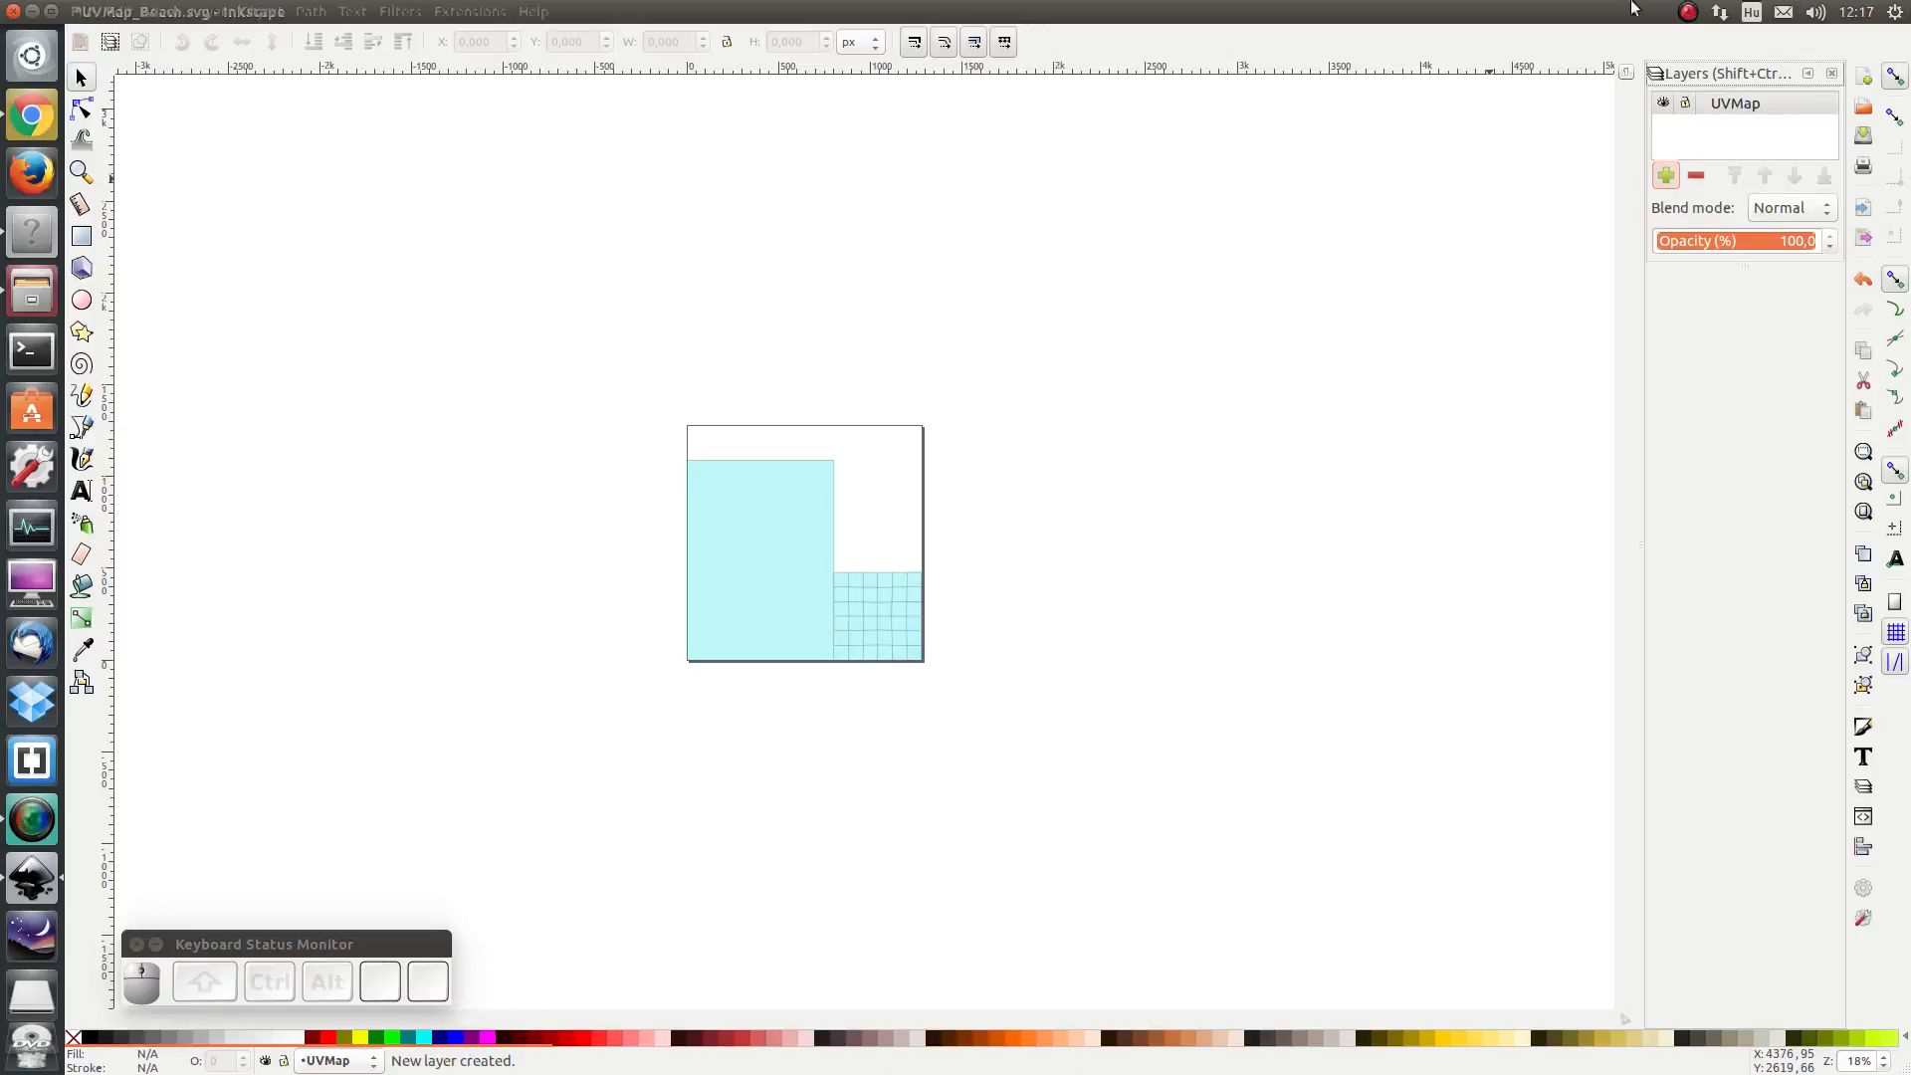
- Move the imported UV map image into the UVMap layer by cutting it and pasting it in place
click(858, 637)
click(858, 637)
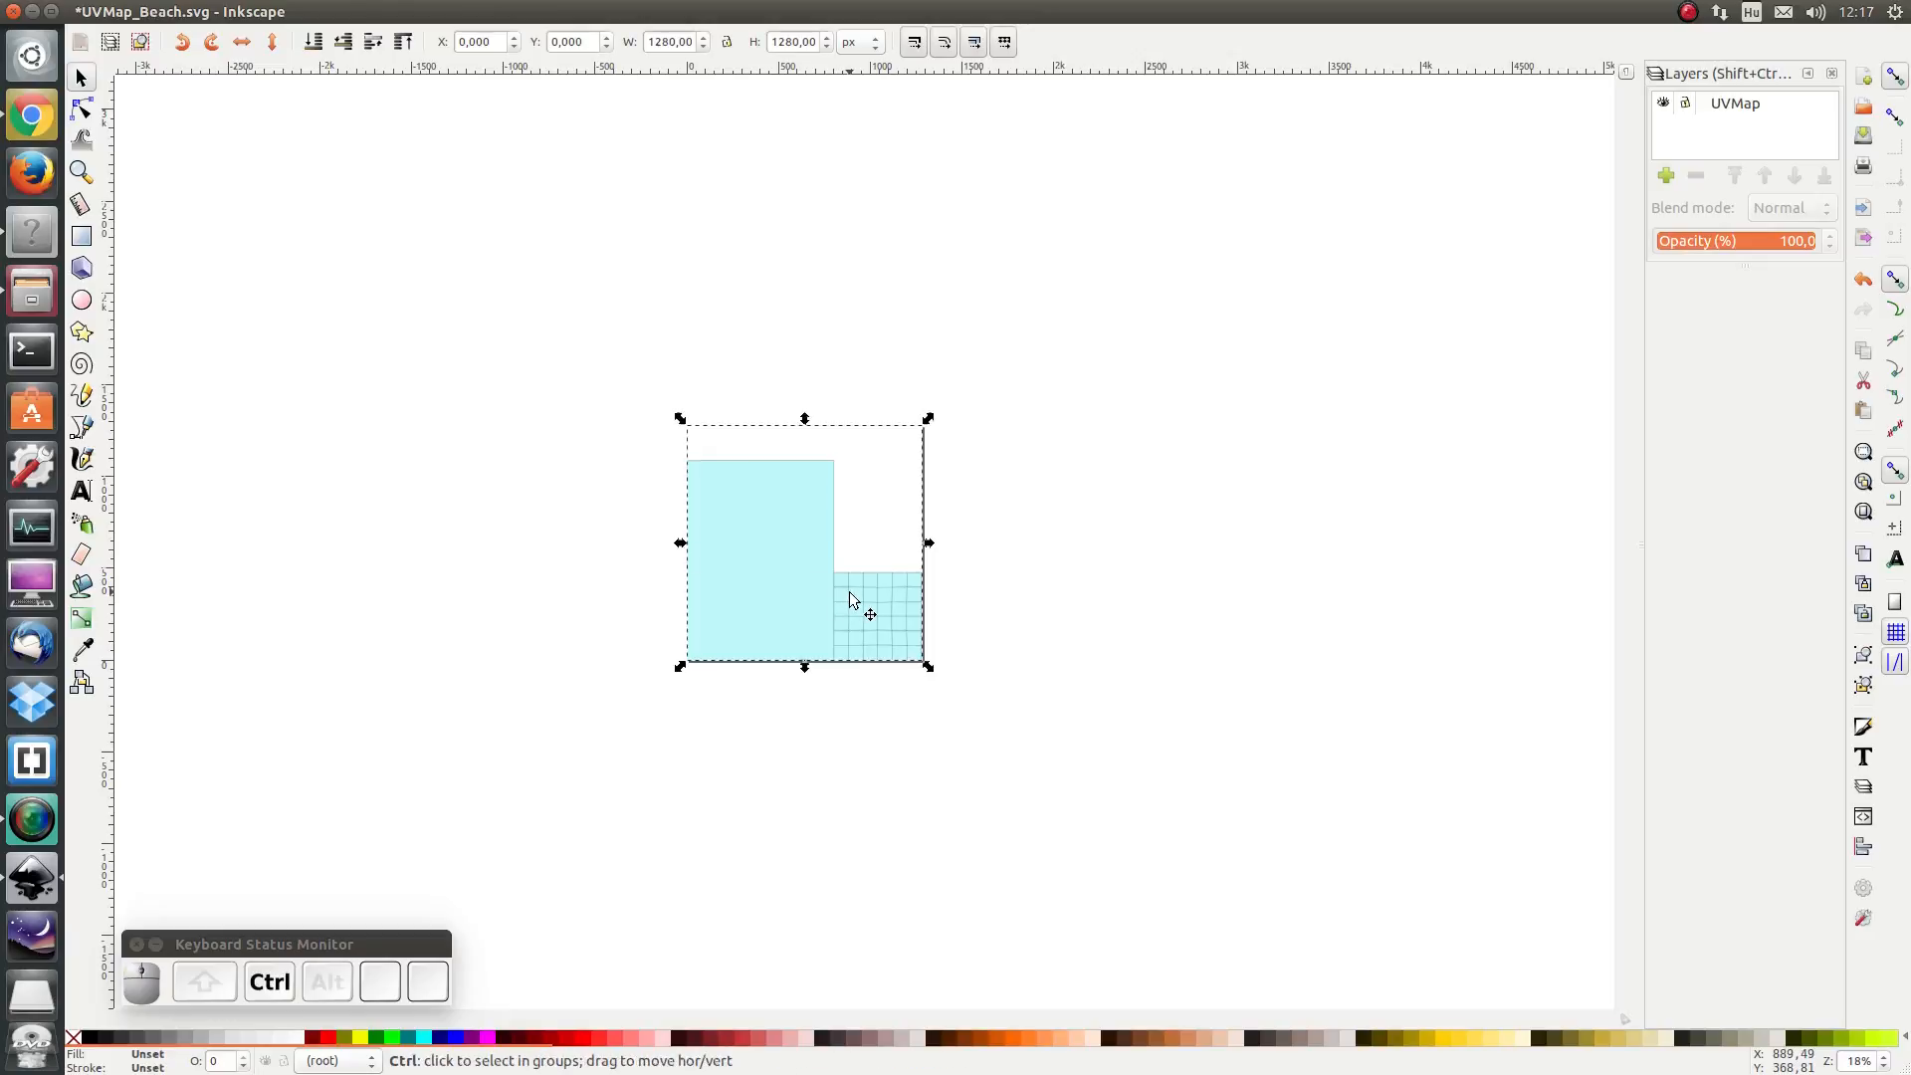
key(ctrl+x)
click(1725, 106)
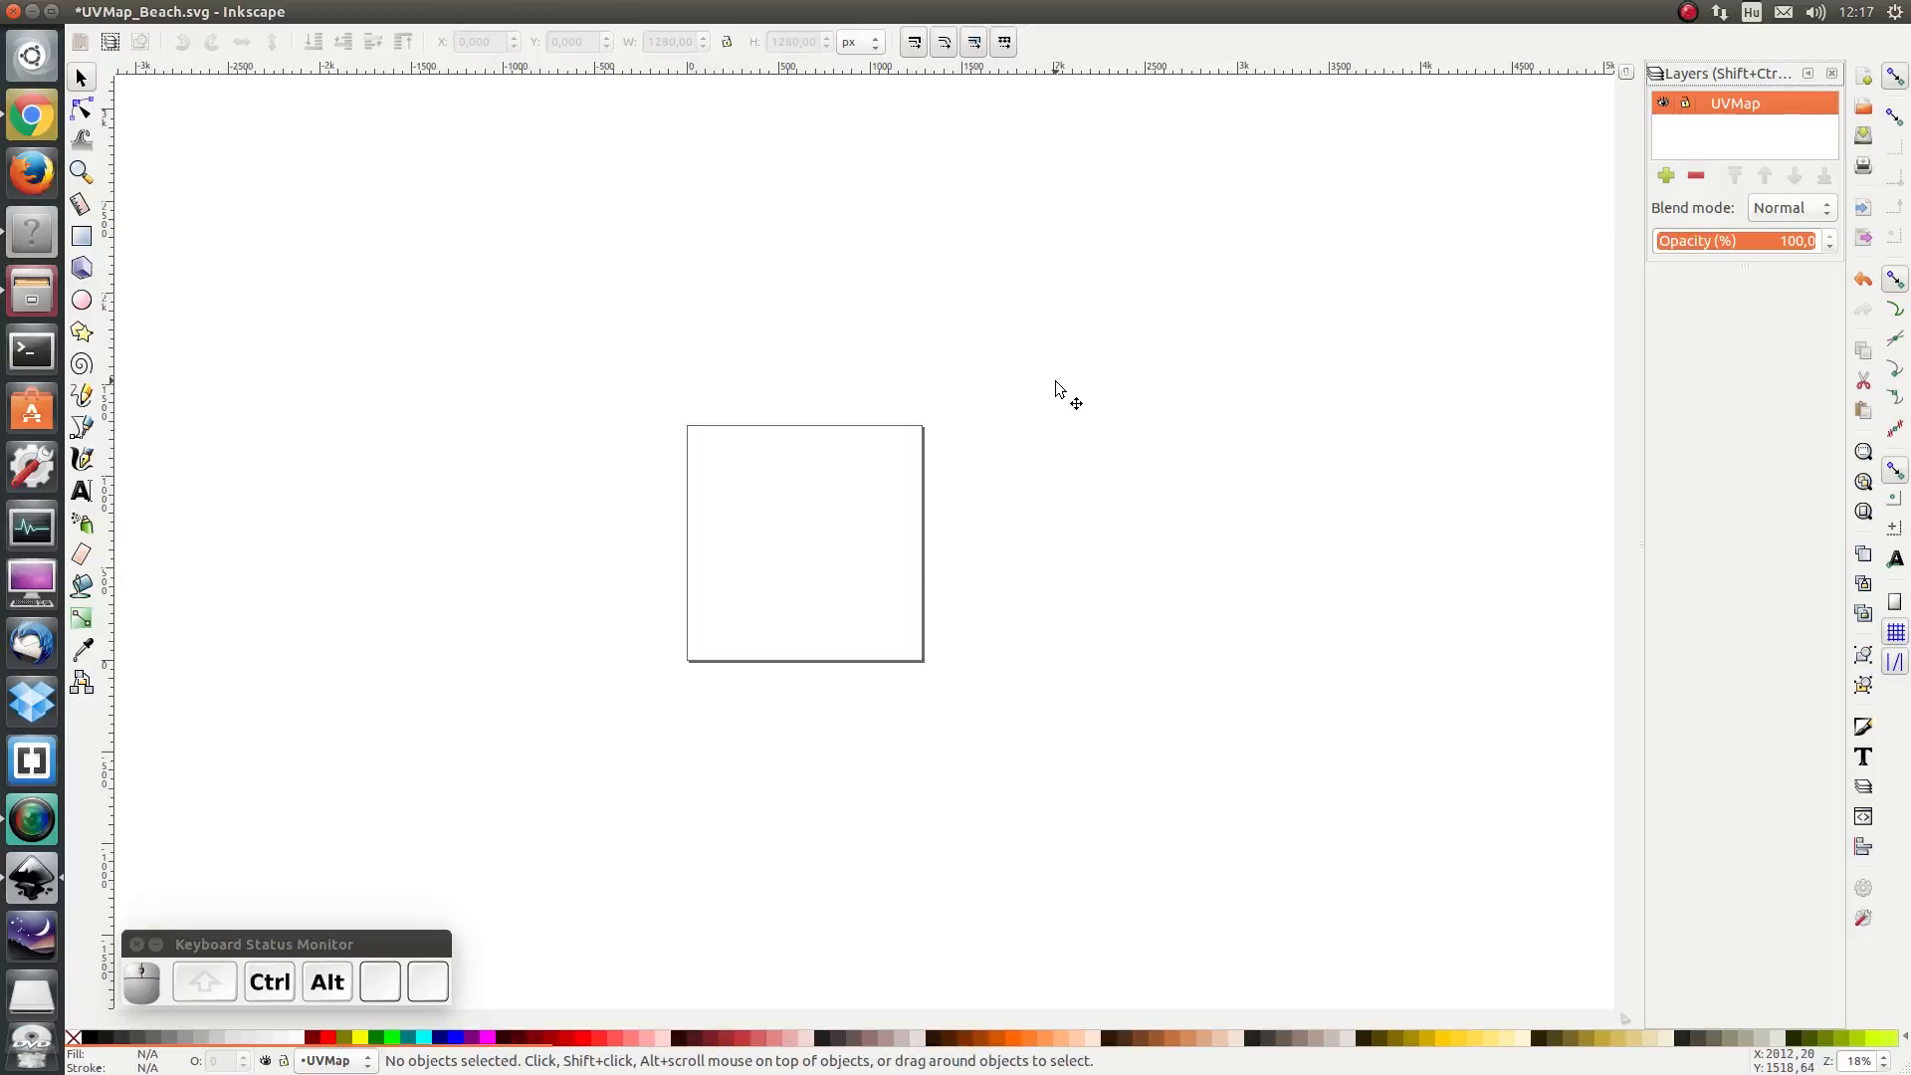
key(ctrl+alt+v)
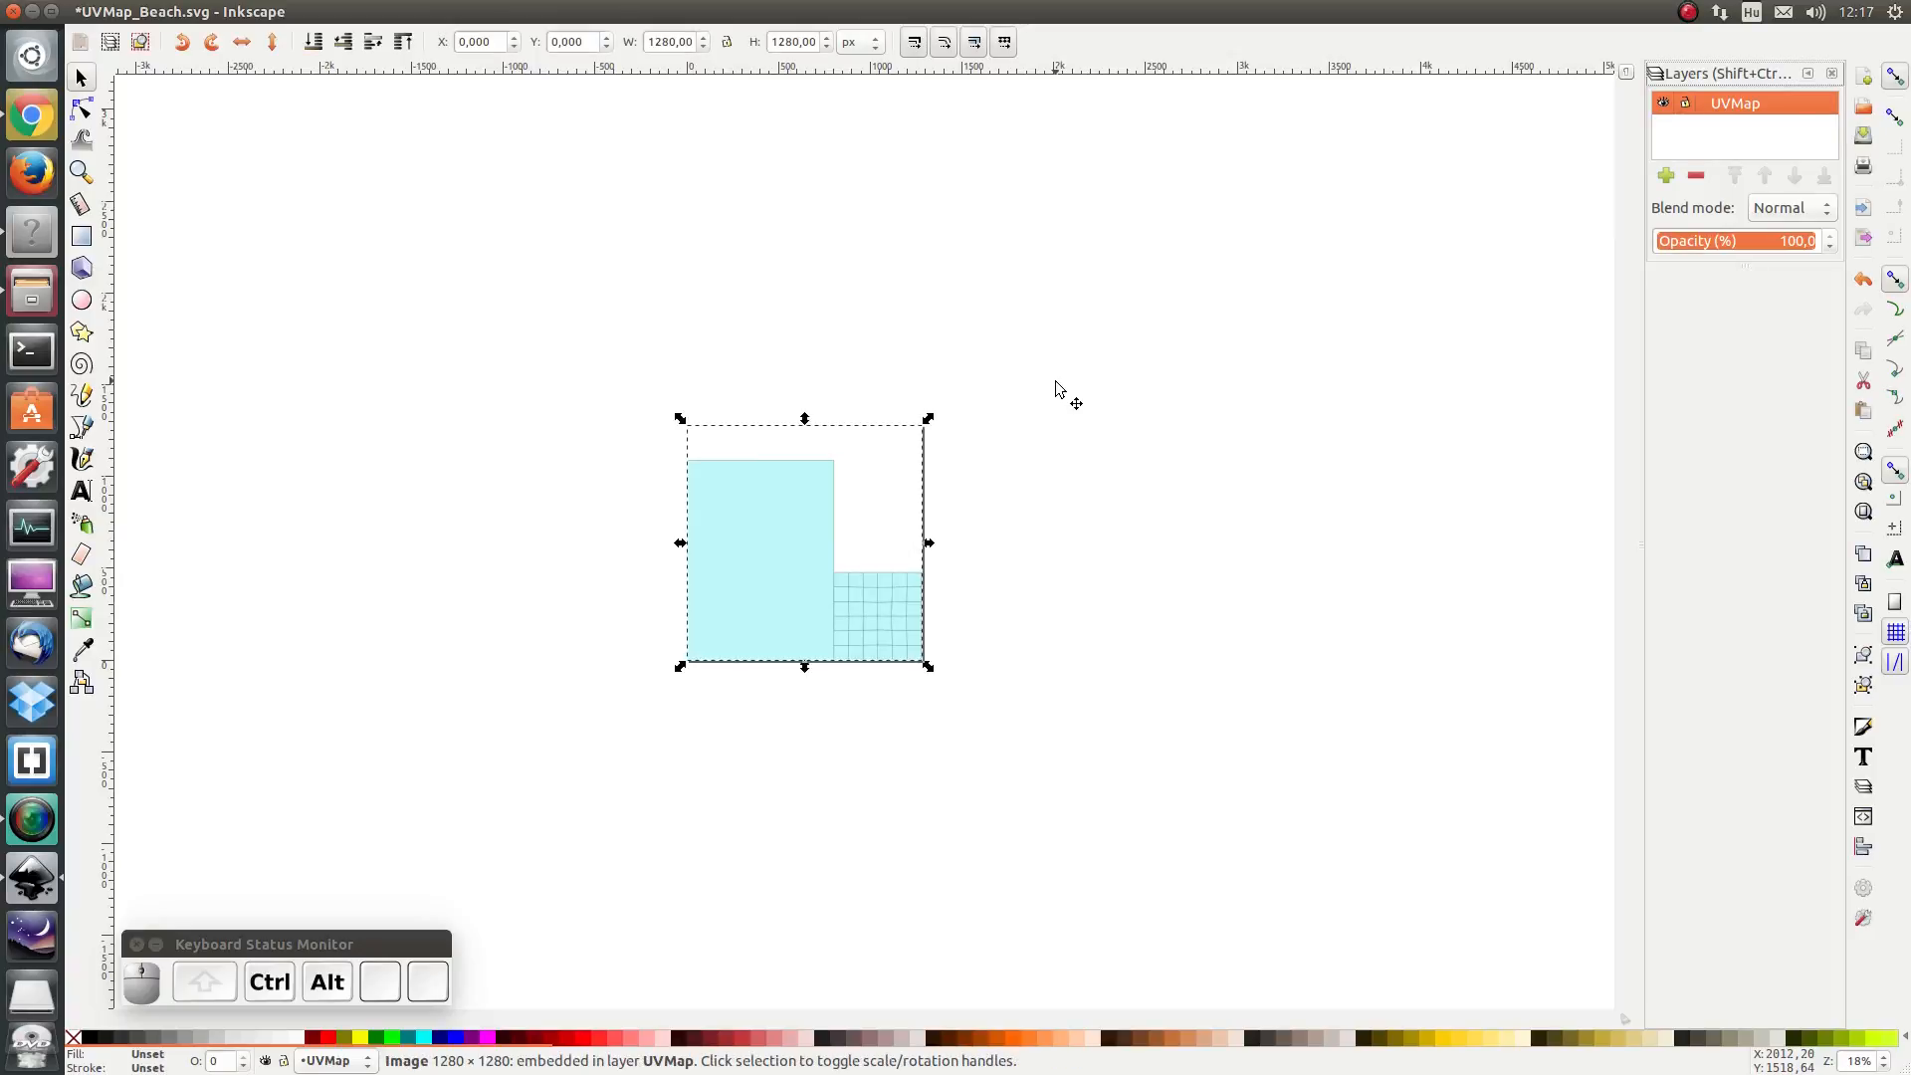
- Lock the UVMap layer and add a new layer named Texture above it
click(1685, 103)
click(1687, 107)
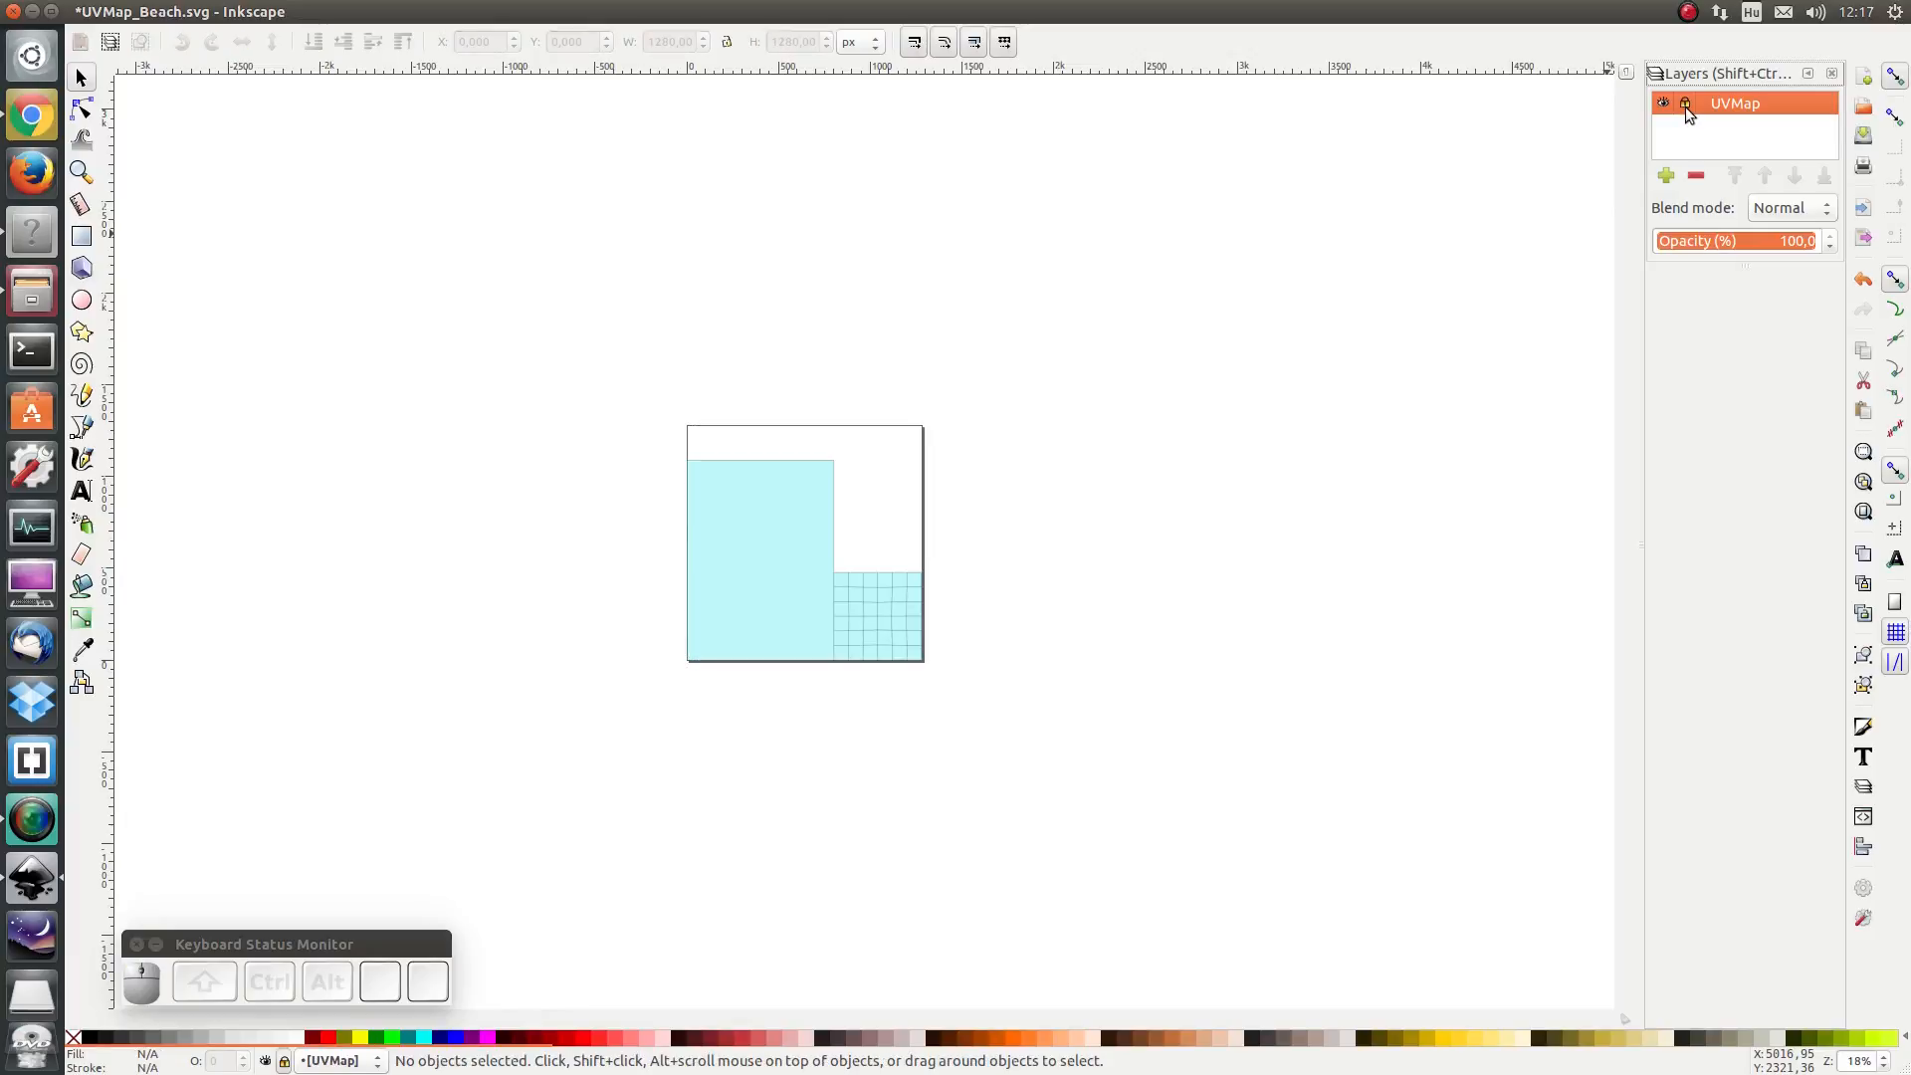
click(1666, 176)
text(Texture)
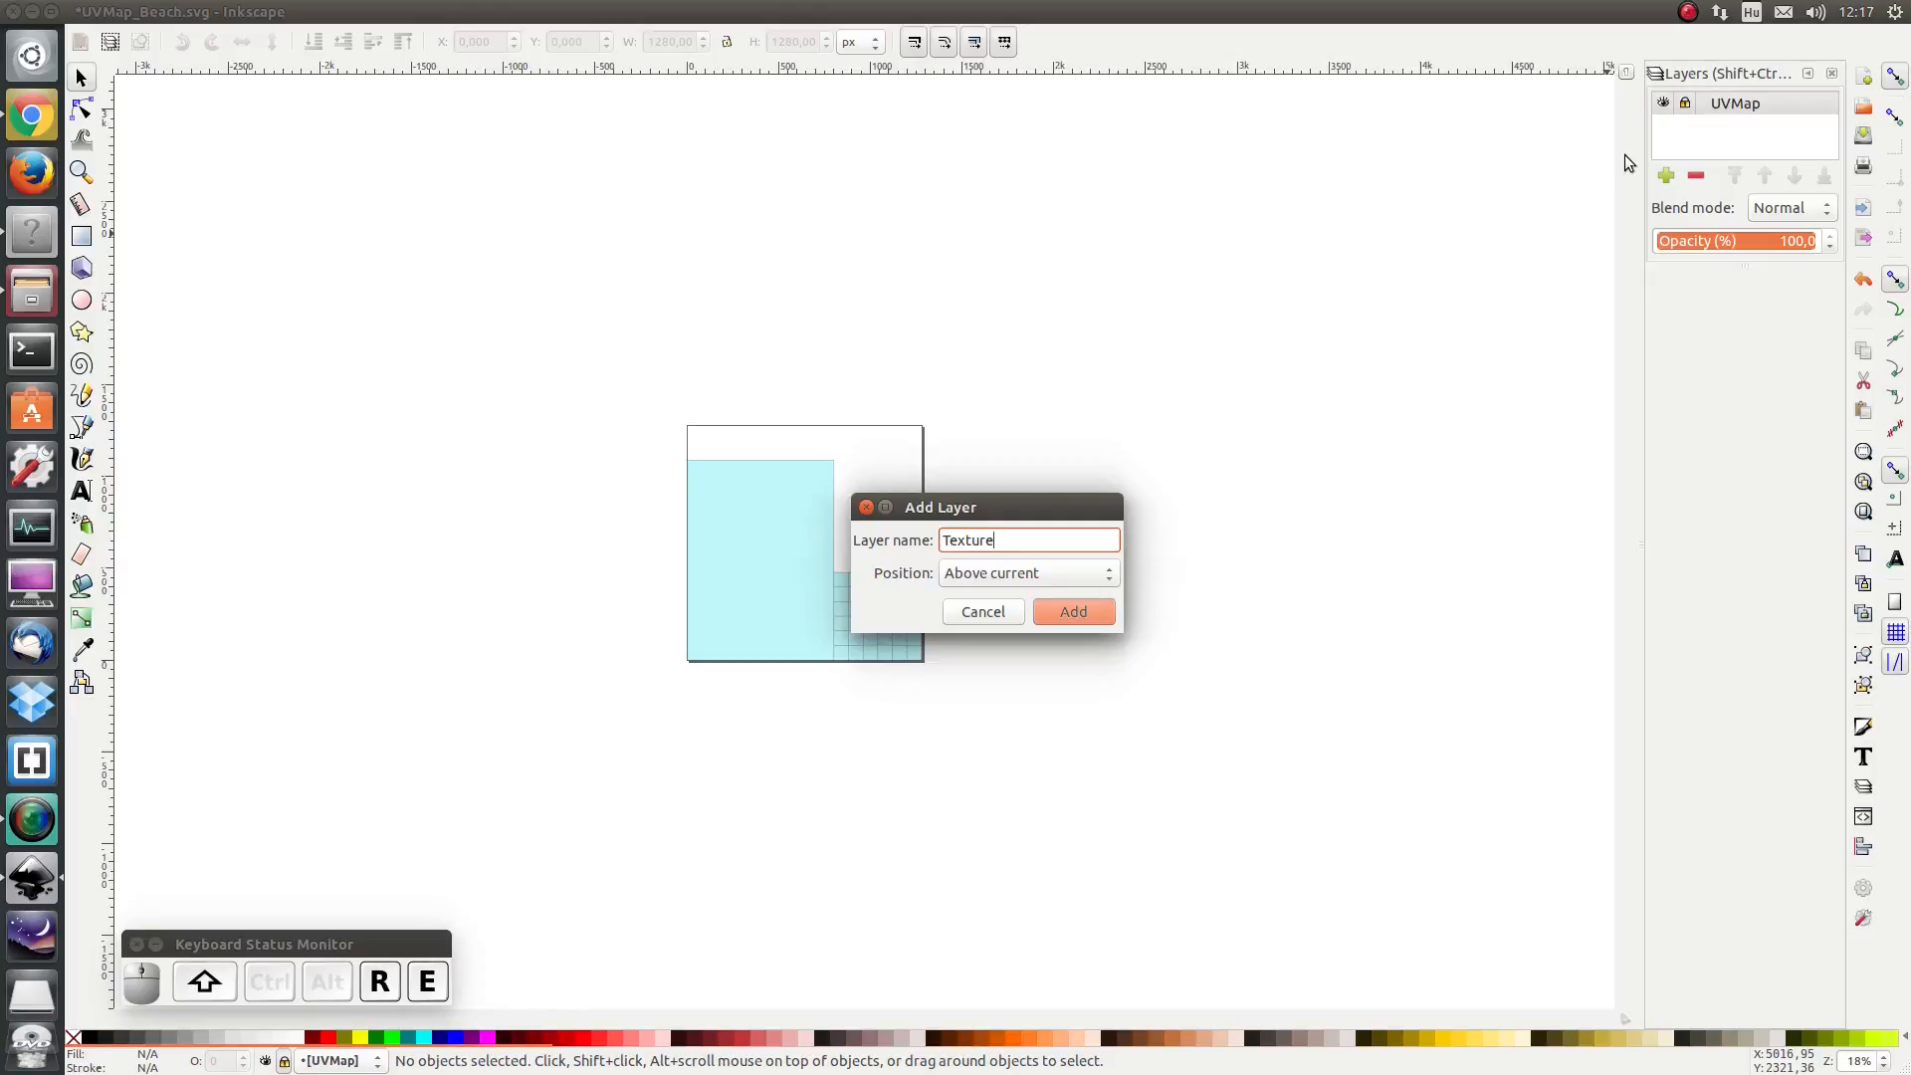
key(Return)
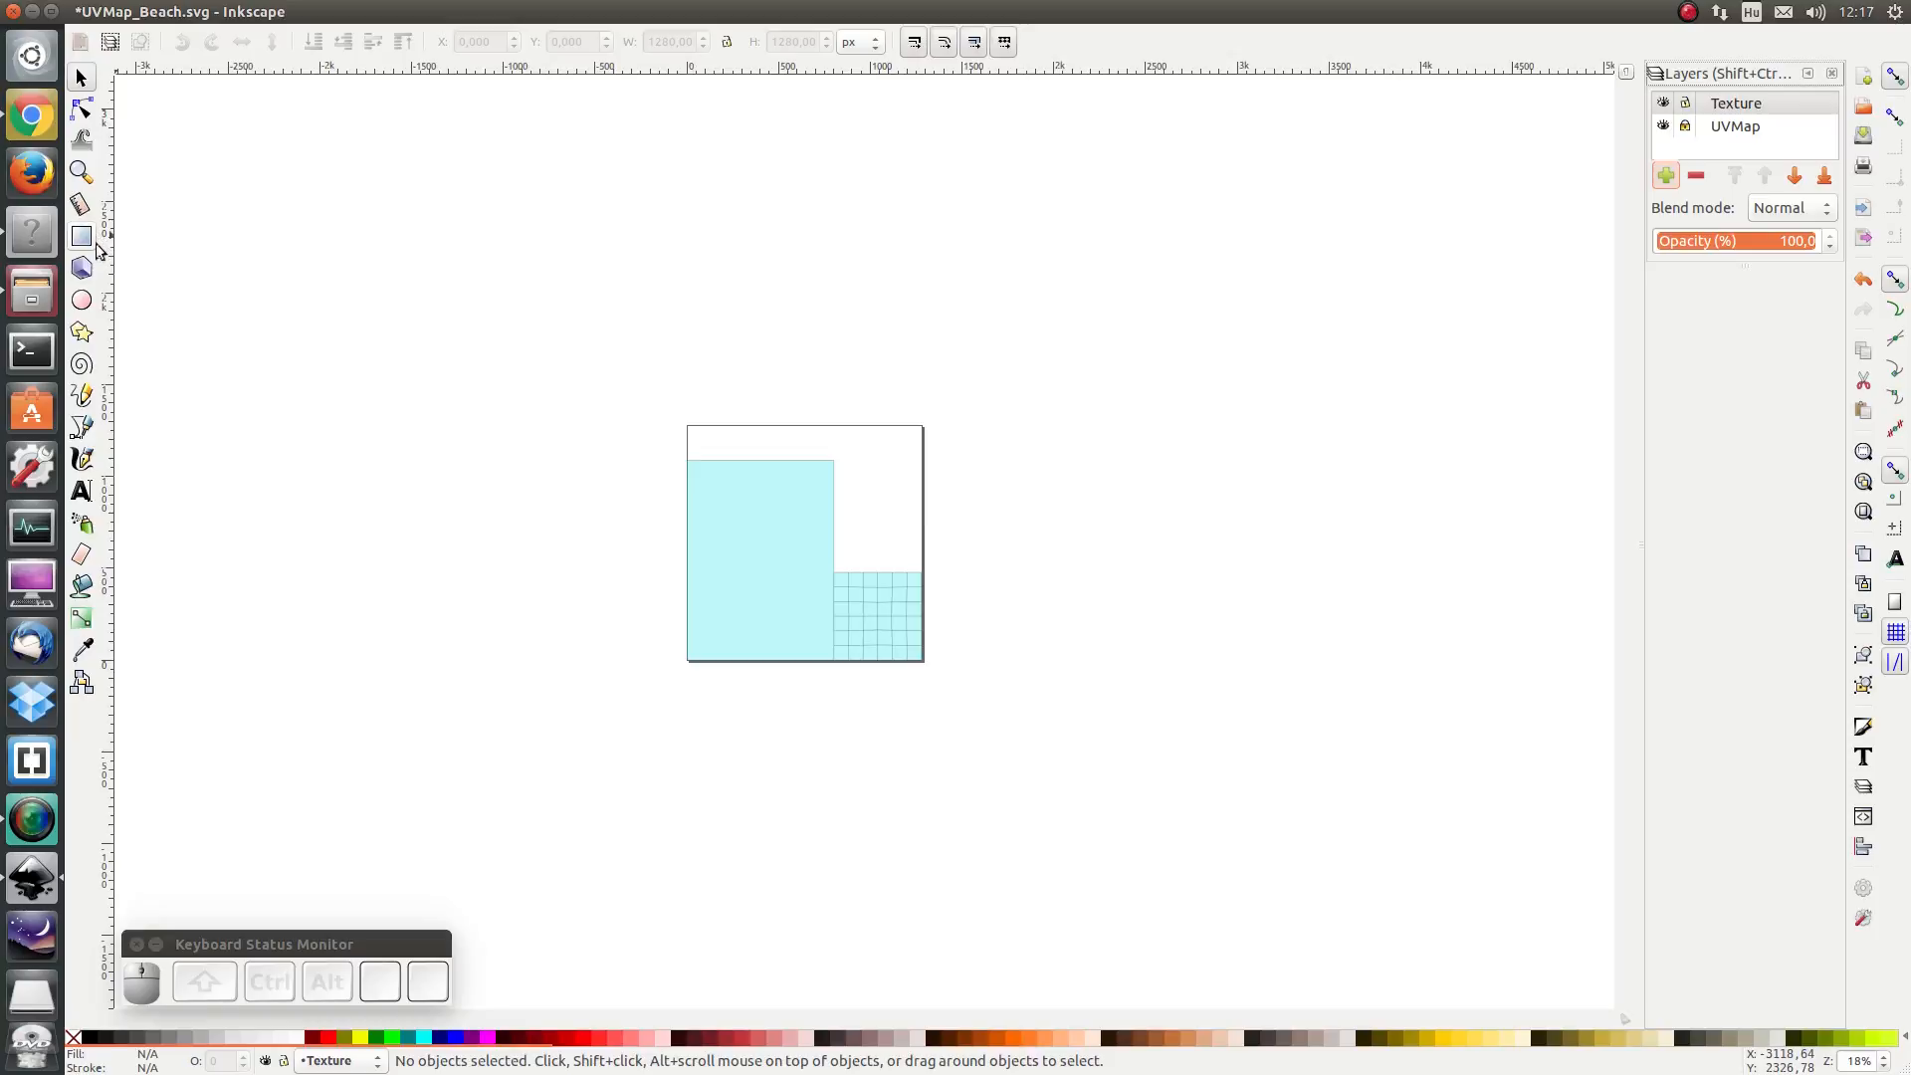
- Draw a rectangle about 841 by 1150 px over the large beach area of the UV map
key(ctrl+r)
click(82, 240)
drag(680, 454, 834, 664)
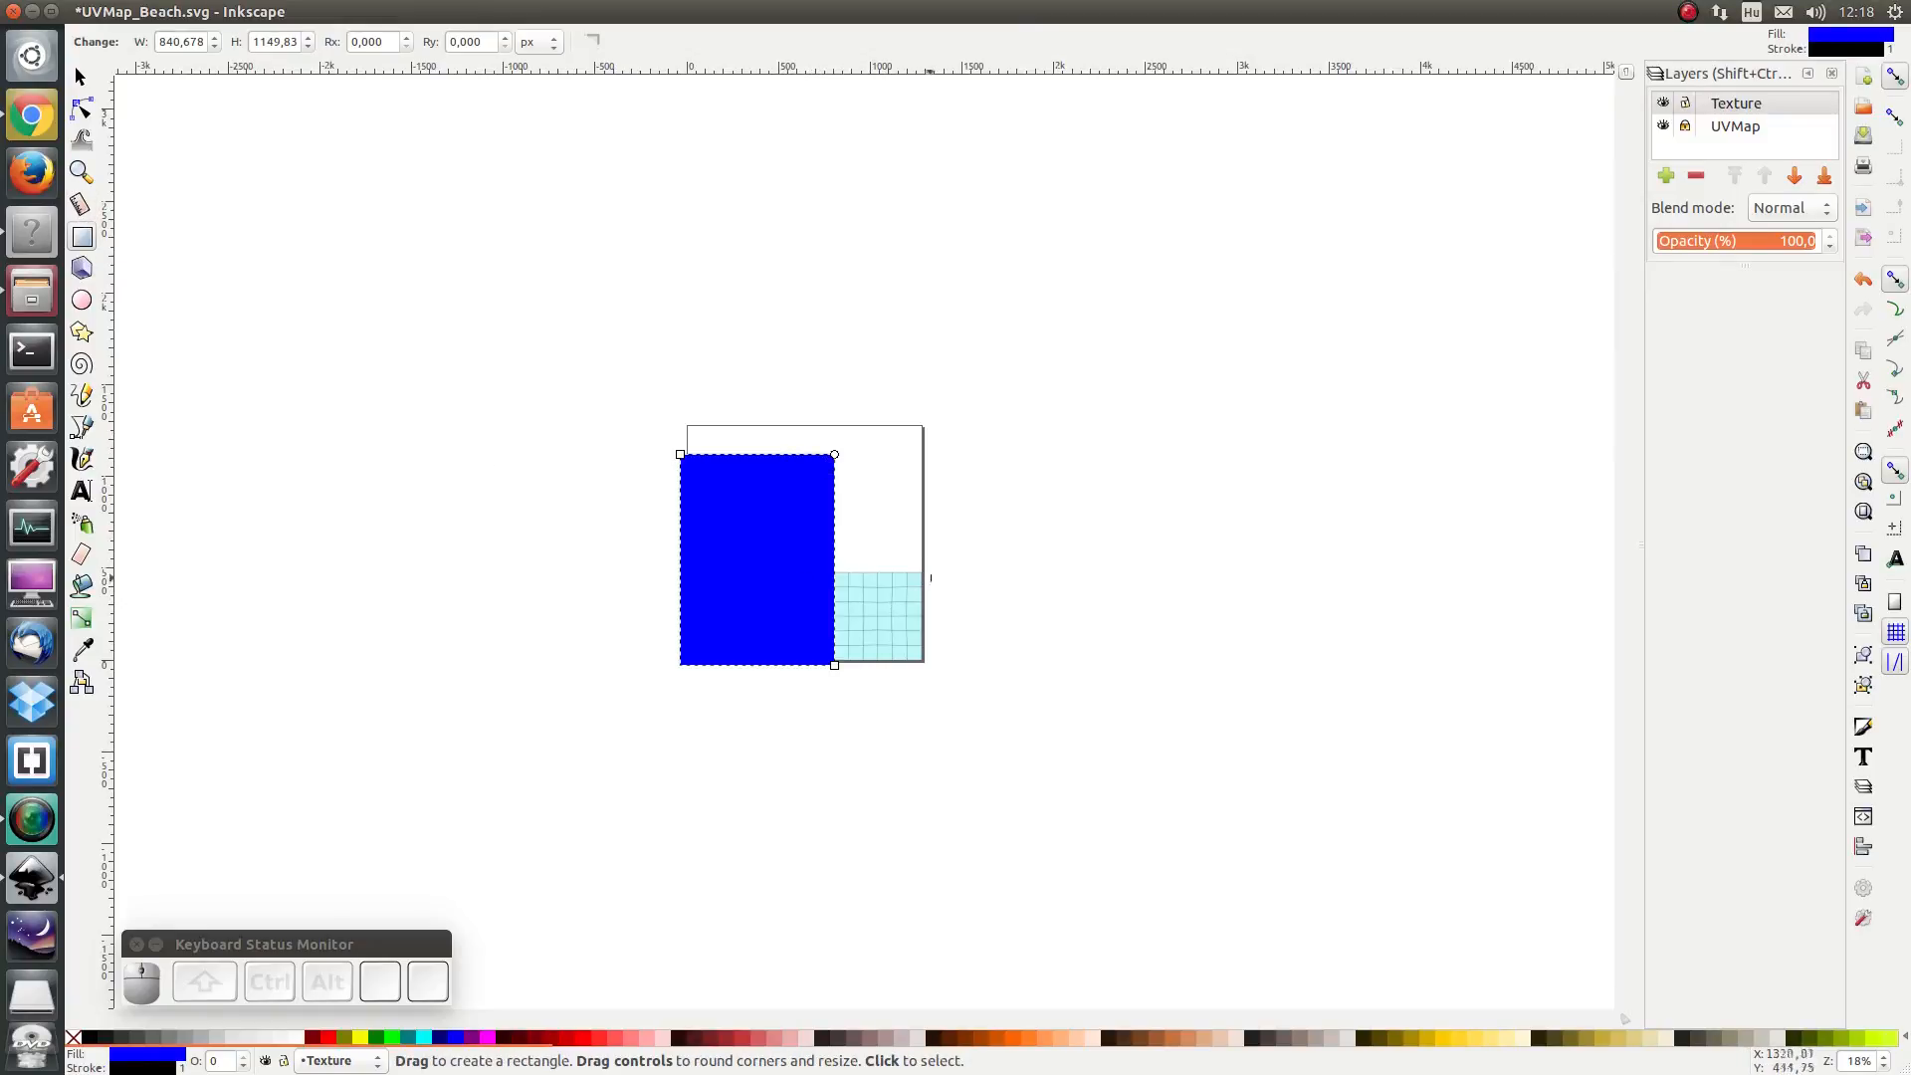
- Draw a second rectangle about 504 by 532 px over the grid area and fill it with #AA4400
drag(924, 568, 835, 665)
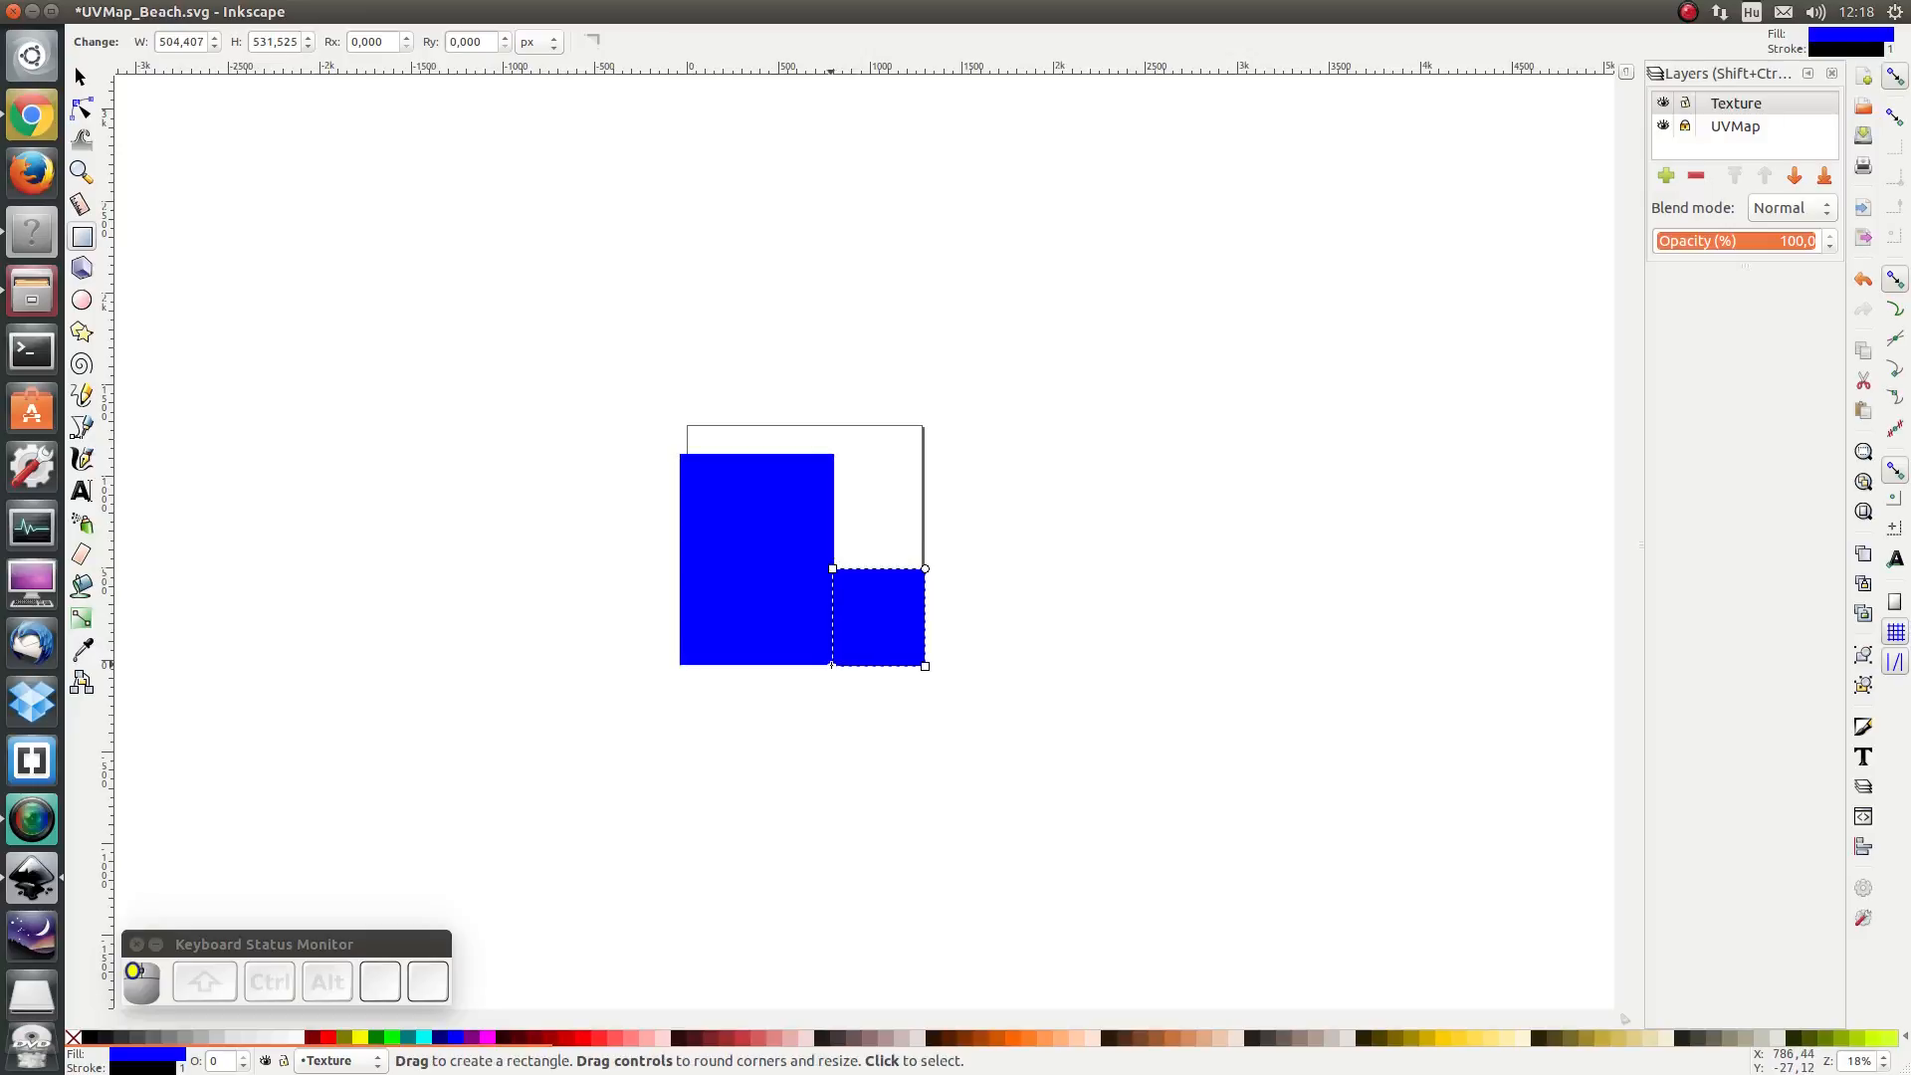
click(990, 1039)
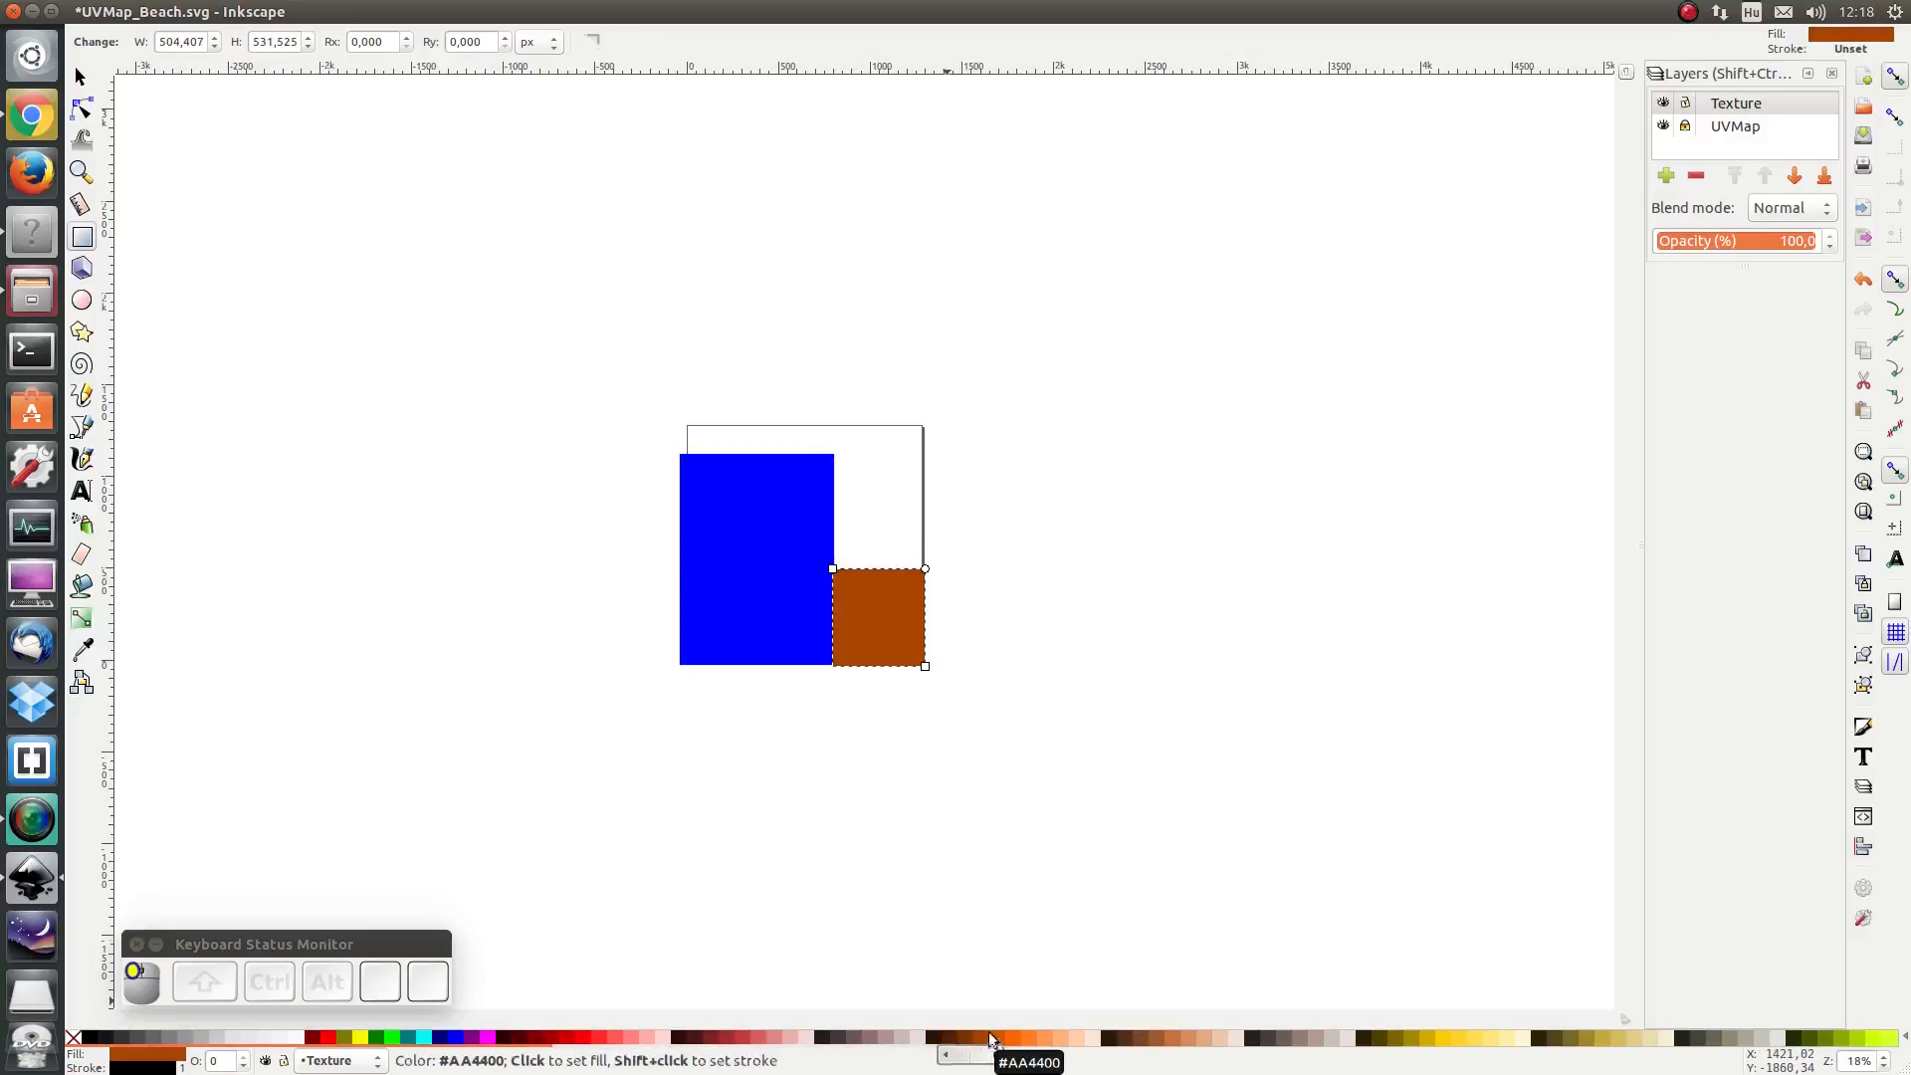
- Lower the Texture layer's opacity to 65% and resize the brown rectangle to about 493 by 533 px to fit the grid
click(1760, 244)
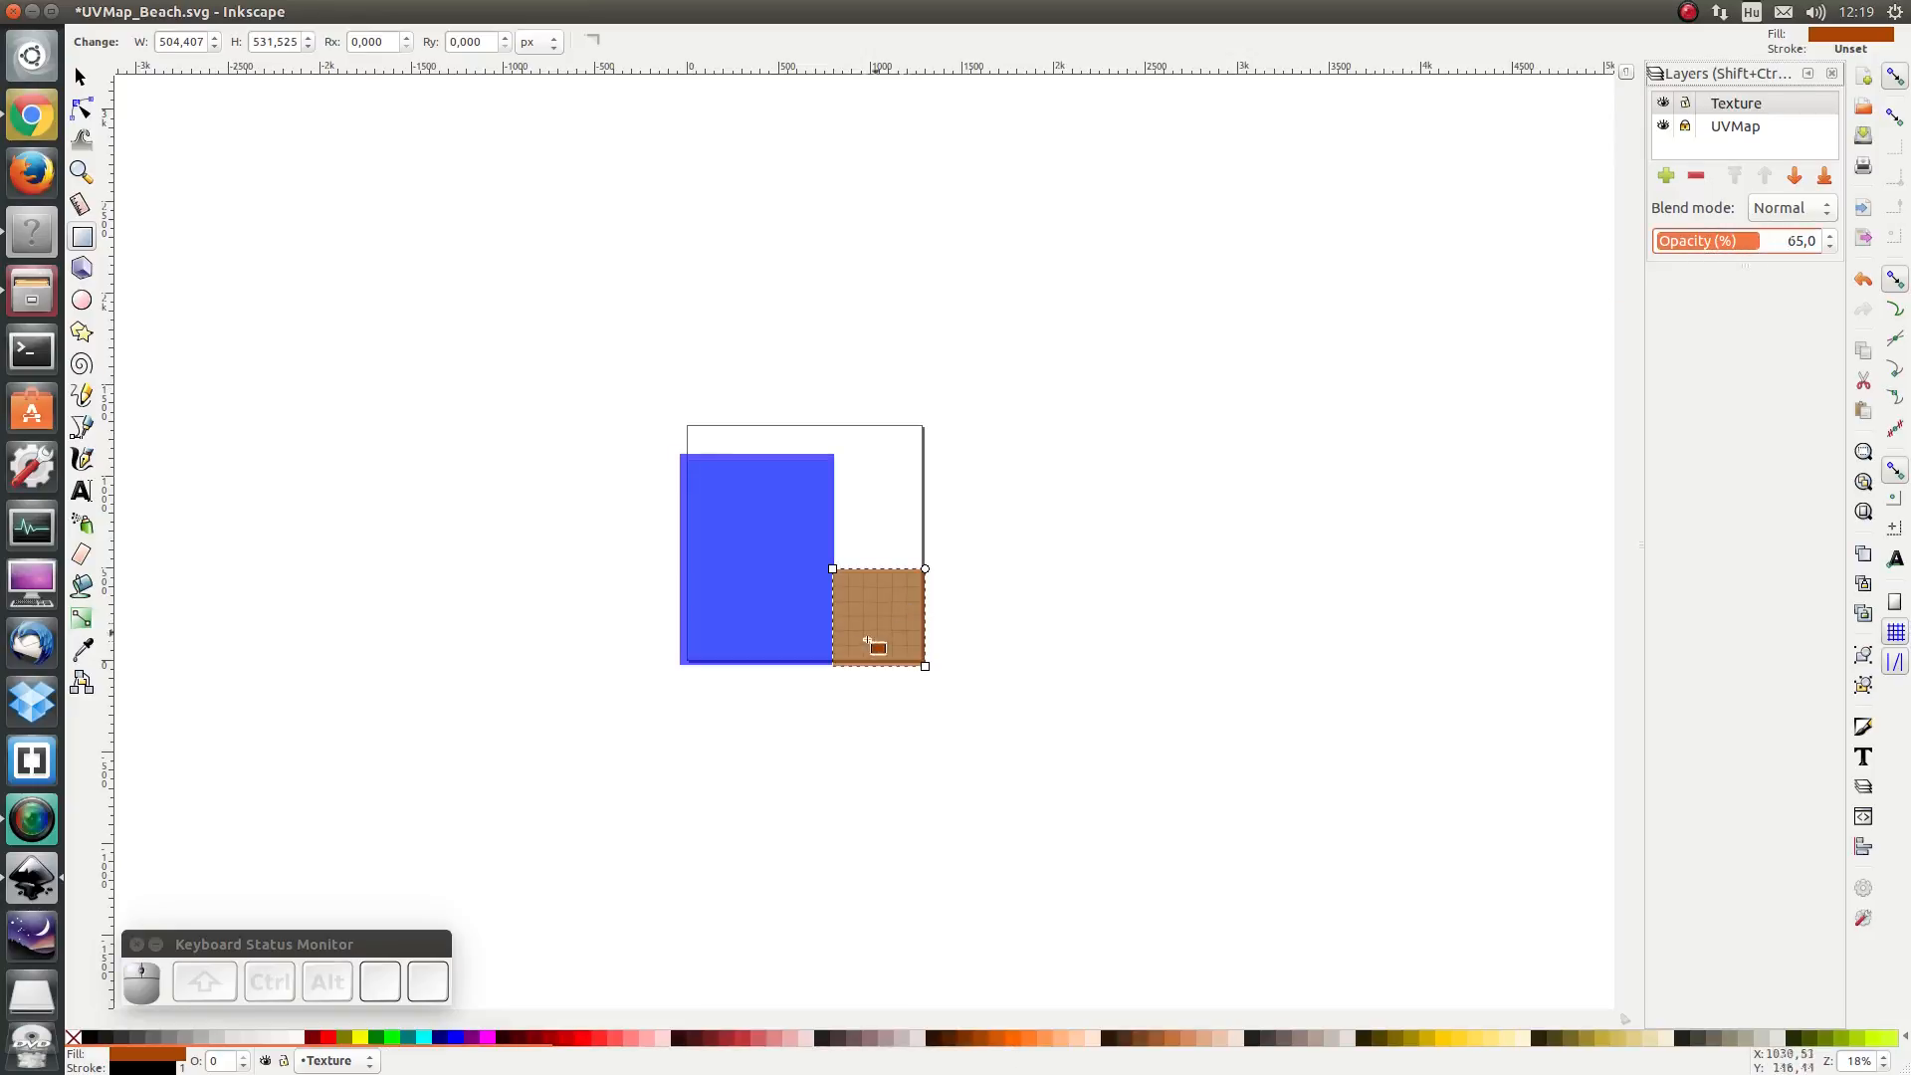
ctrl+scroll(850, 643, up, 5)
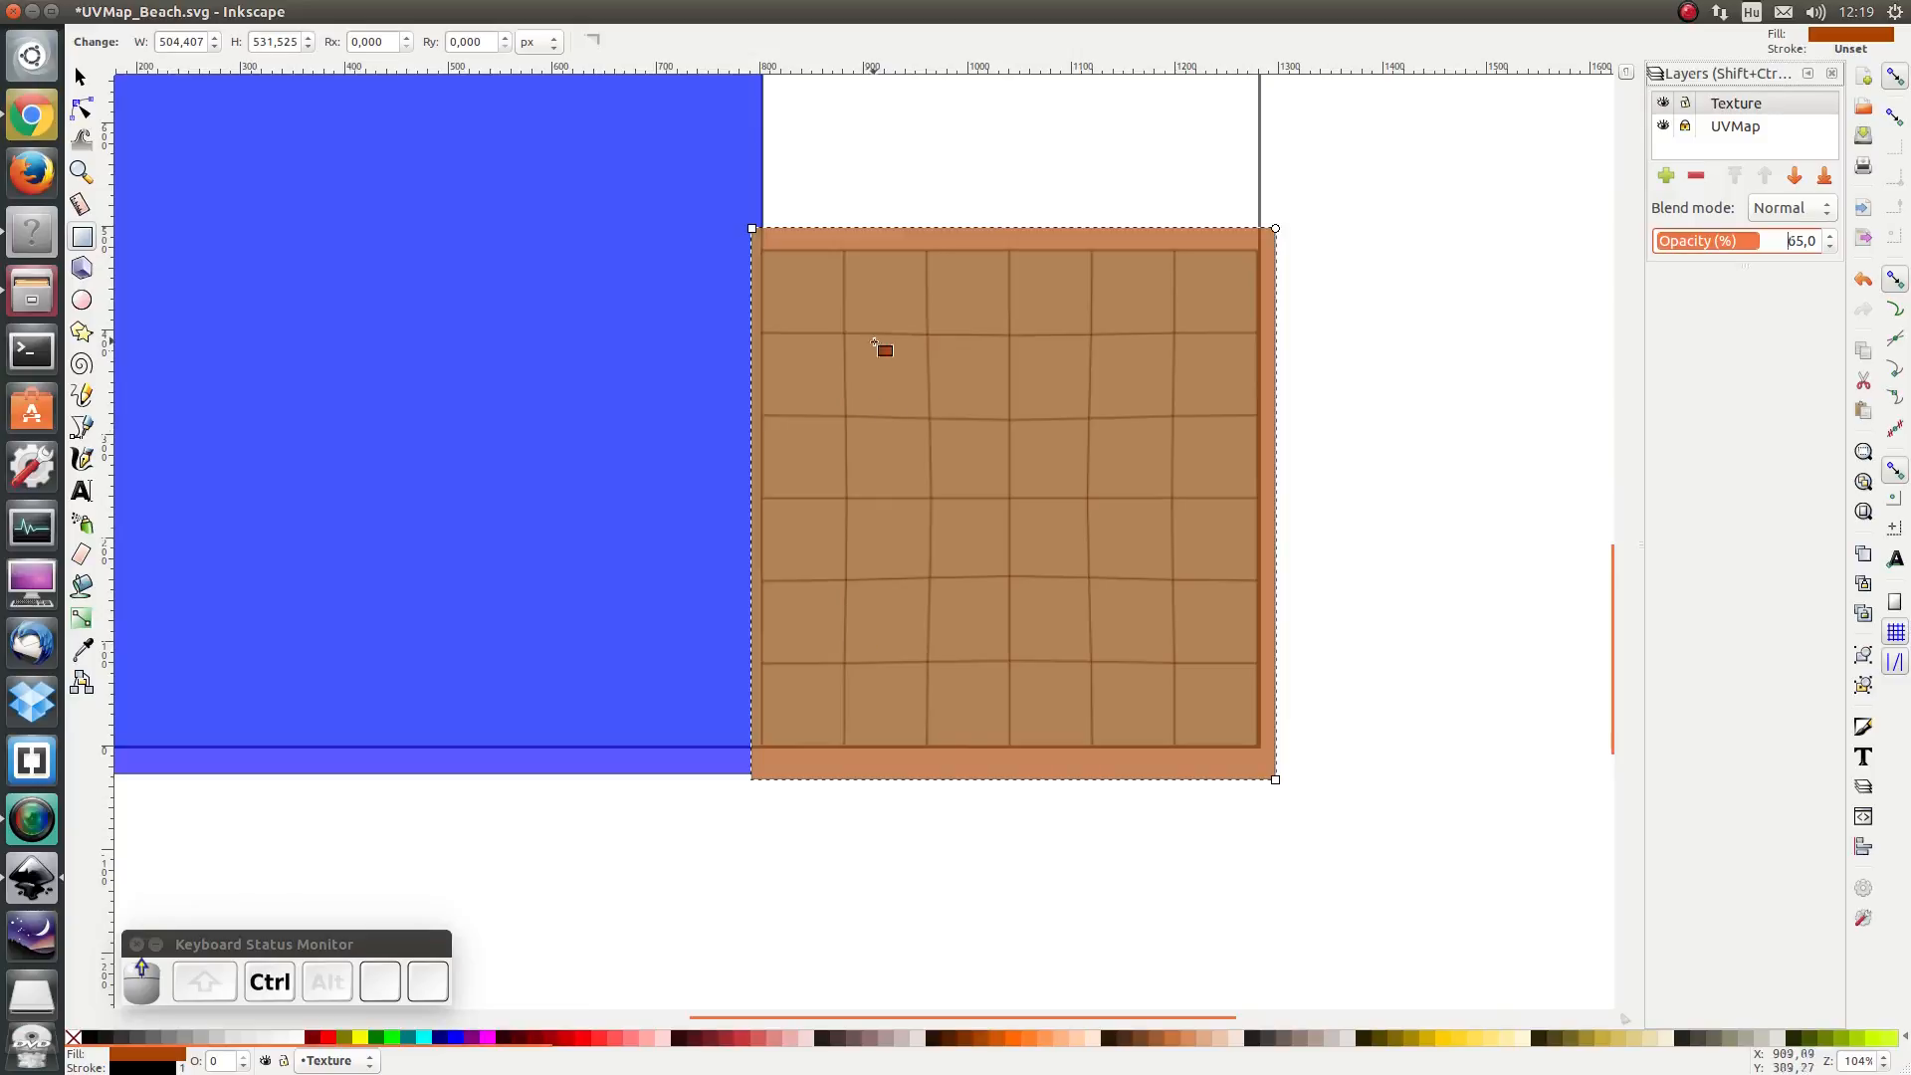
scroll(884, 350, up, 4)
drag(754, 387, 763, 386)
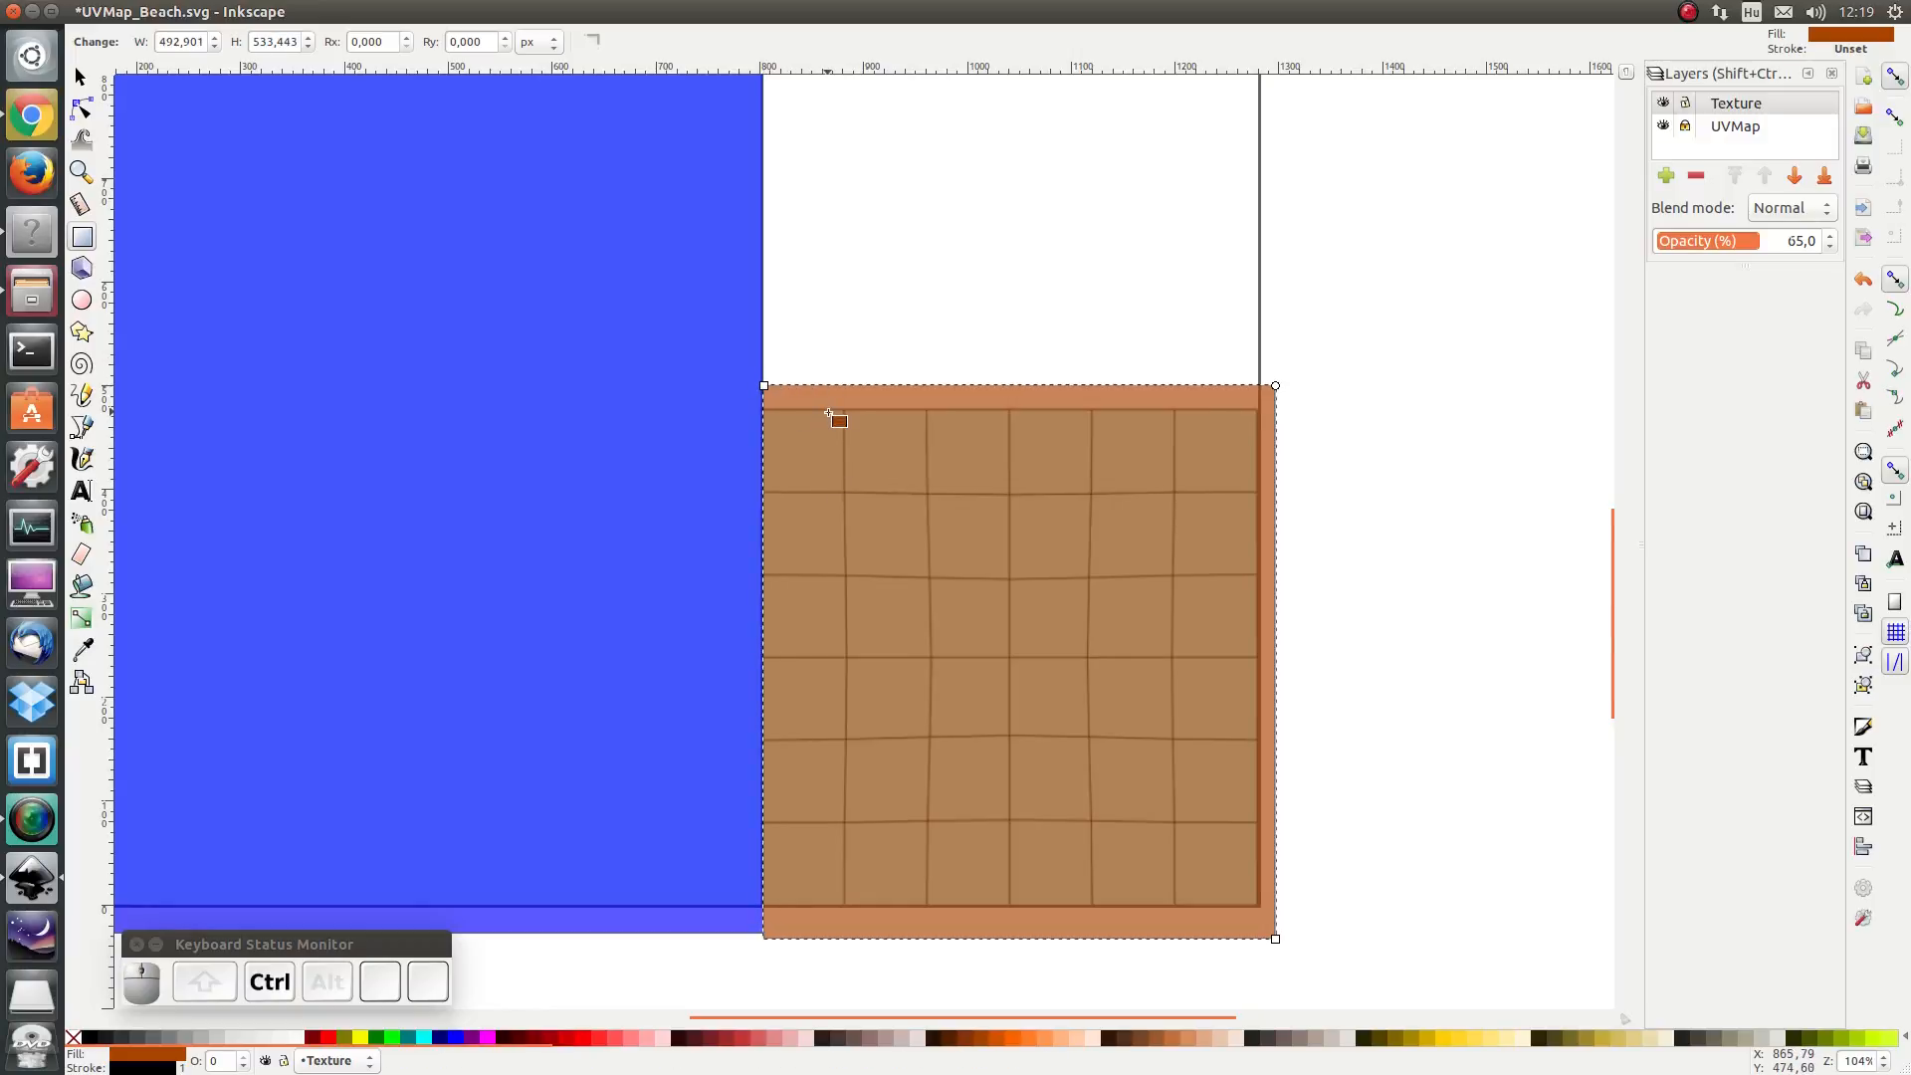
- Set the Texture layer's opacity back to 100%
scroll(830, 416, down, 8)
scroll(834, 458, up, 10)
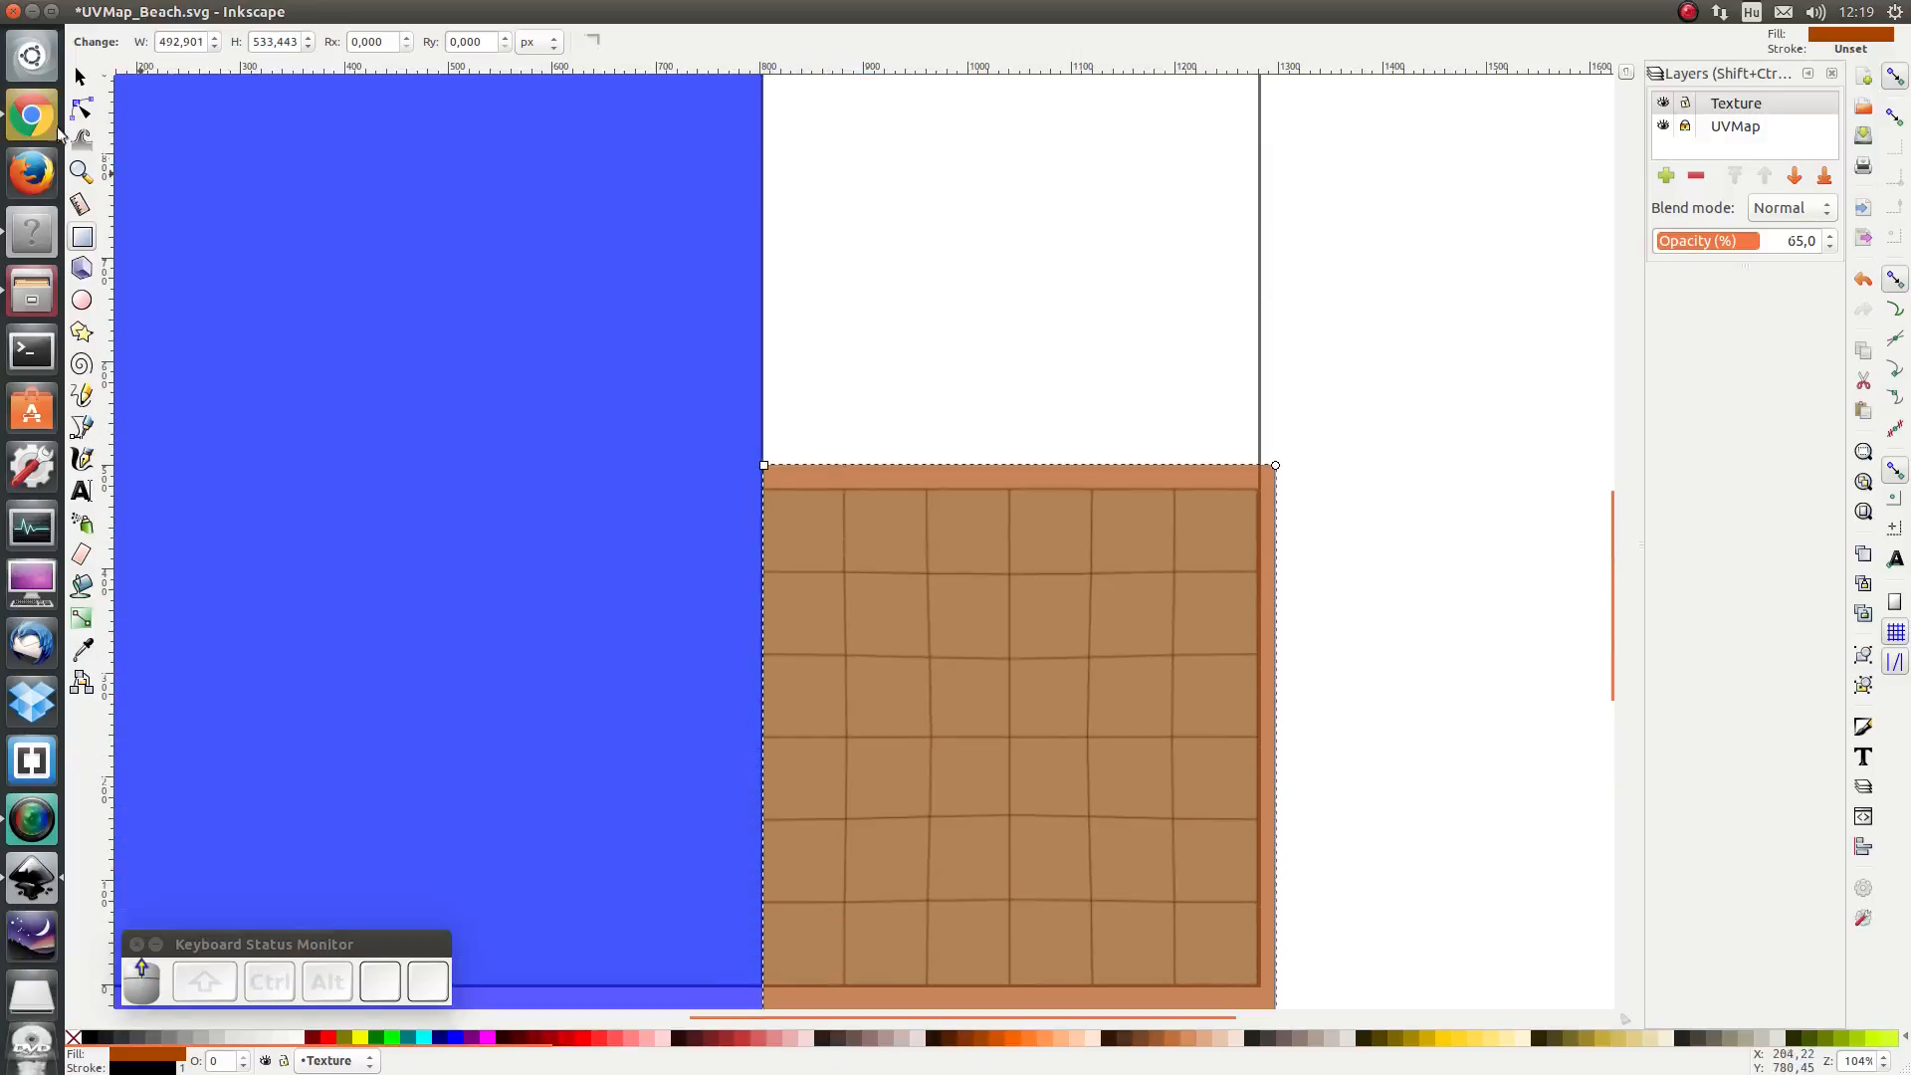
drag(1771, 242, 1844, 247)
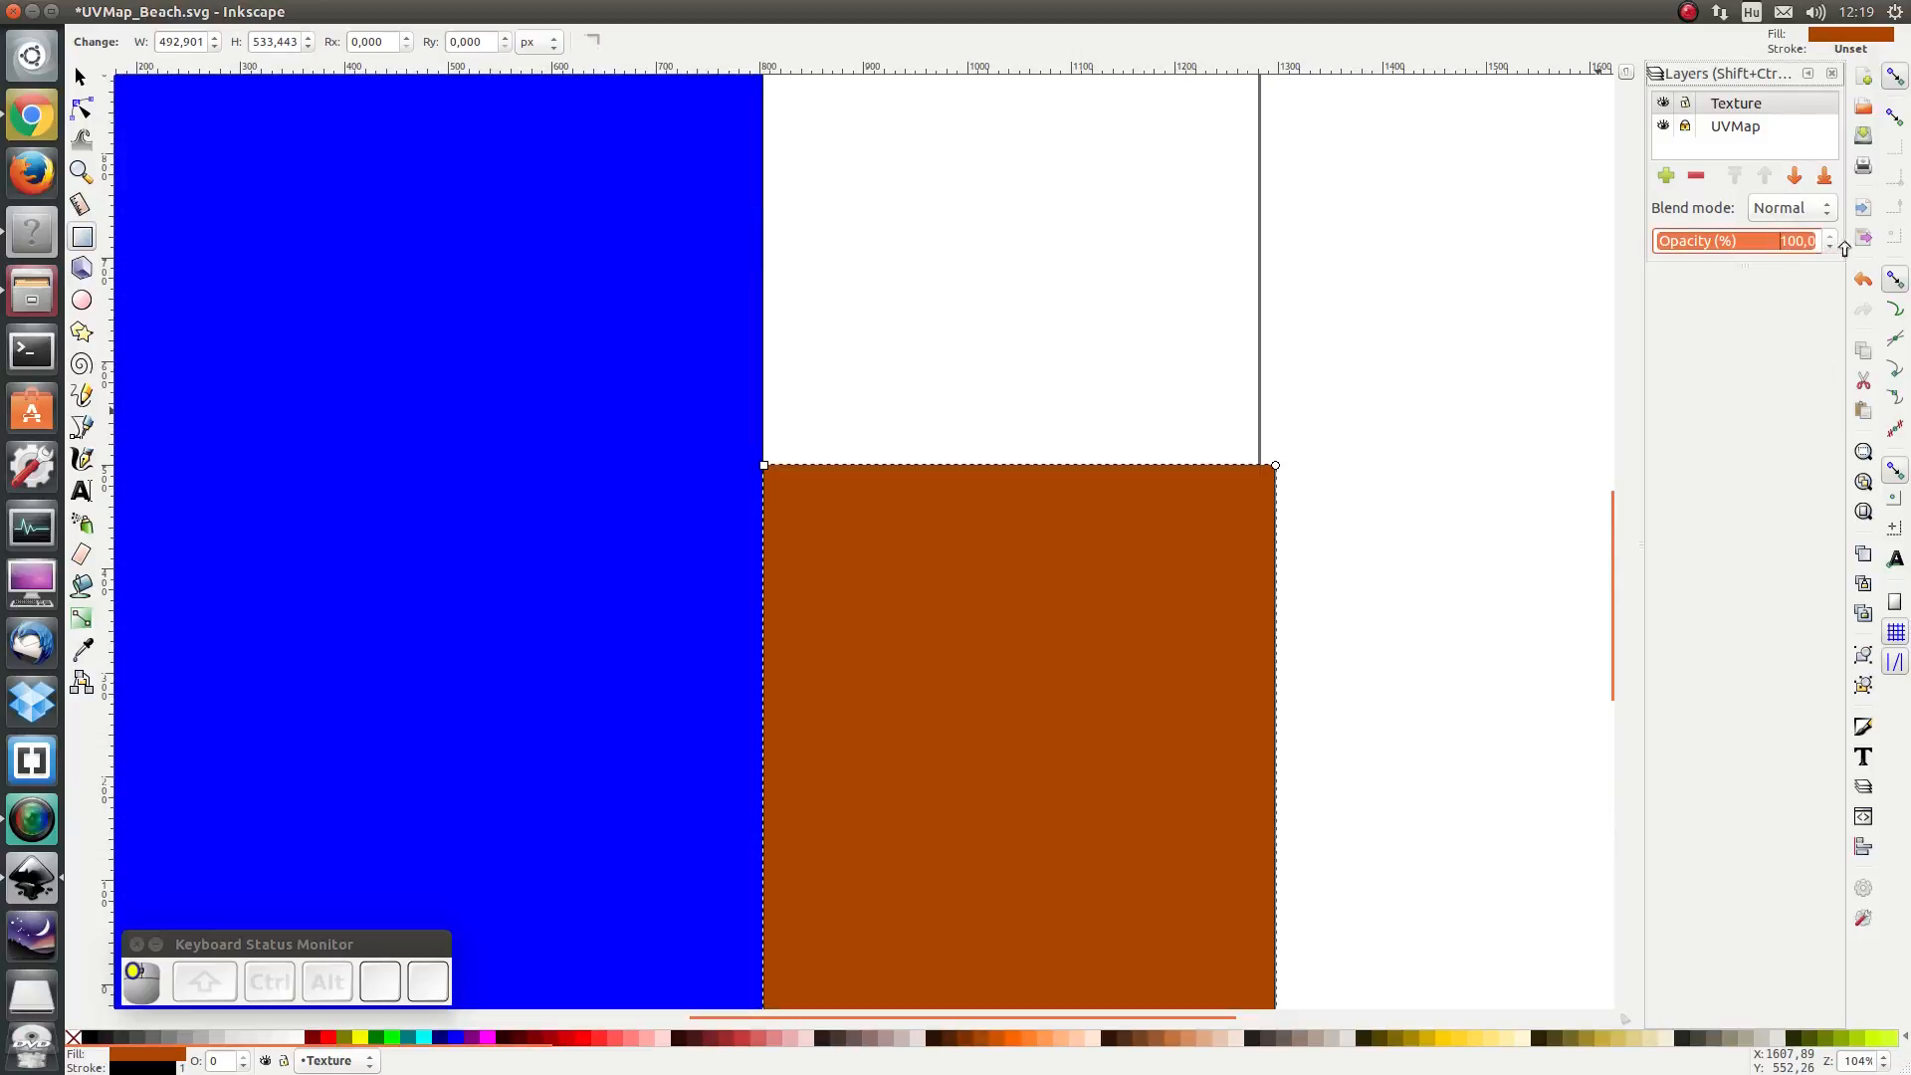
scroll(669, 533, down, 2)
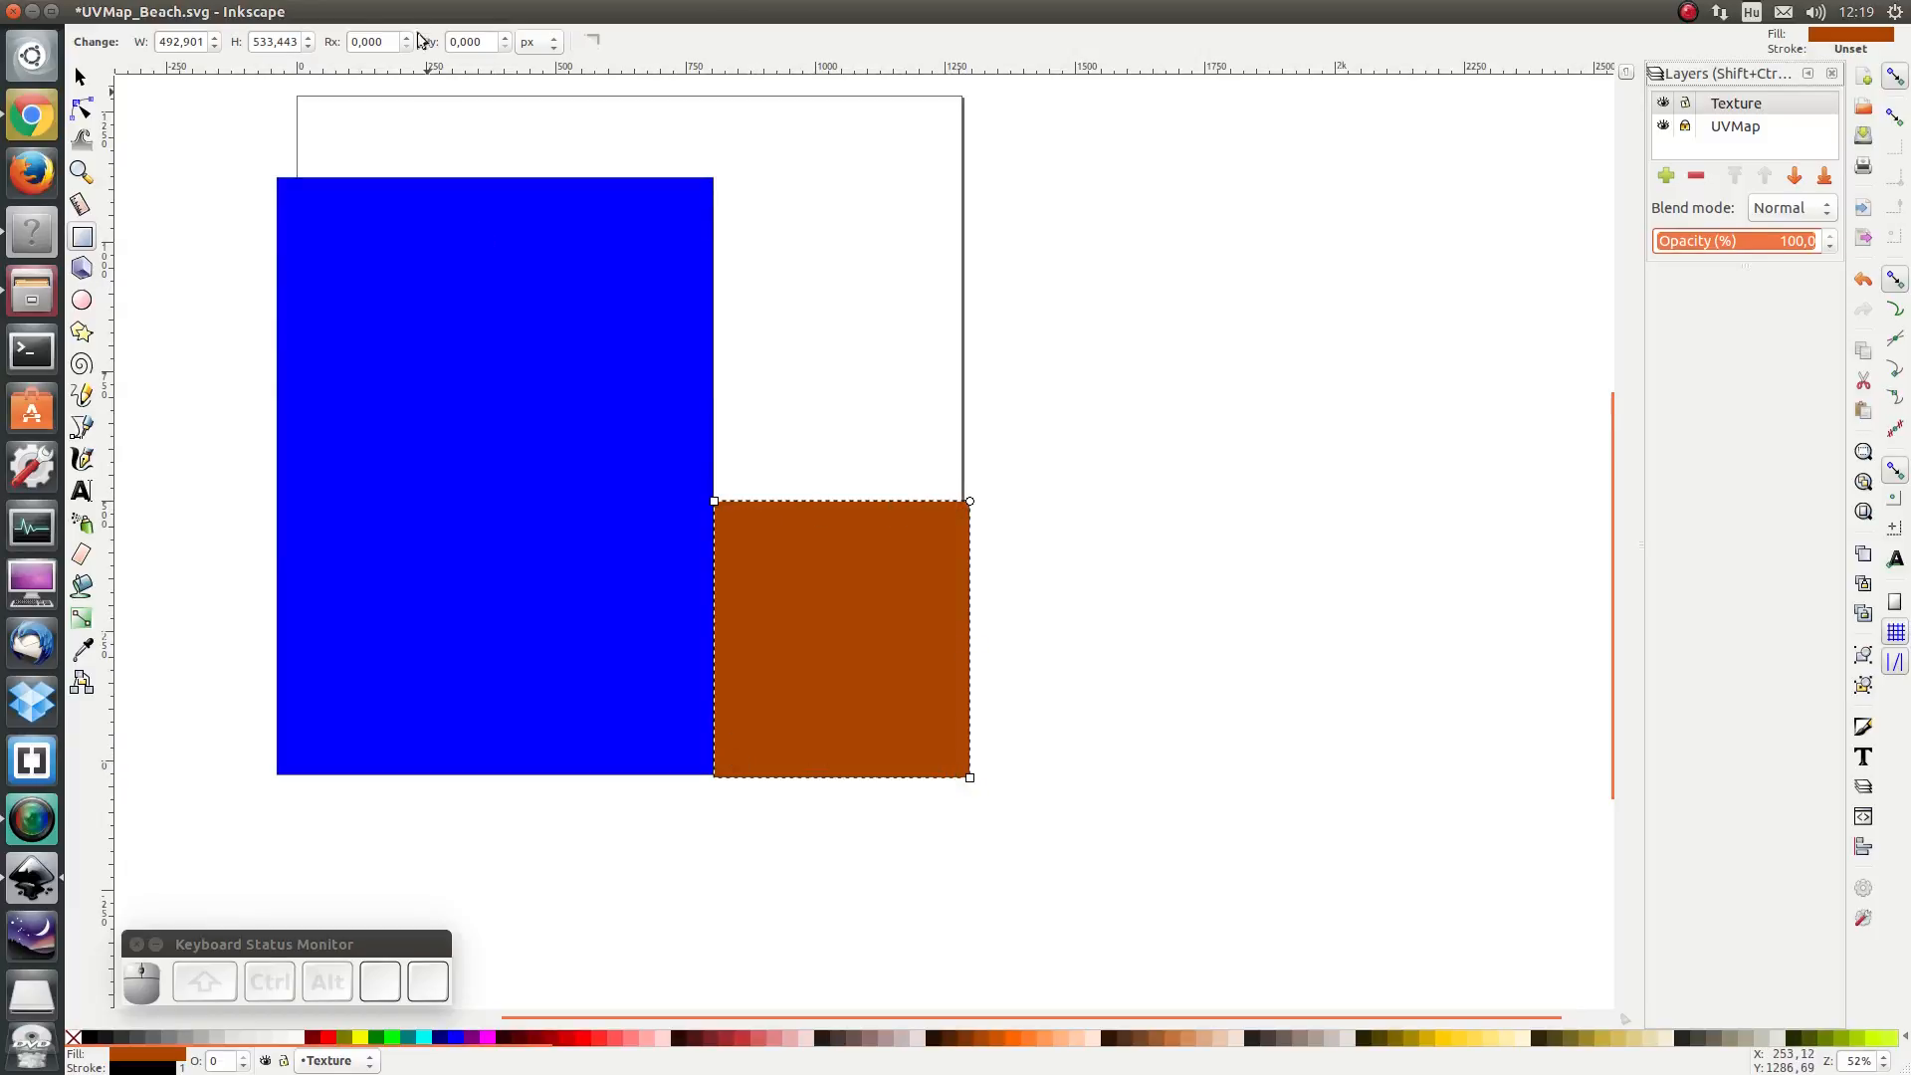
- Apply the Rough Paper texture filter to the brown rectangle
click(401, 12)
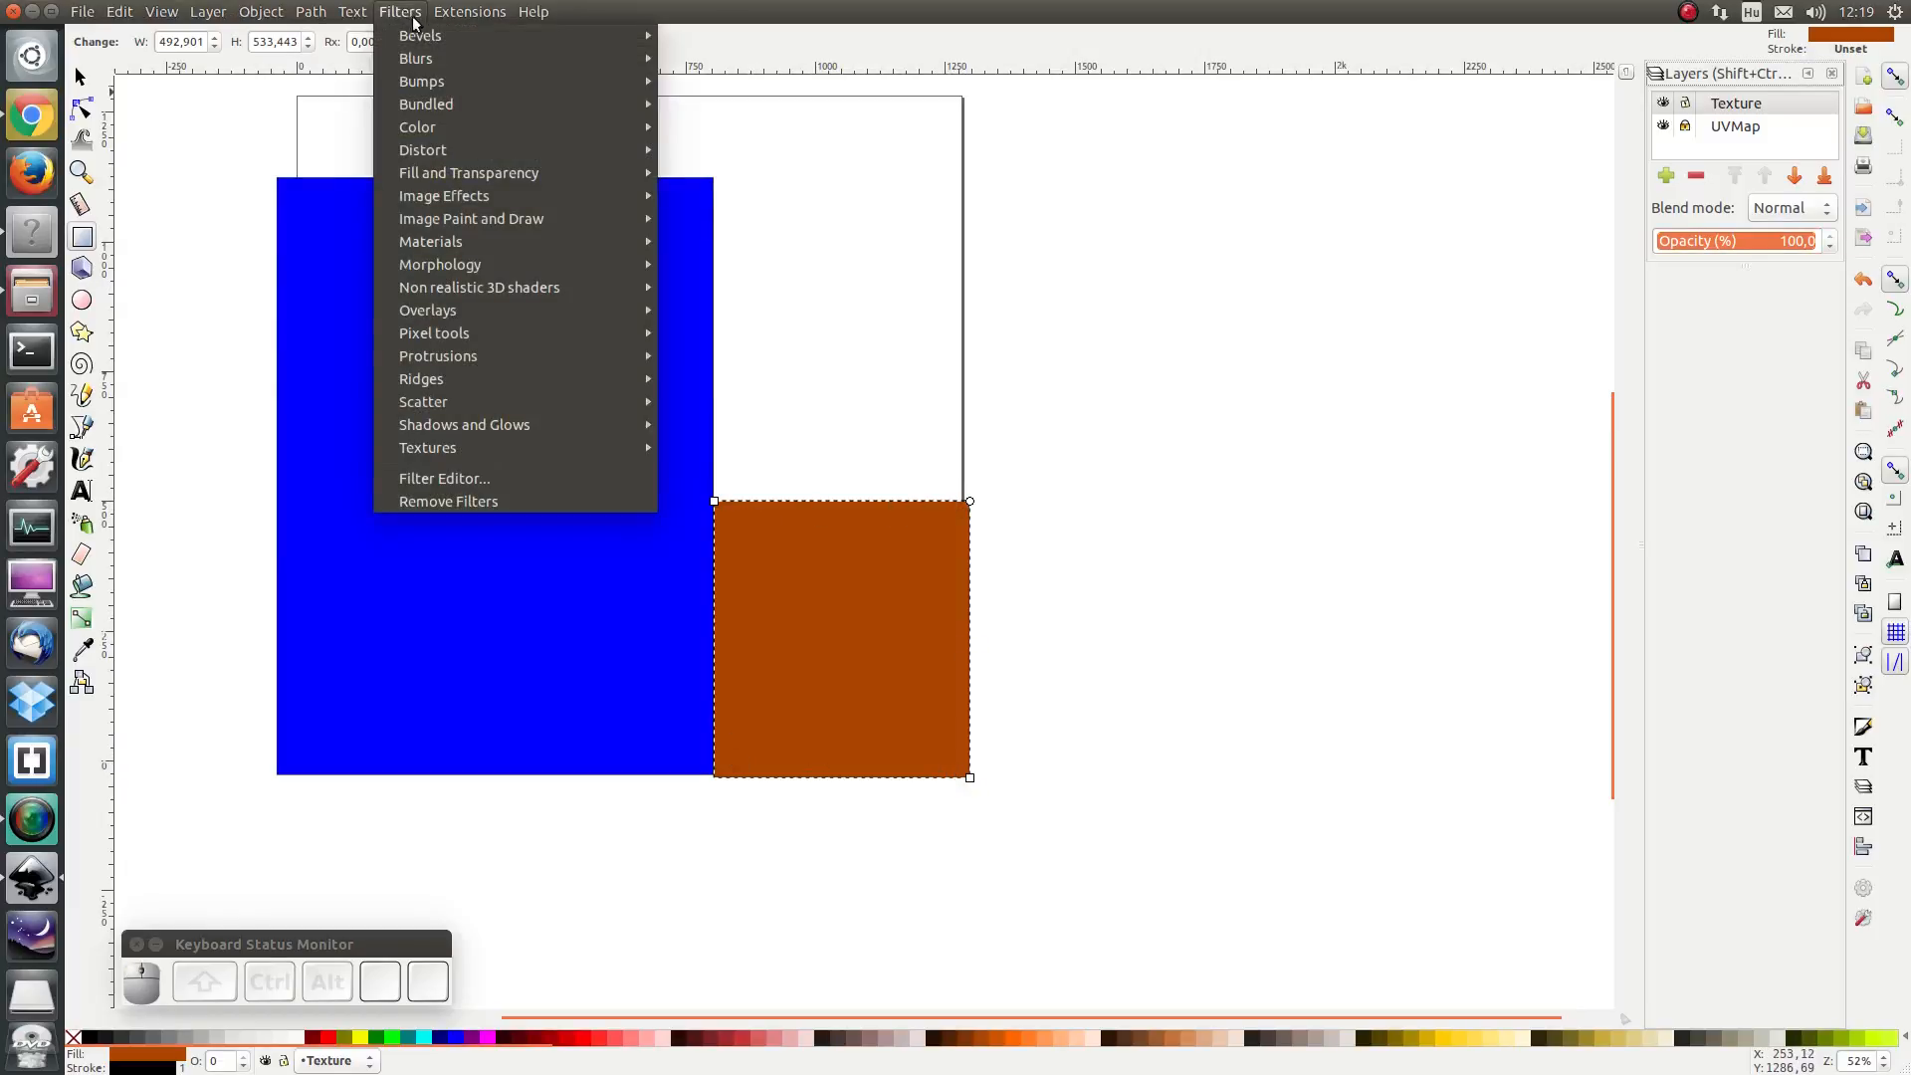
mouse_move(547, 447)
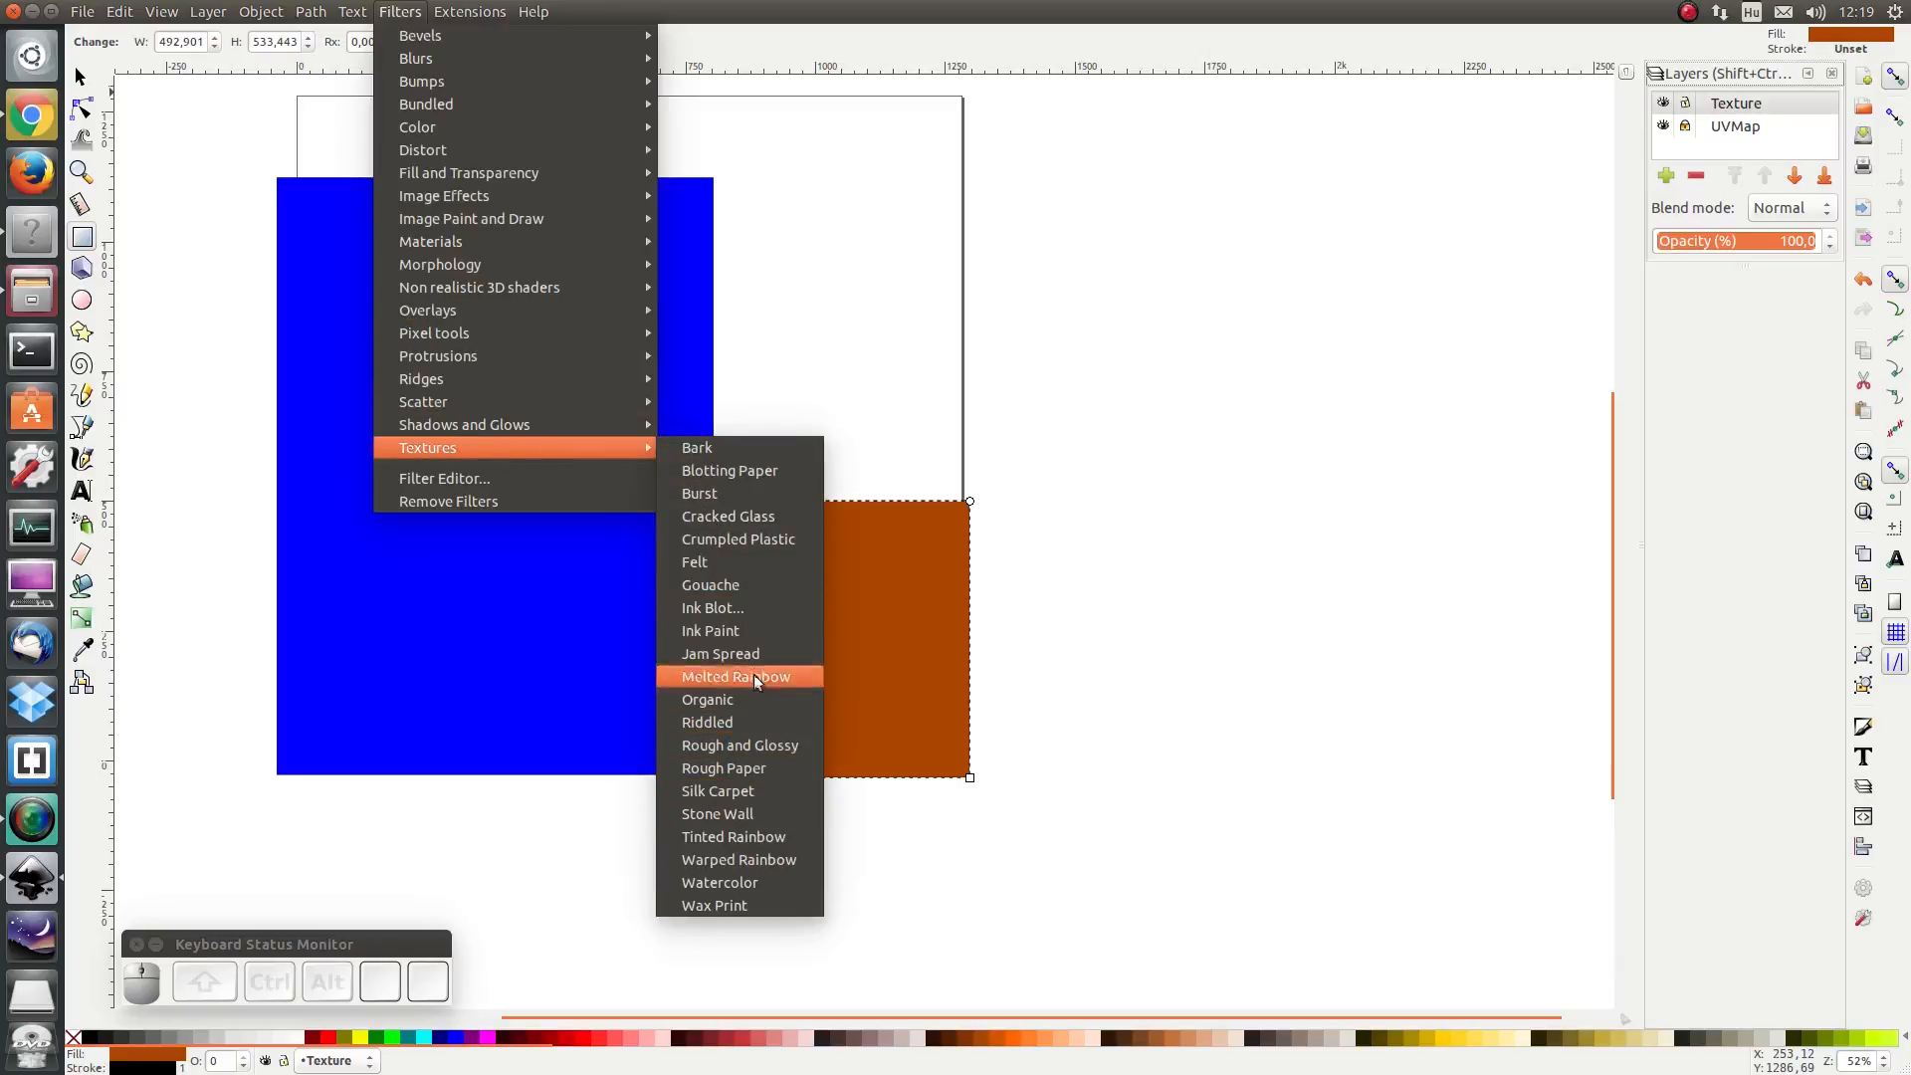
click(745, 771)
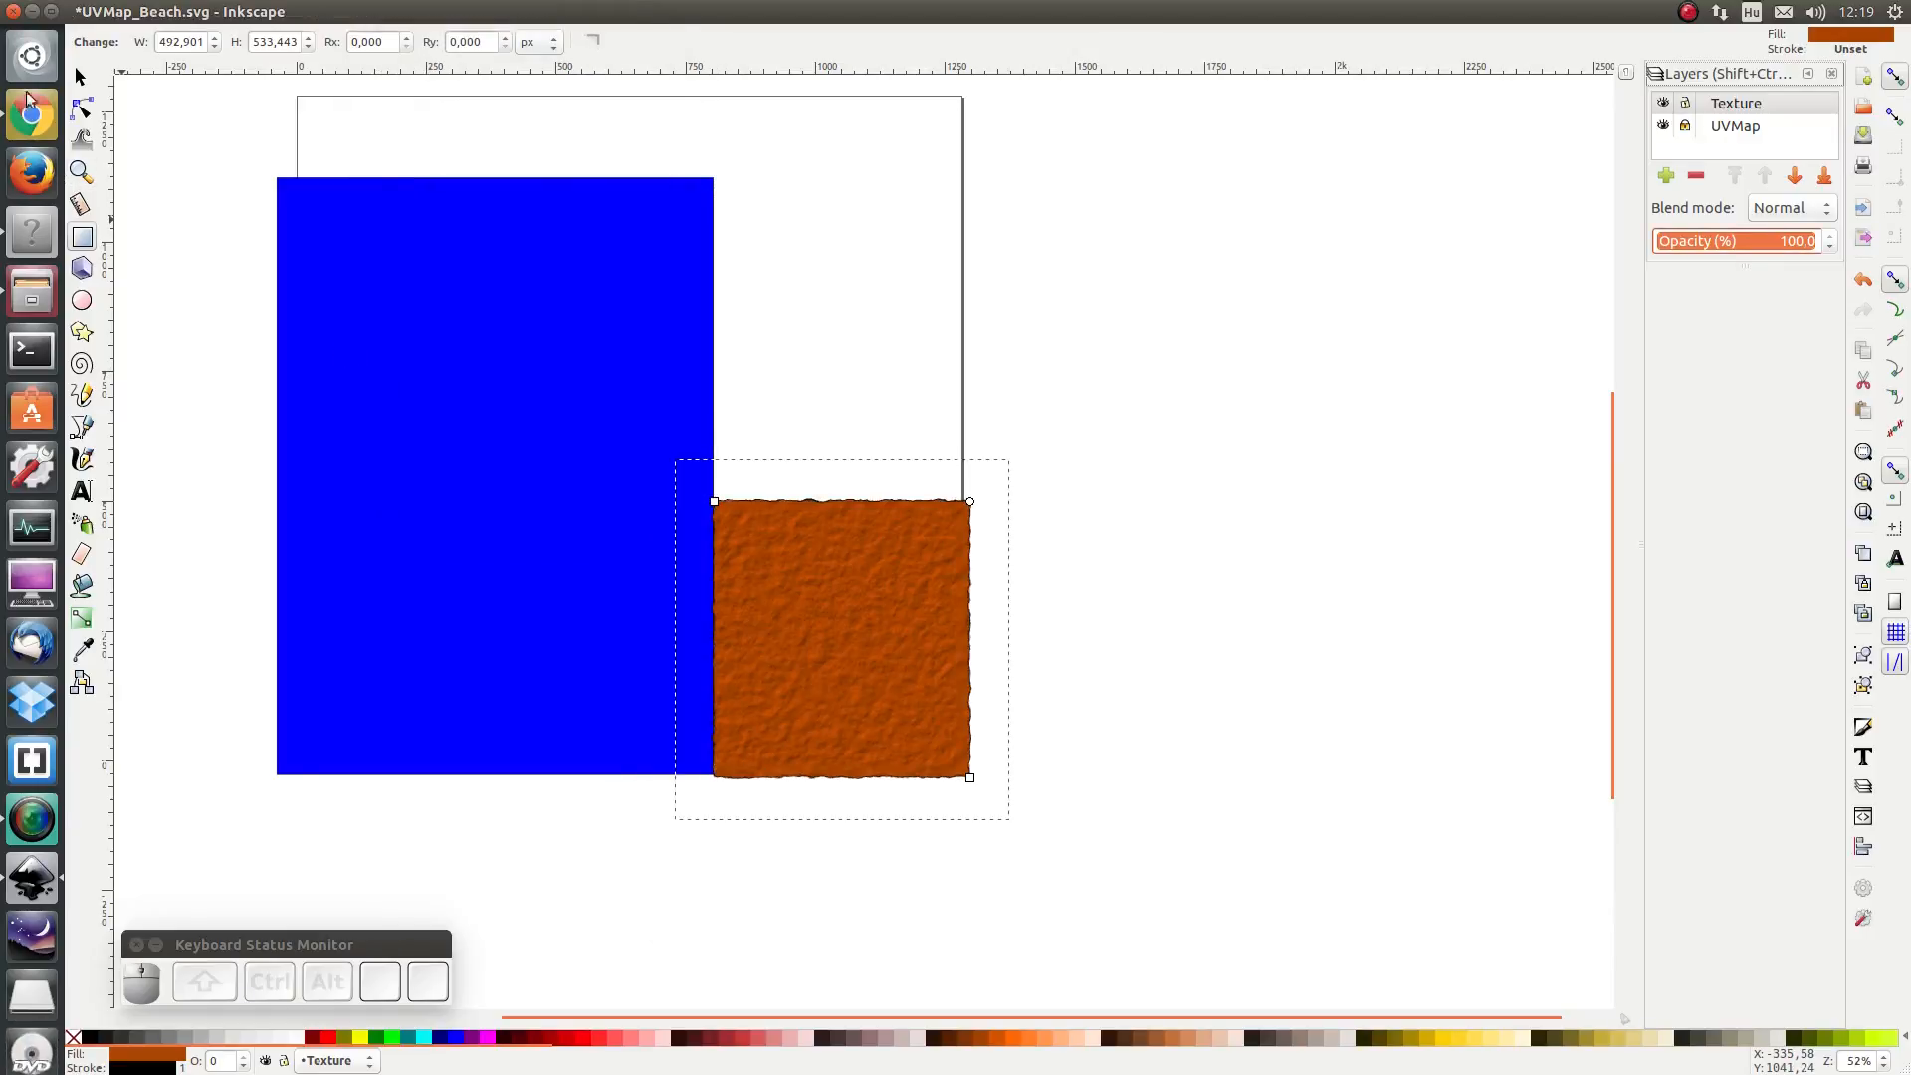
- Select the blue rectangle and apply the Shaken Liquid overlay filter to it
click(88, 82)
click(459, 360)
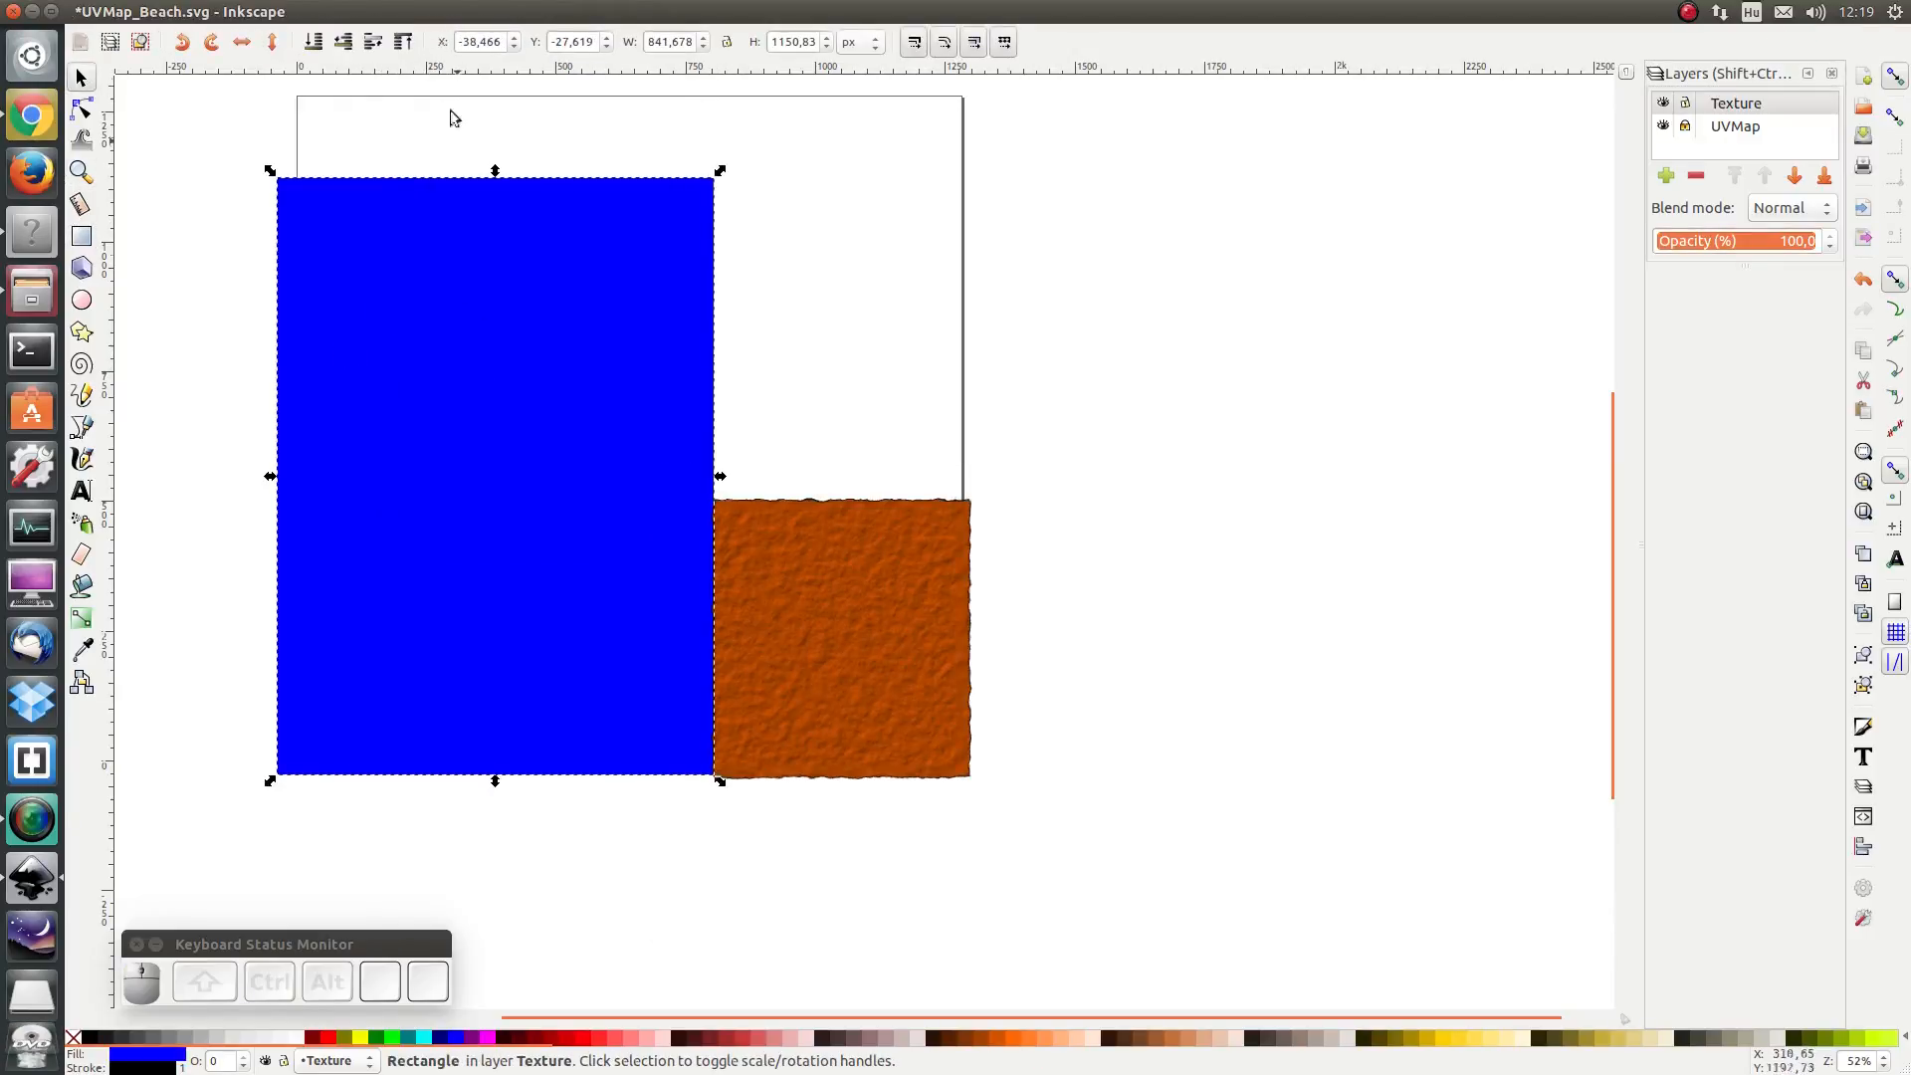
click(402, 12)
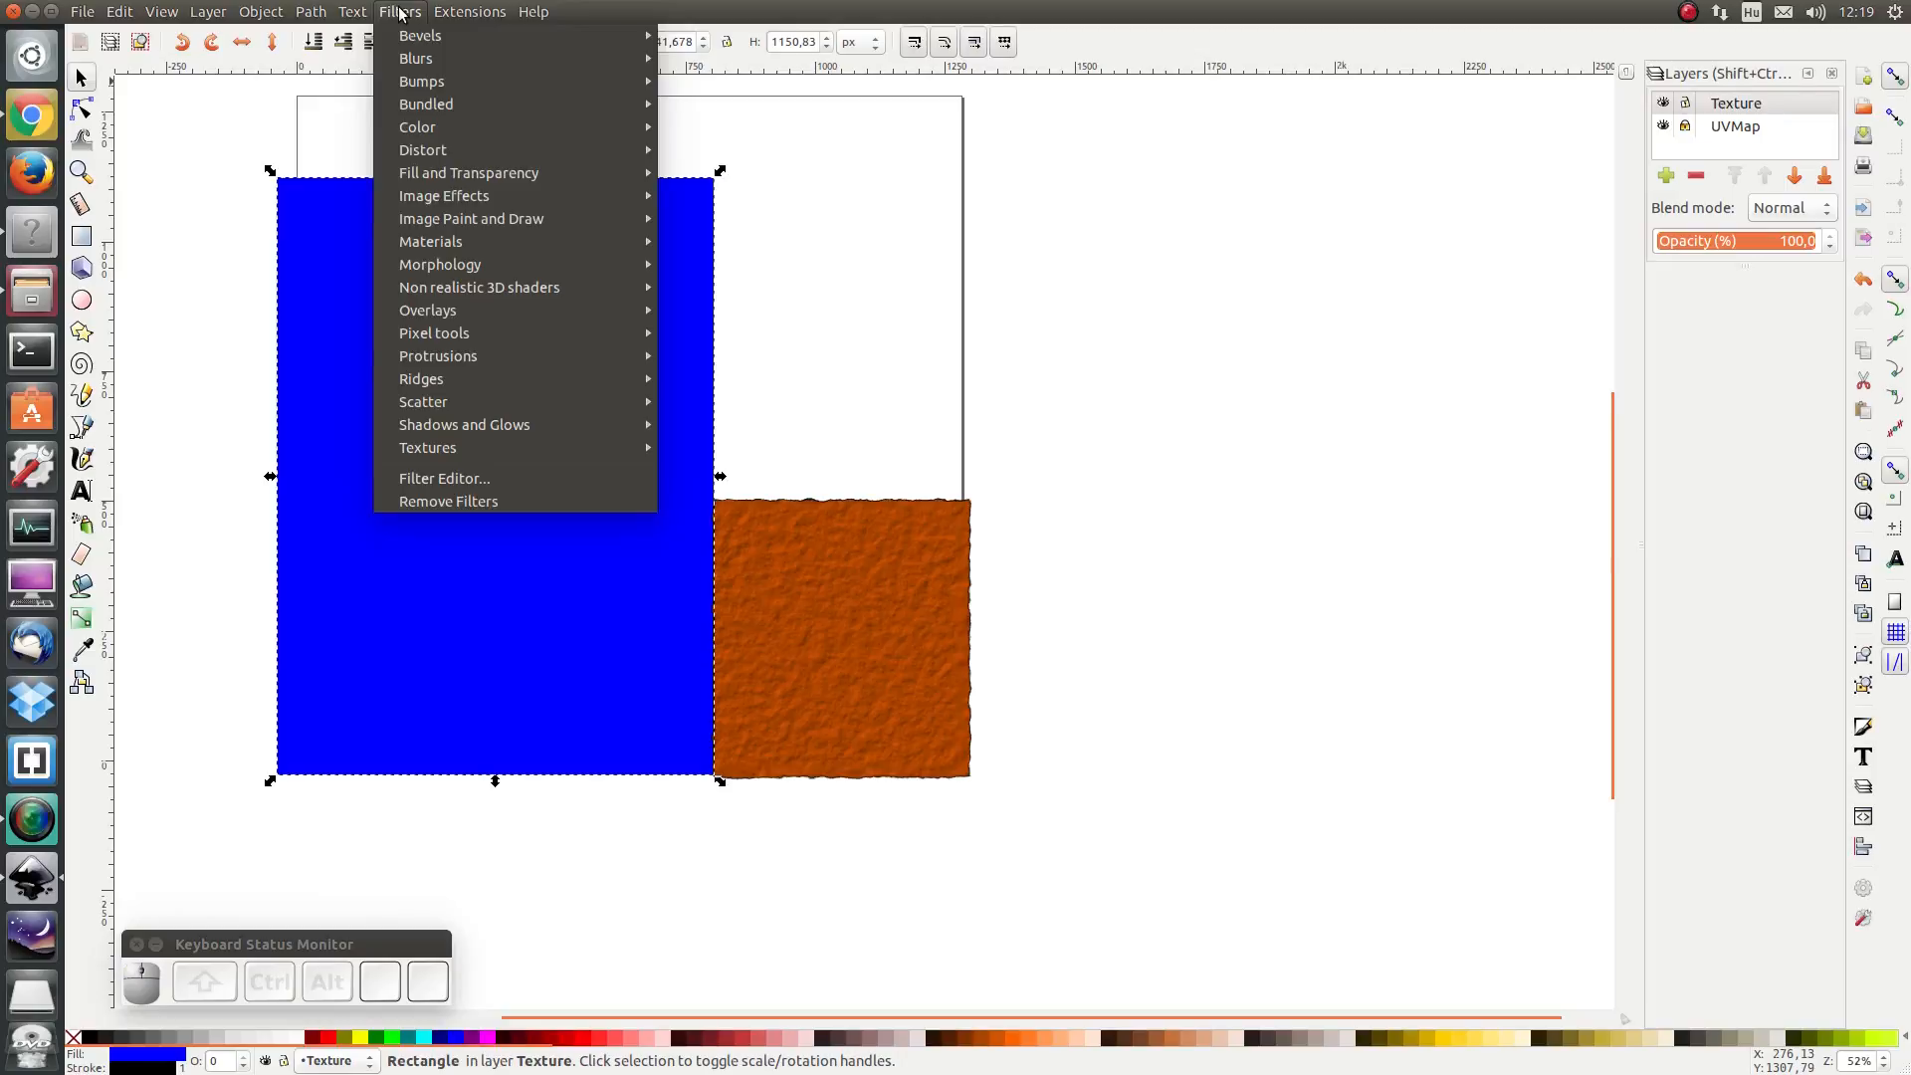
mouse_move(487, 309)
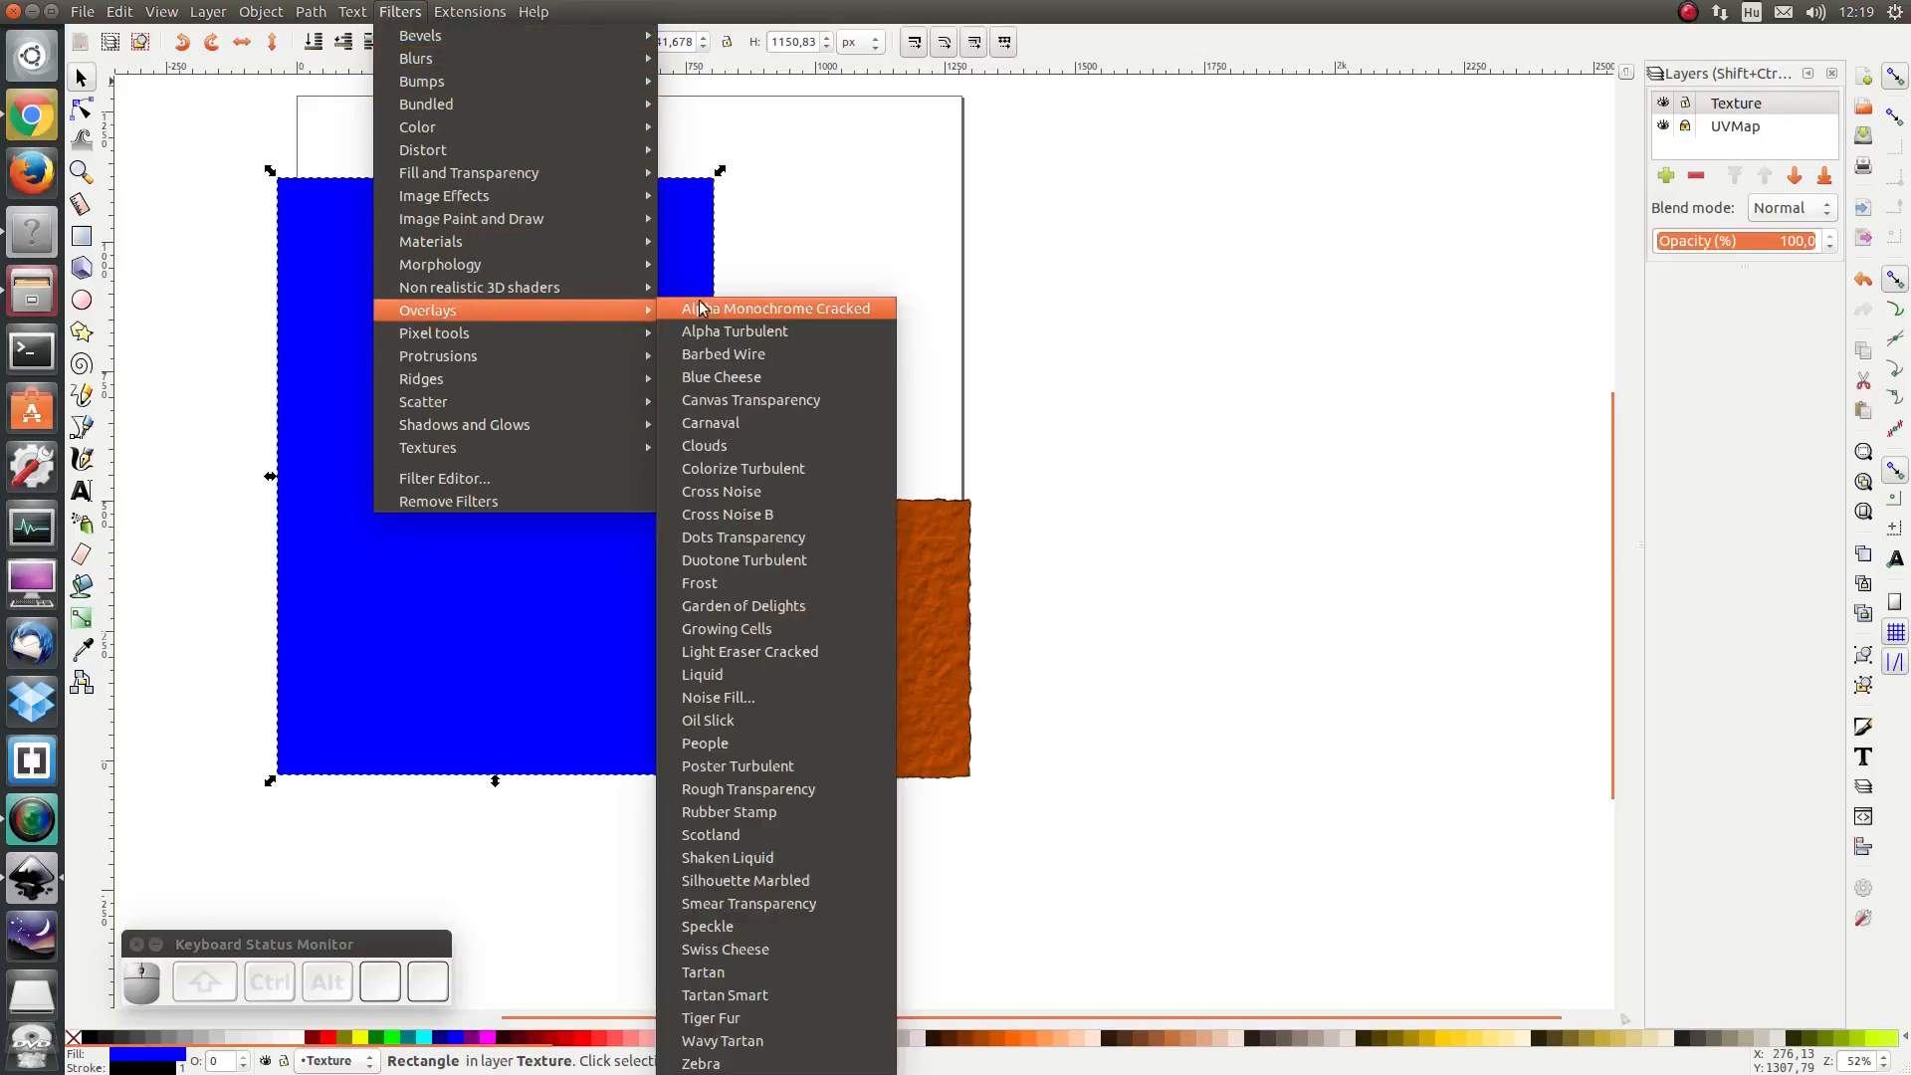
click(763, 857)
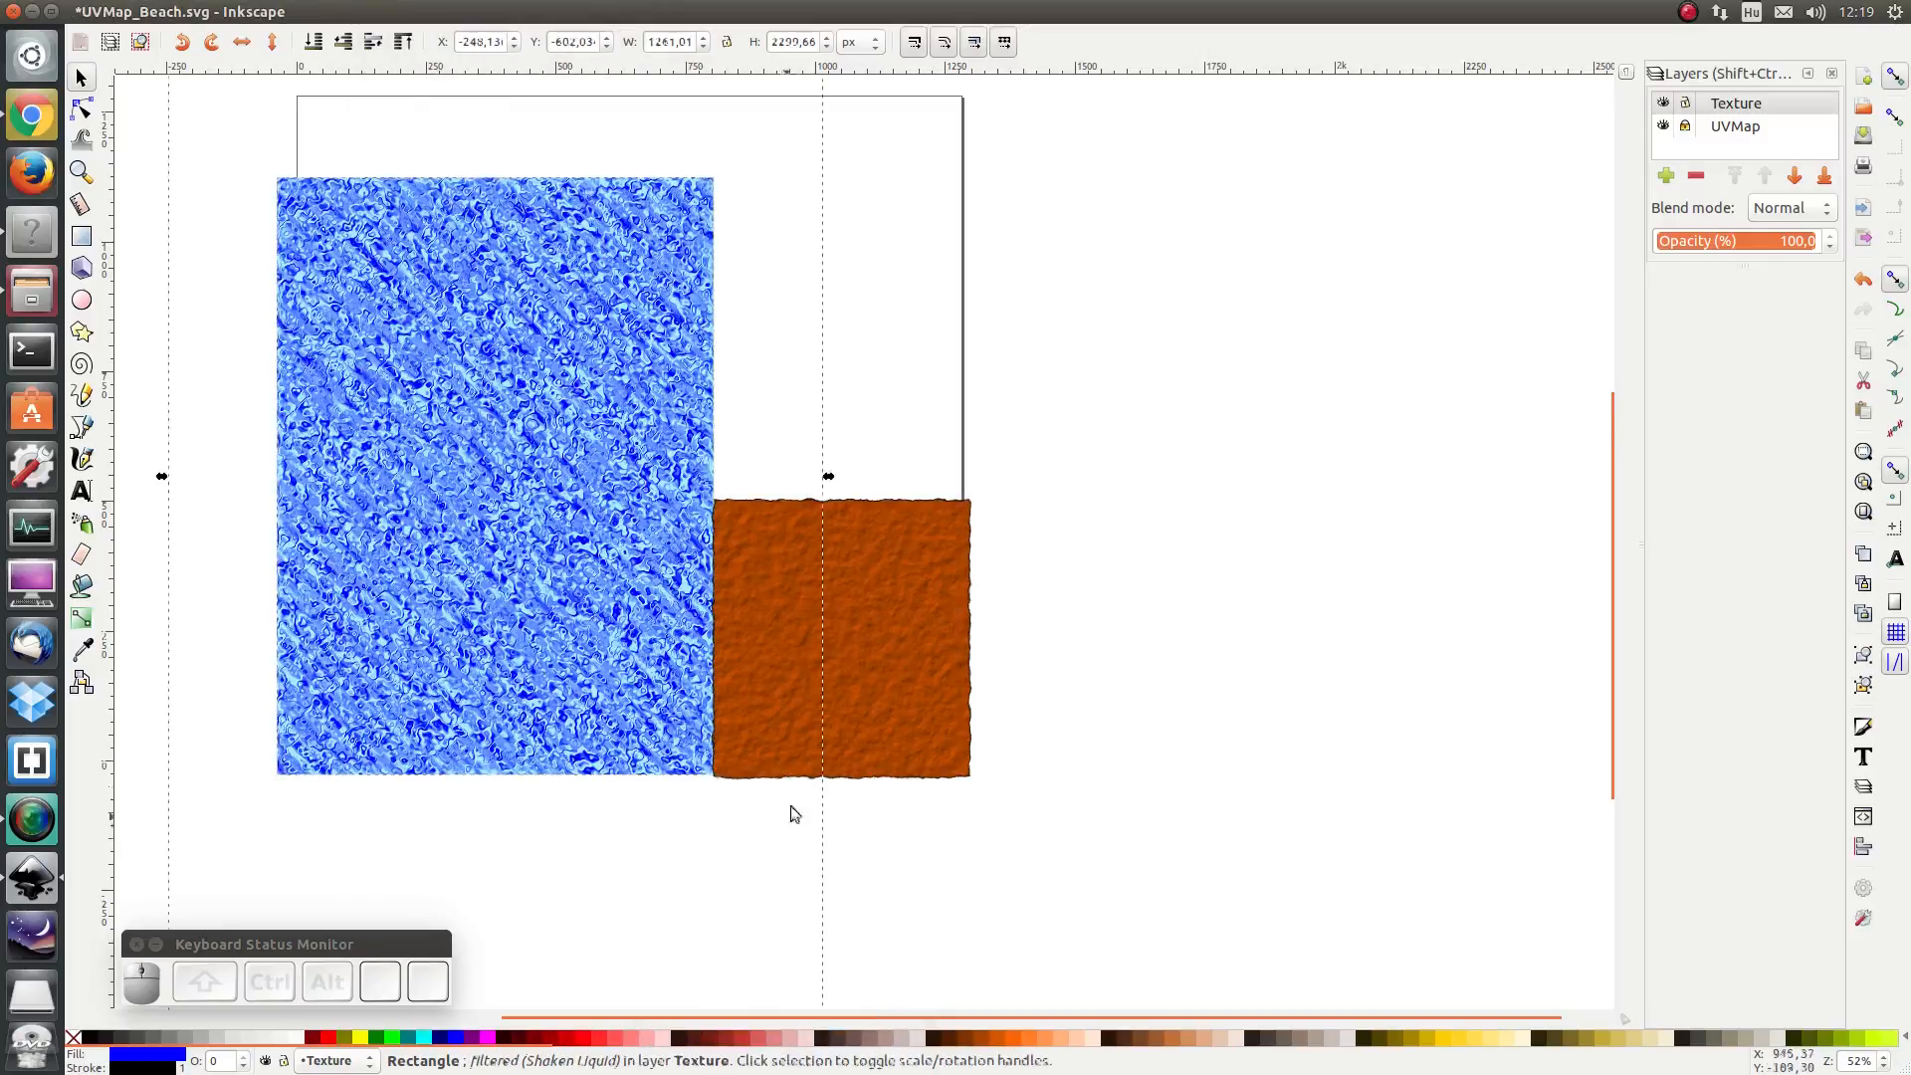
- Save the document and export the page as a 1280 by 1280 px PNG, replacing the existing UVMap_Beach.png
click(142, 132)
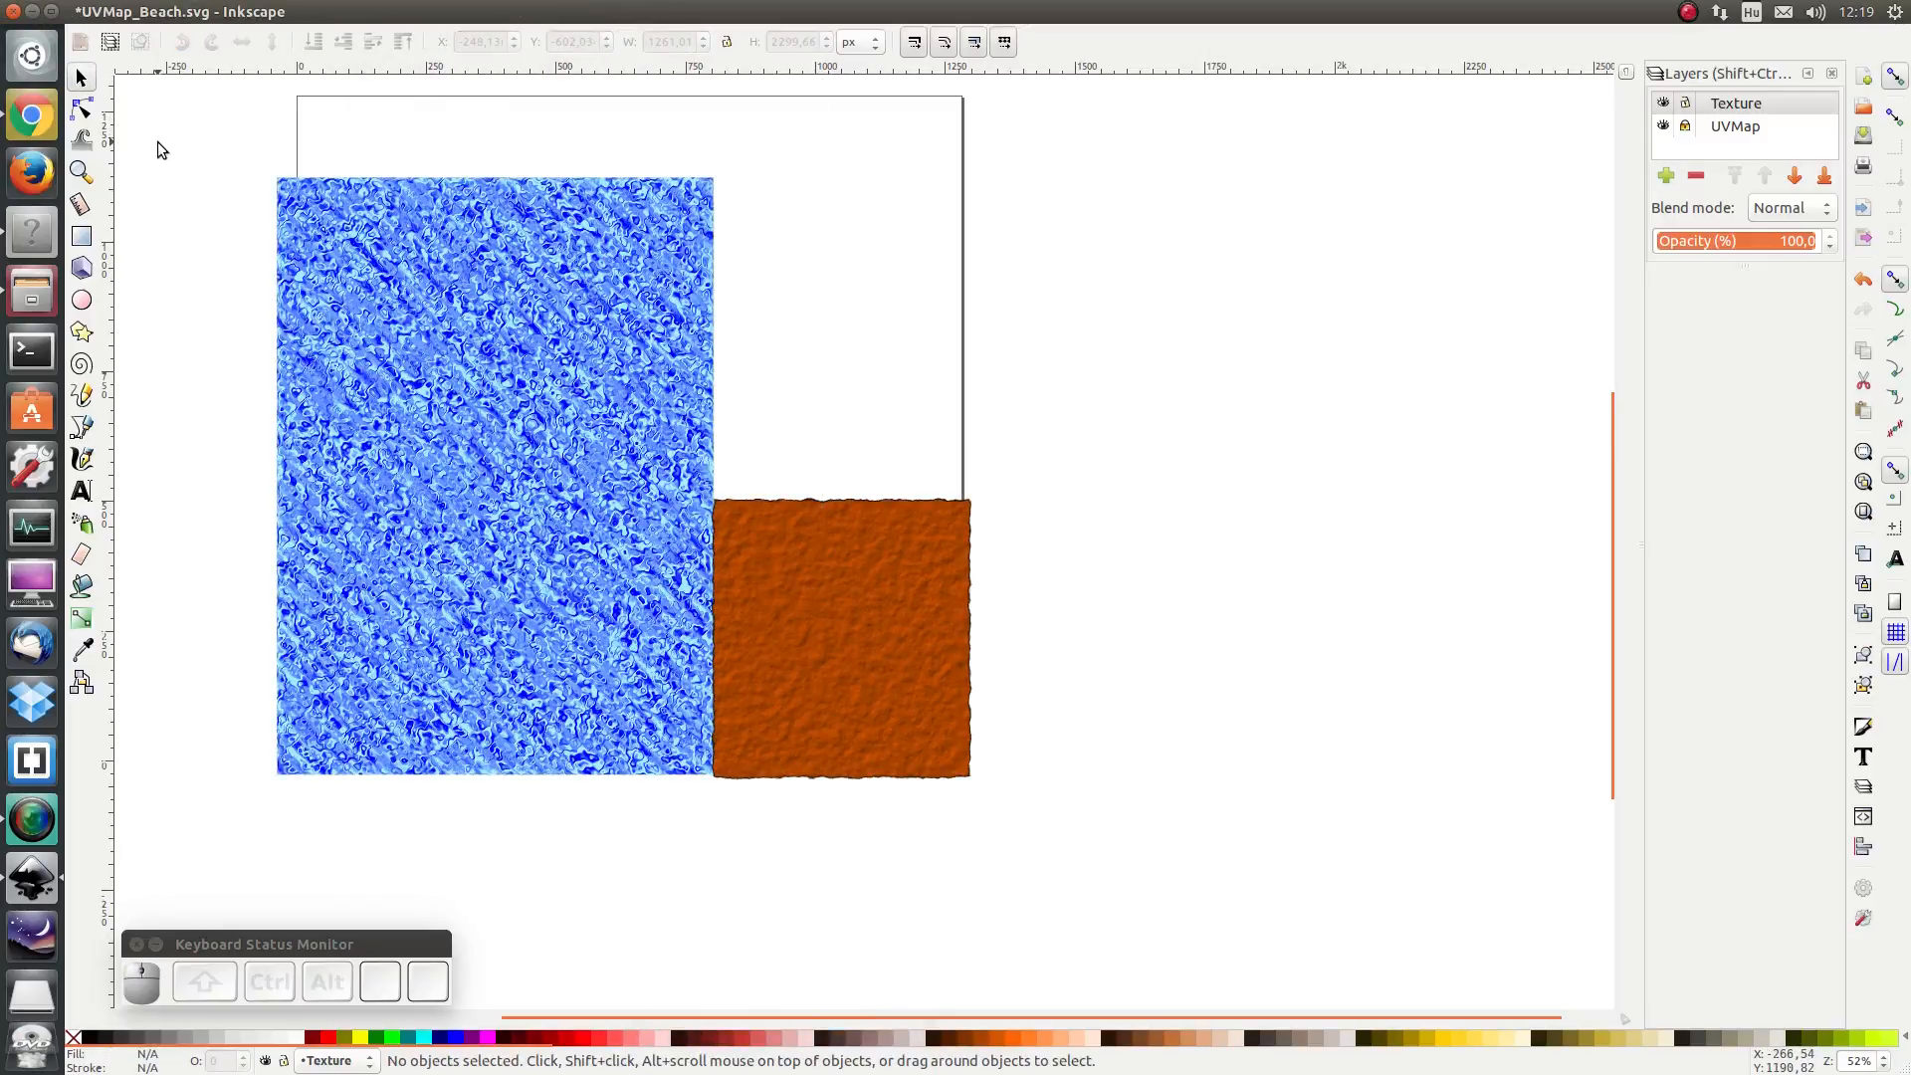
key(ctrl+s)
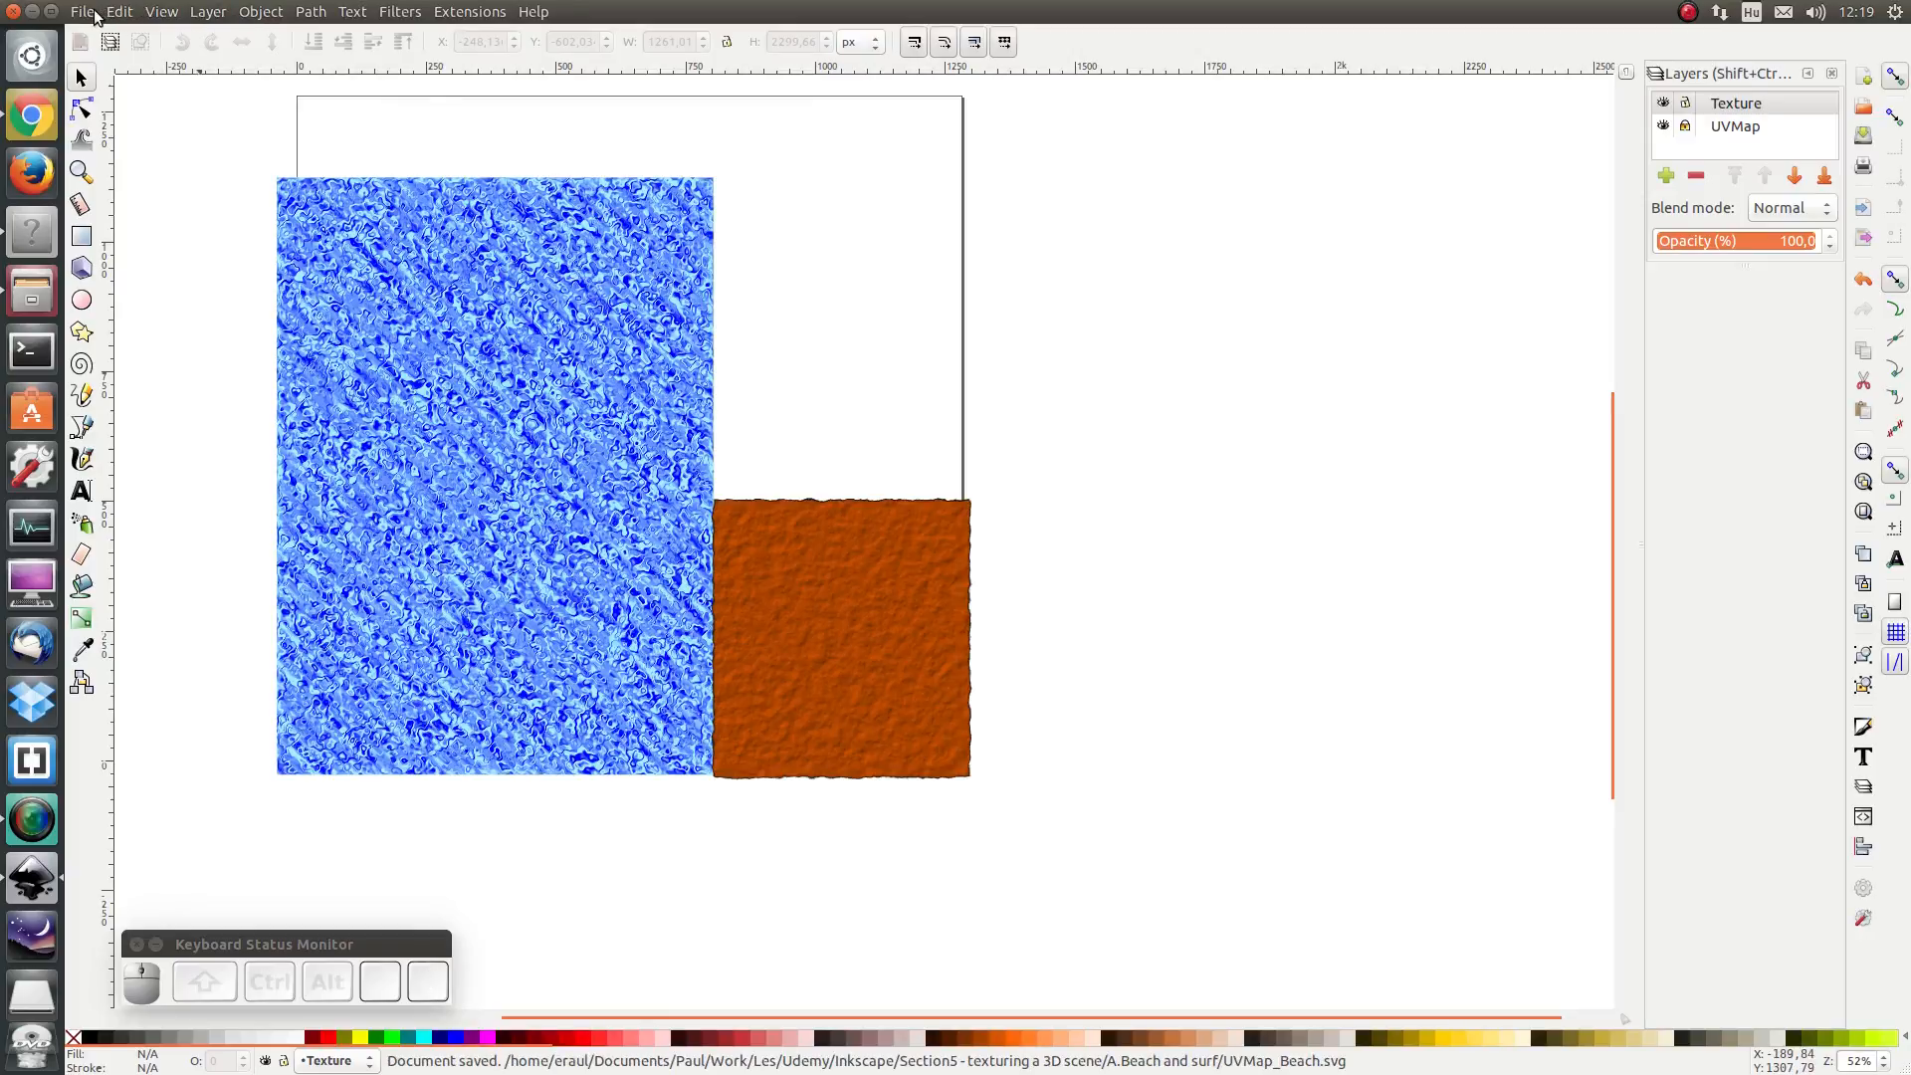
click(95, 14)
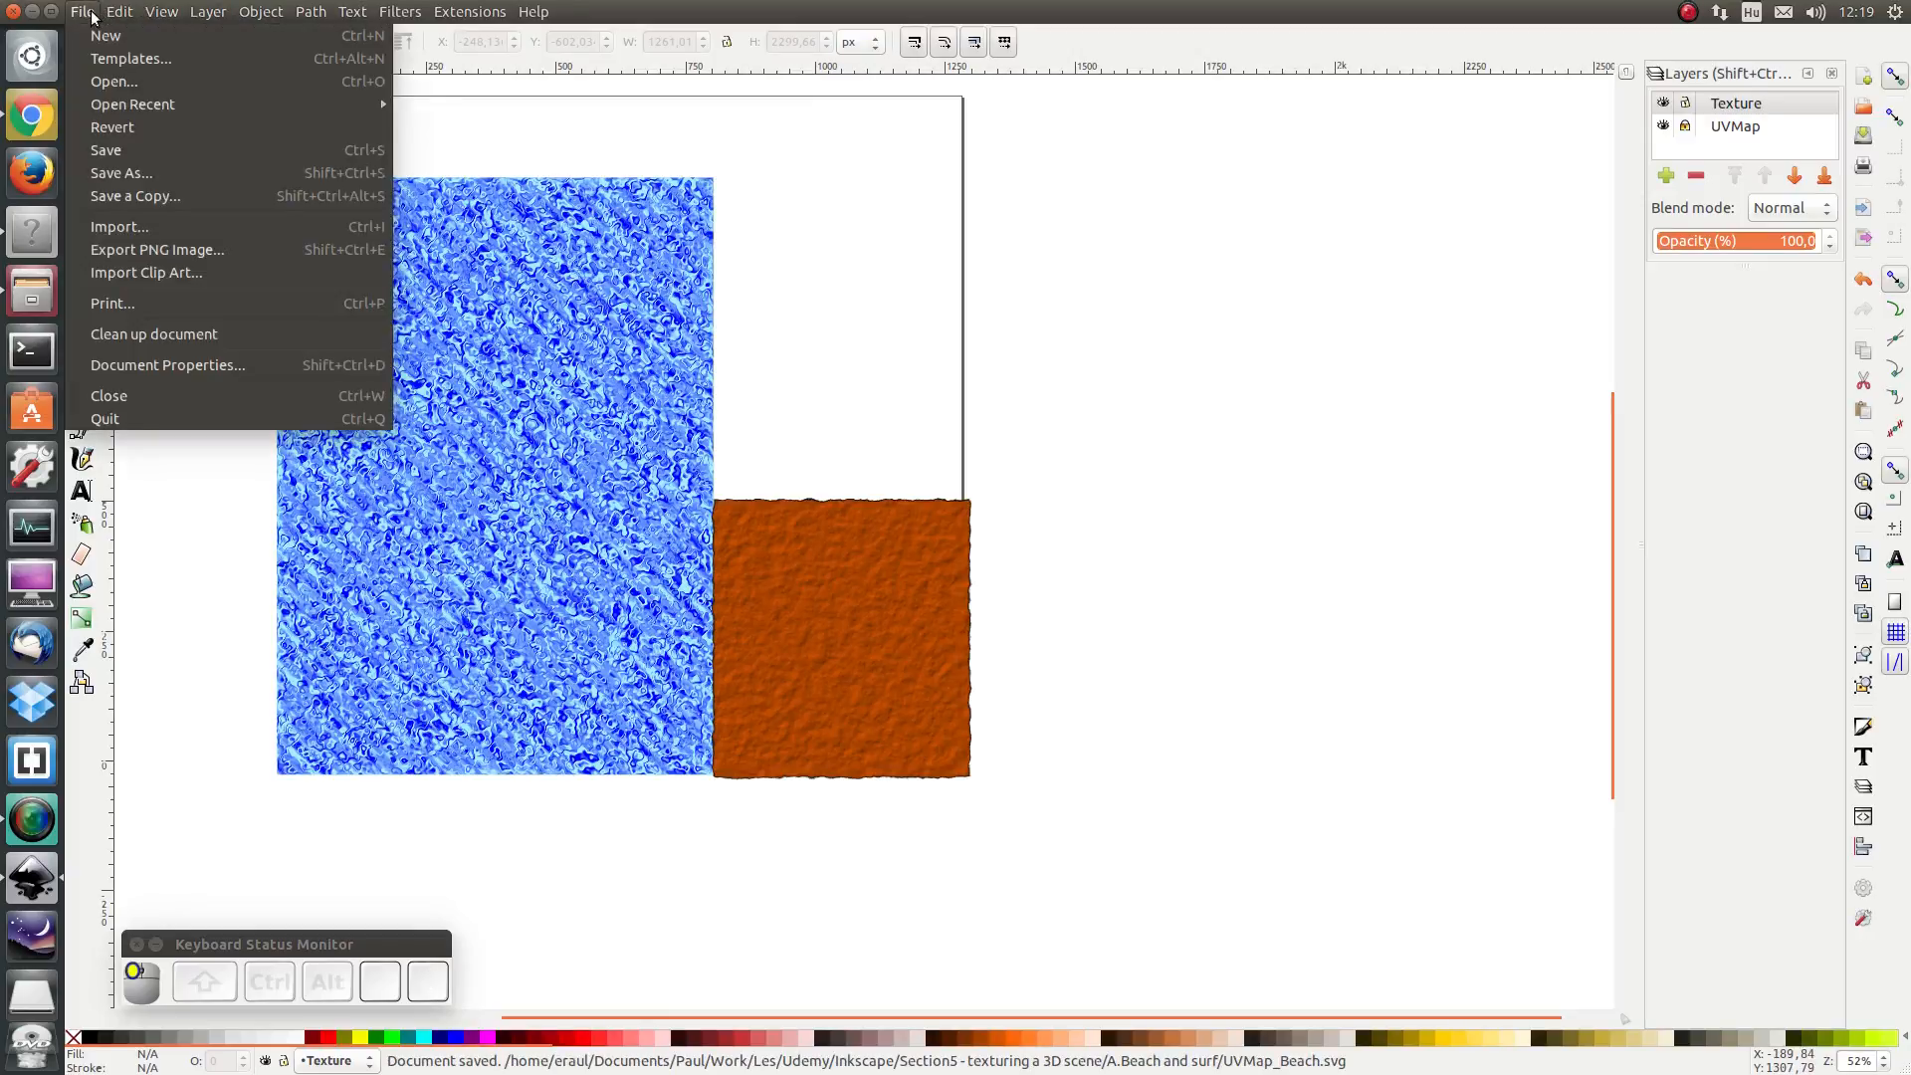
click(136, 249)
click(1563, 132)
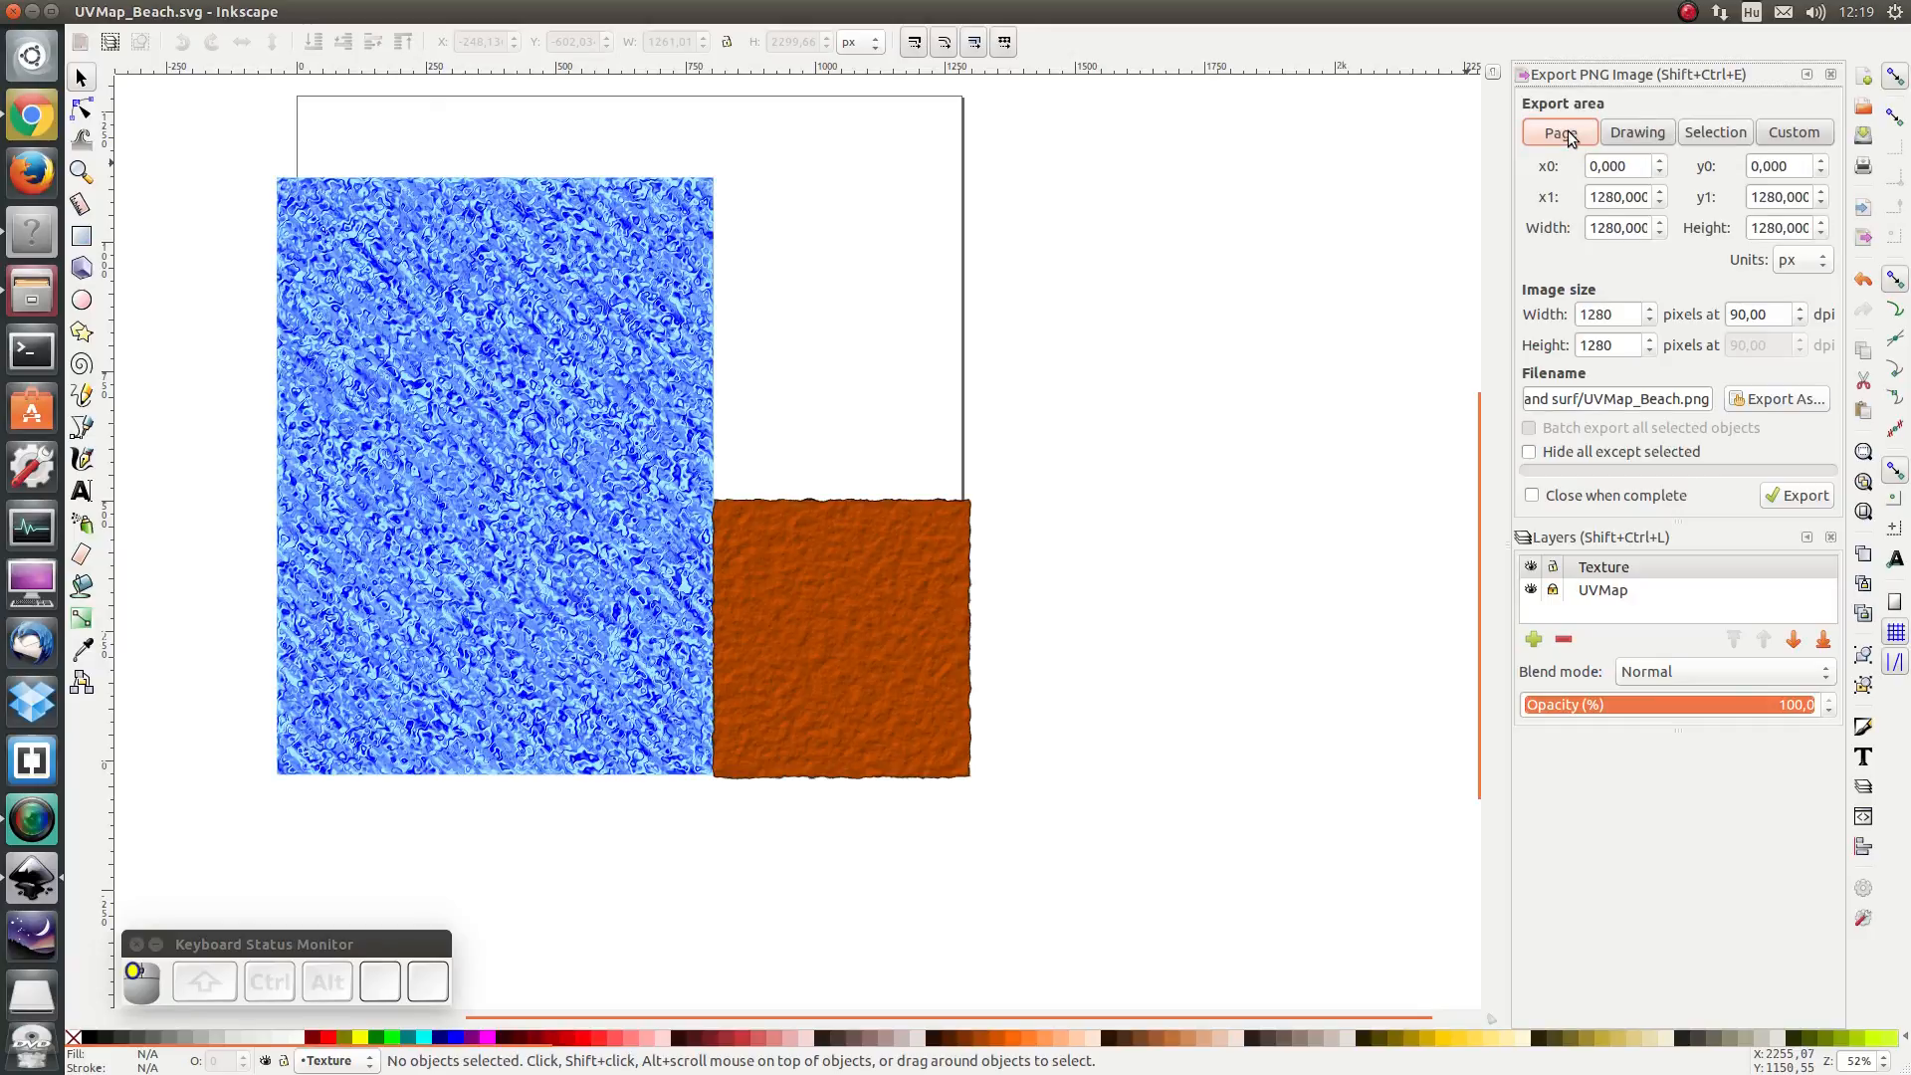
click(1798, 498)
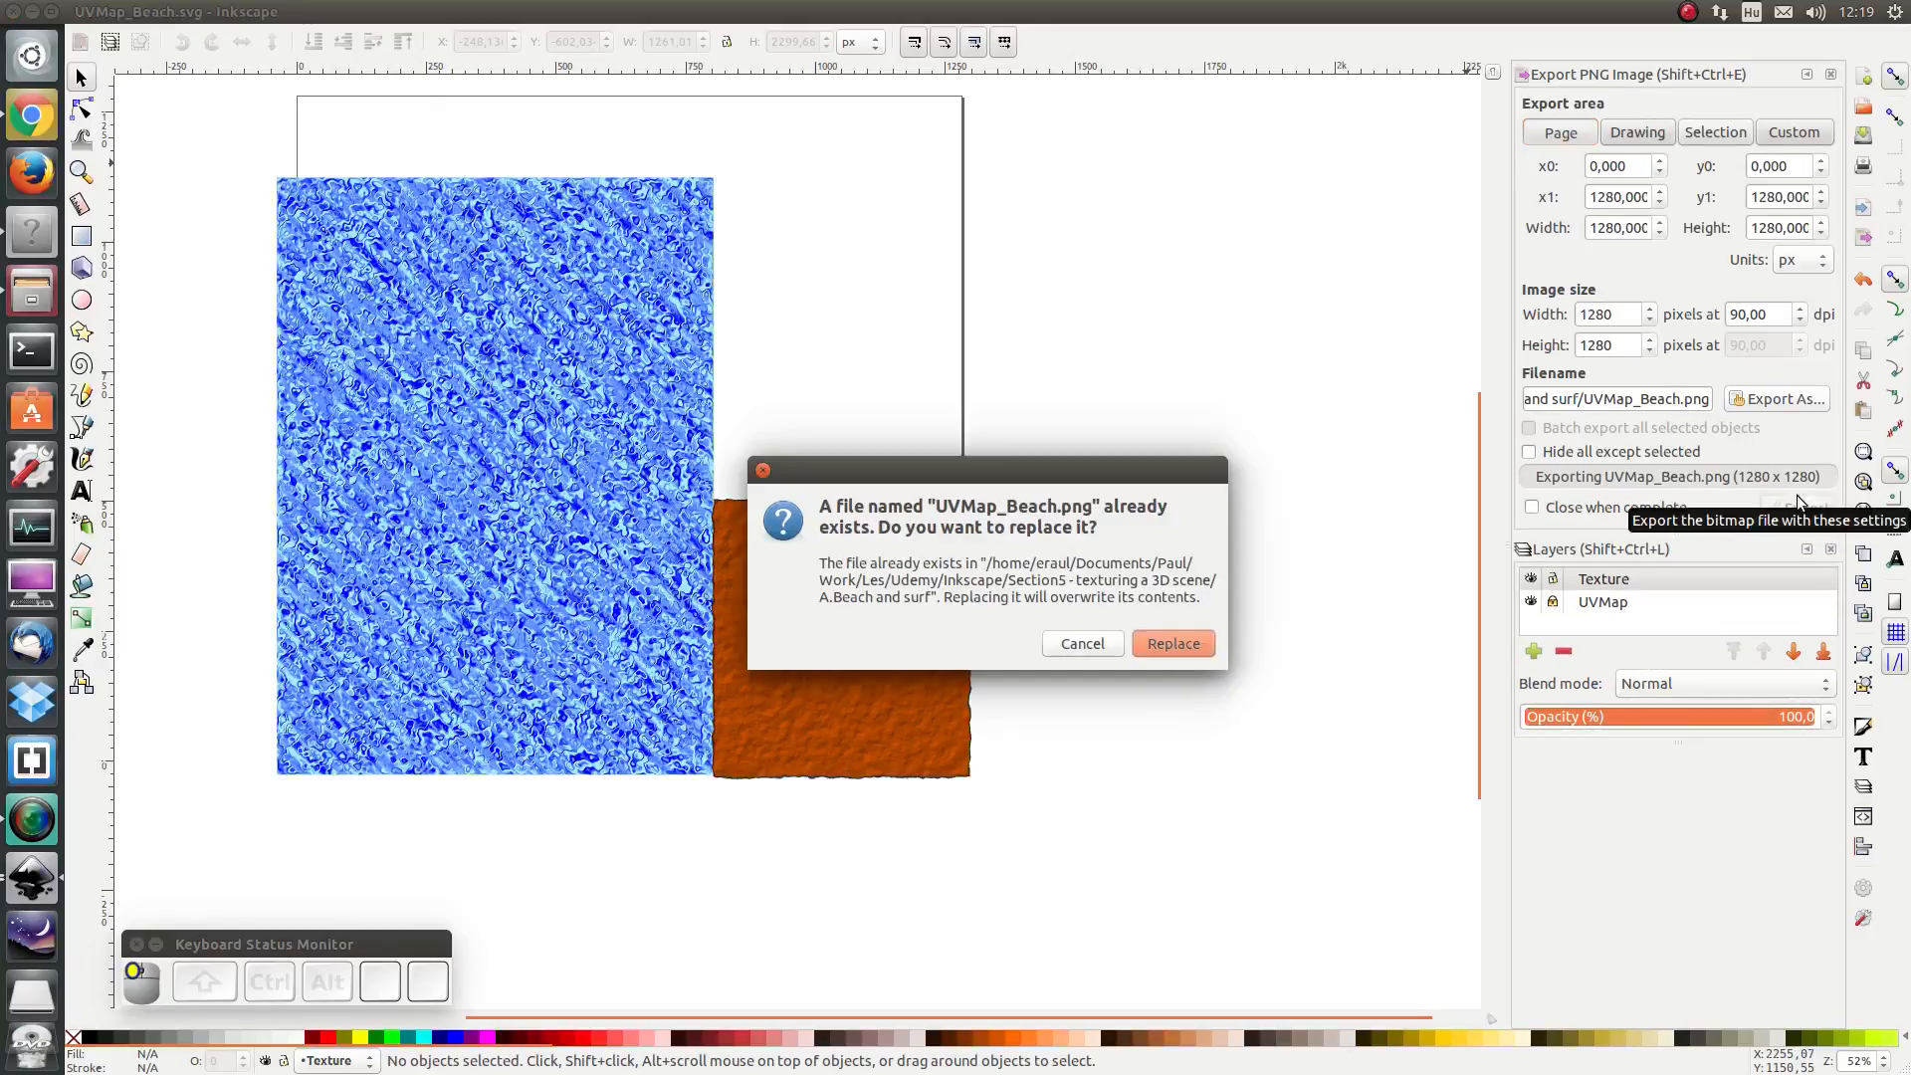
click(1172, 644)
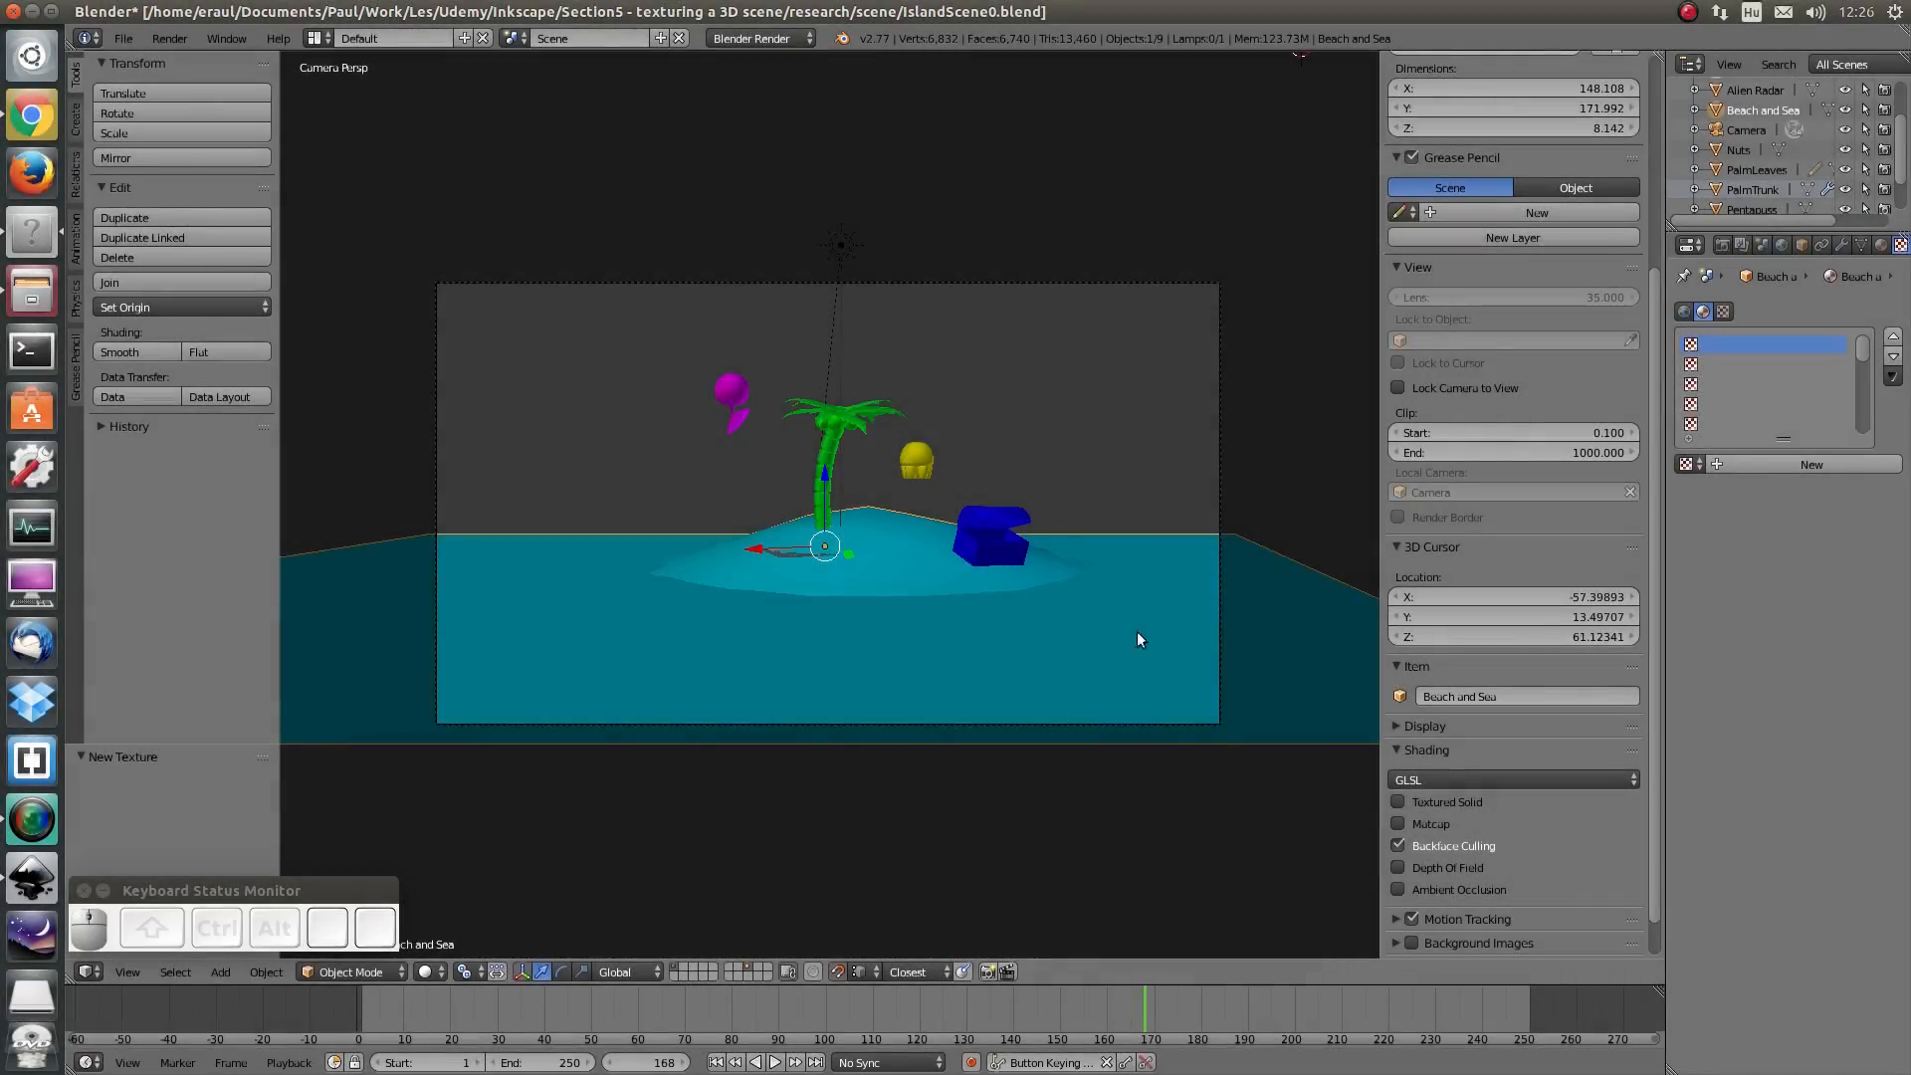
- Switch to Blender and set the viewport shading to Texture
click(426, 973)
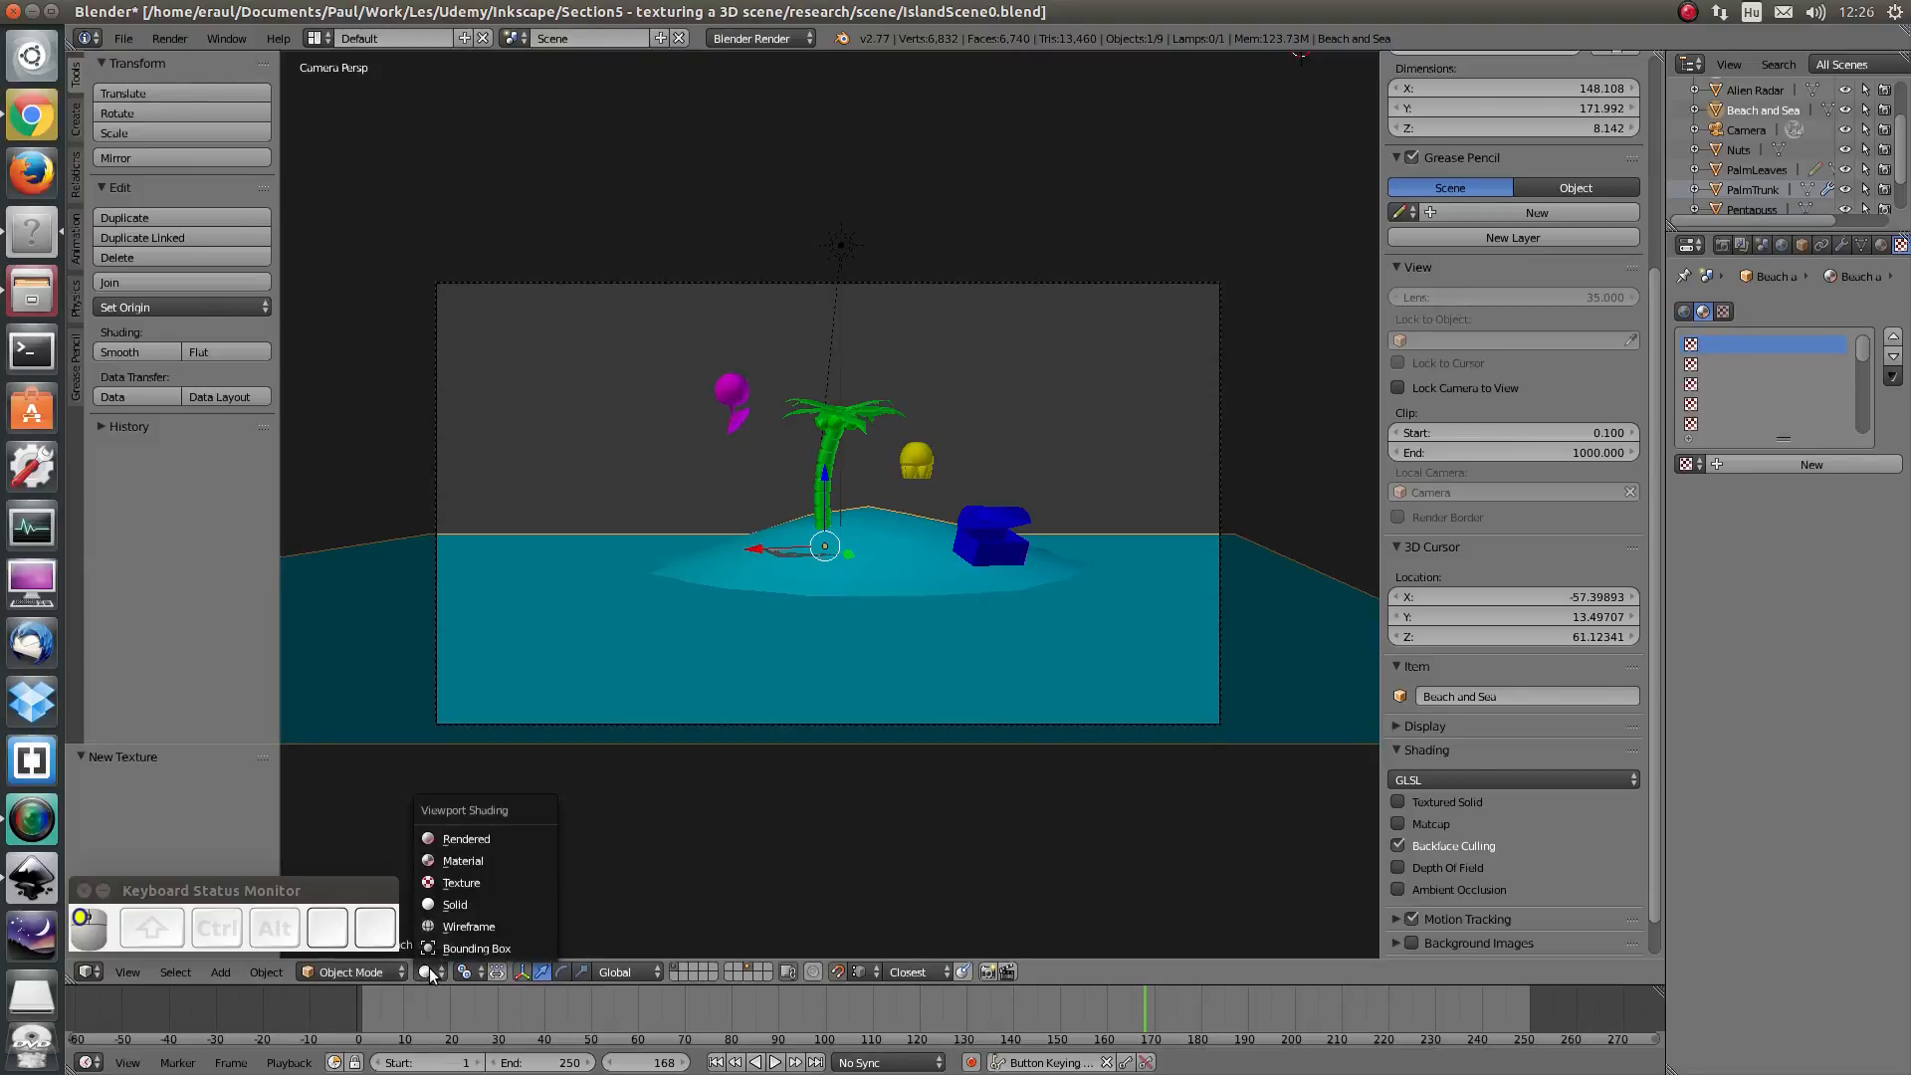
click(449, 886)
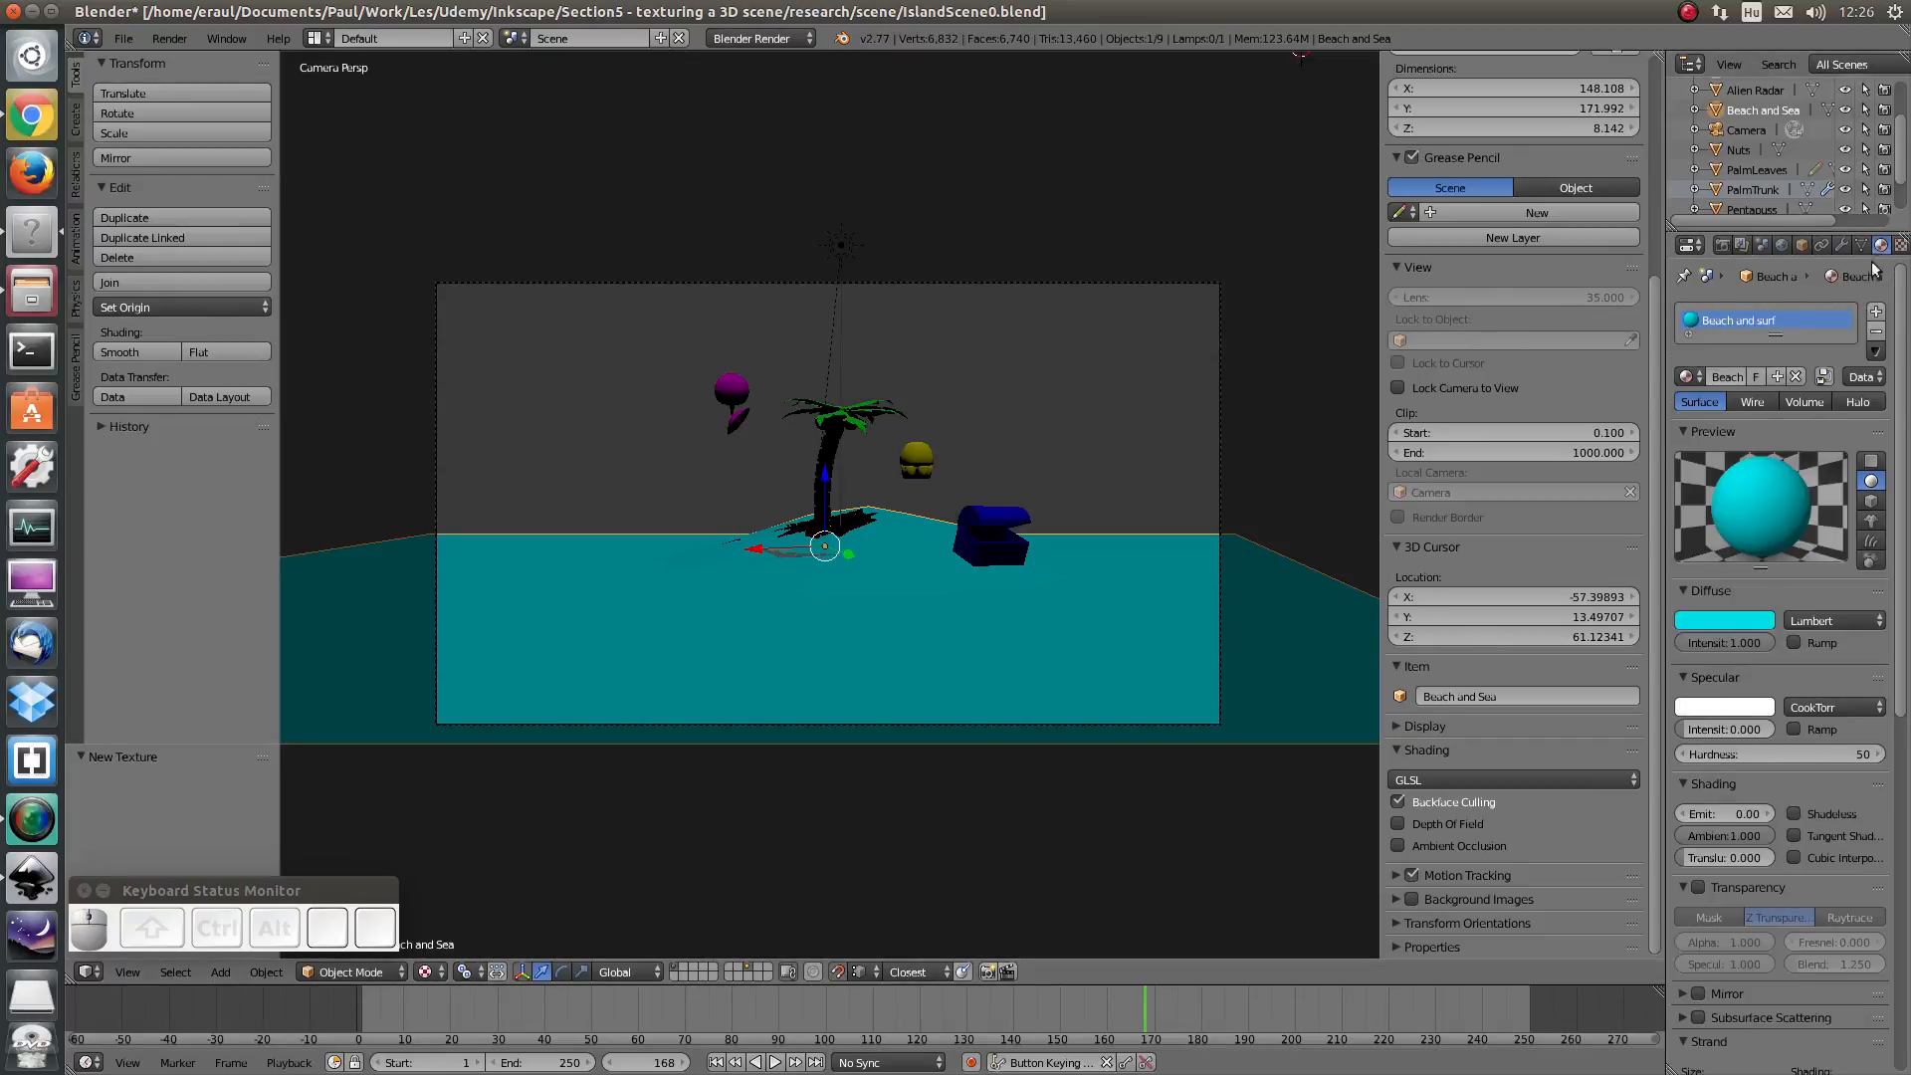
- Add a new texture to the Beach and Sea object and name it Beach and Surf
click(1900, 244)
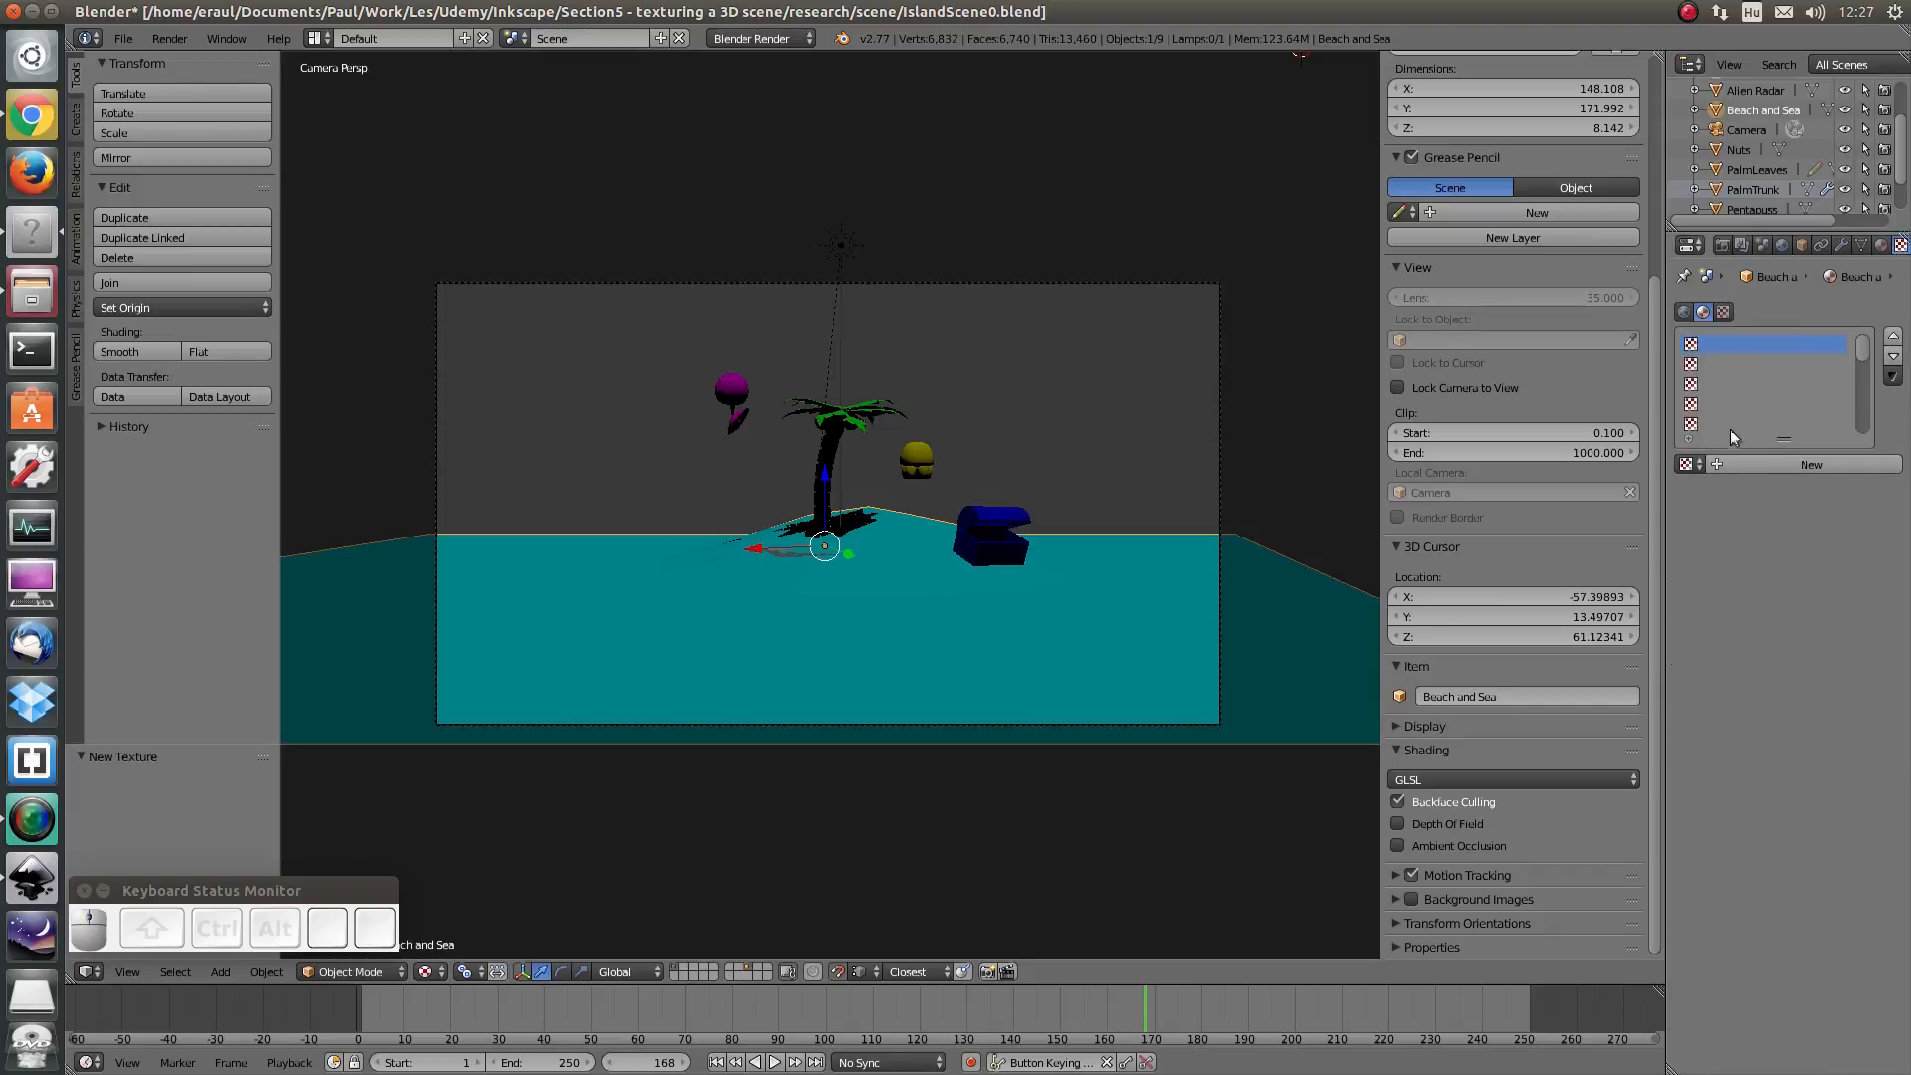
click(1722, 462)
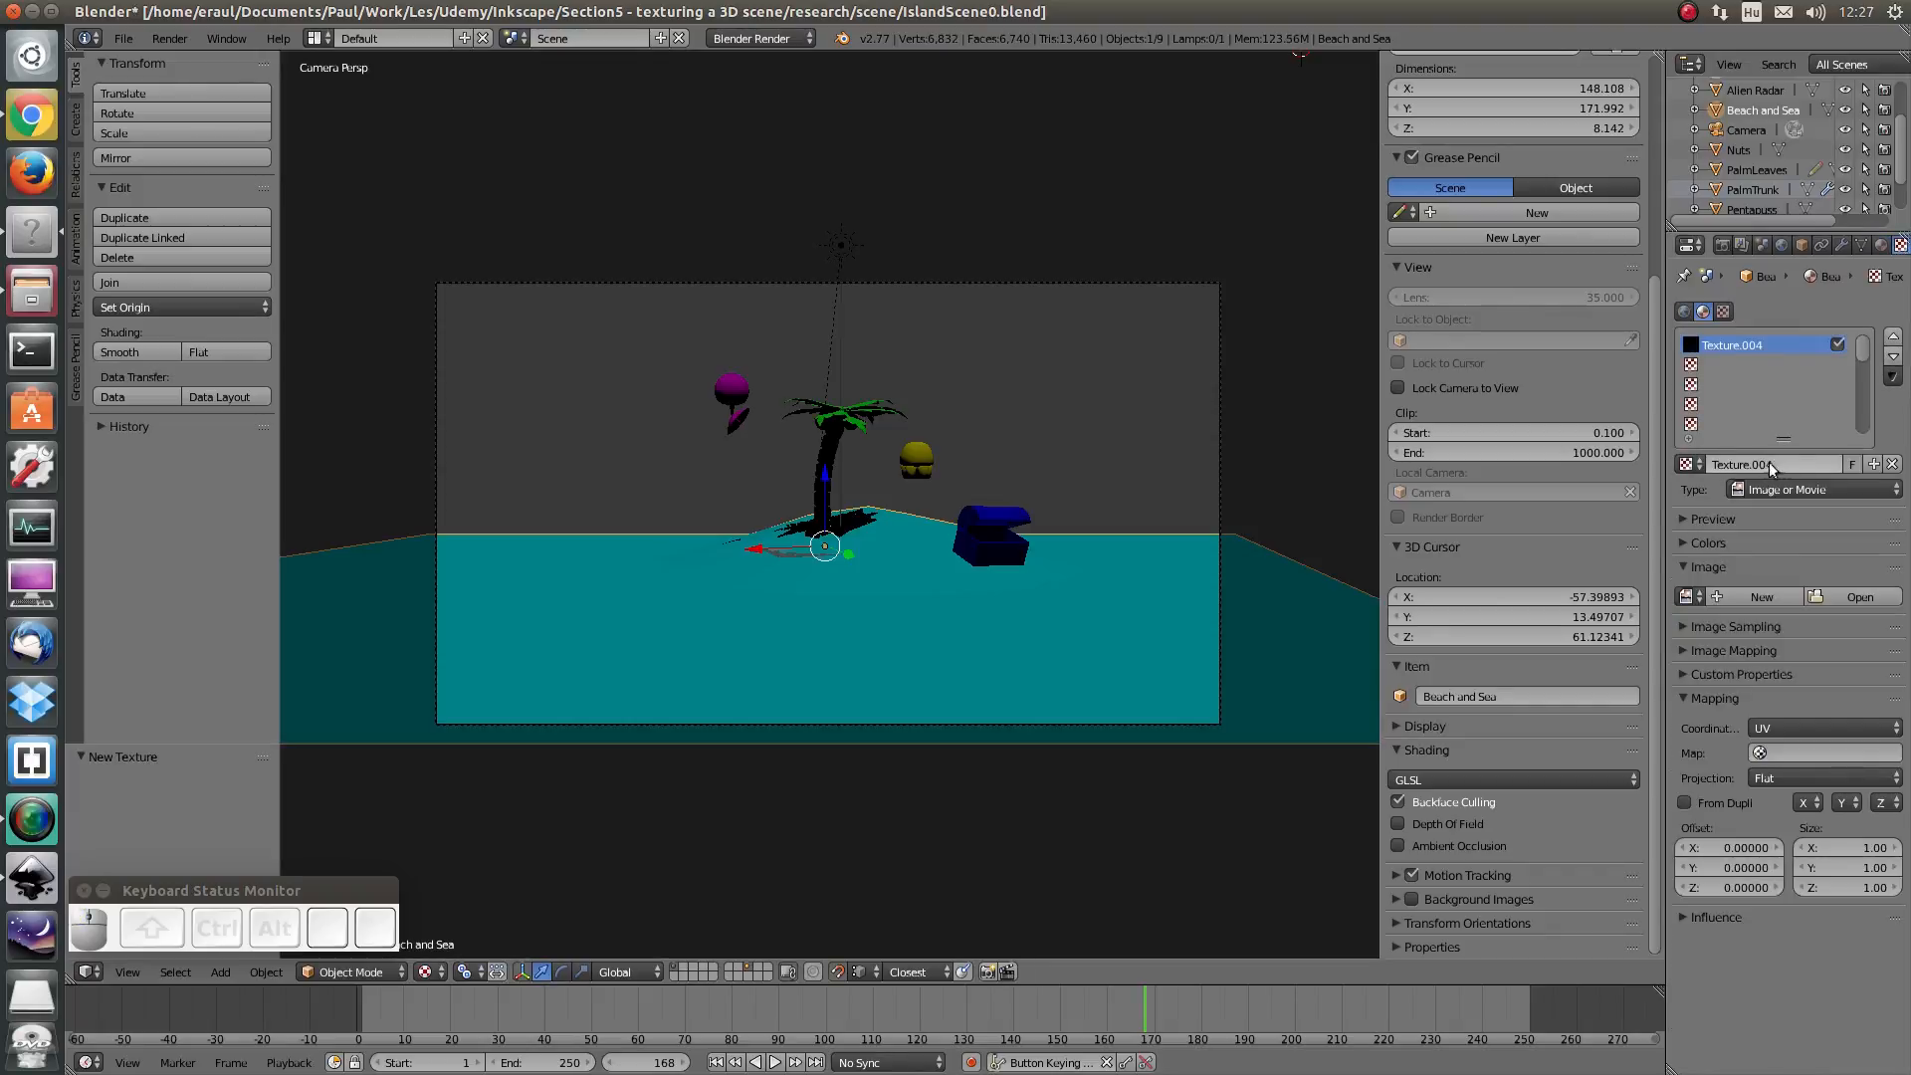
text(B)
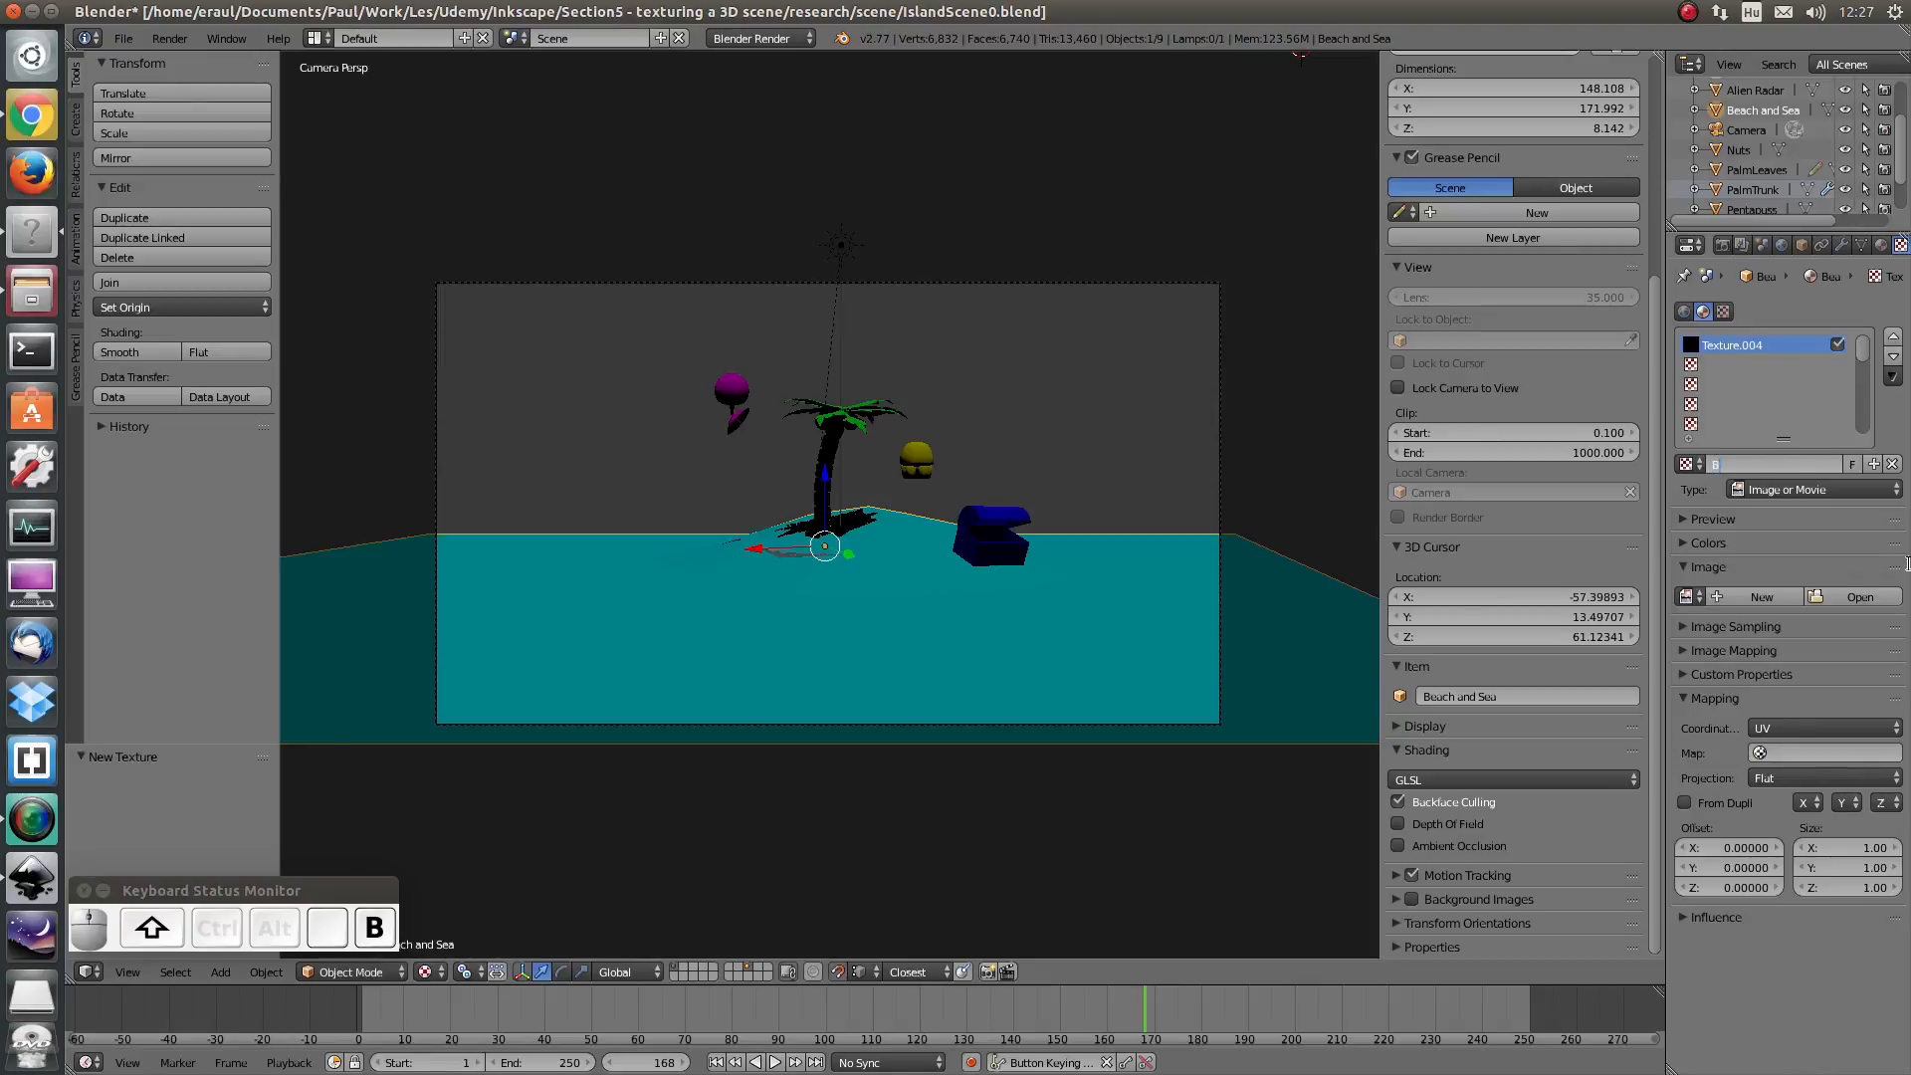
text(each and Surf)
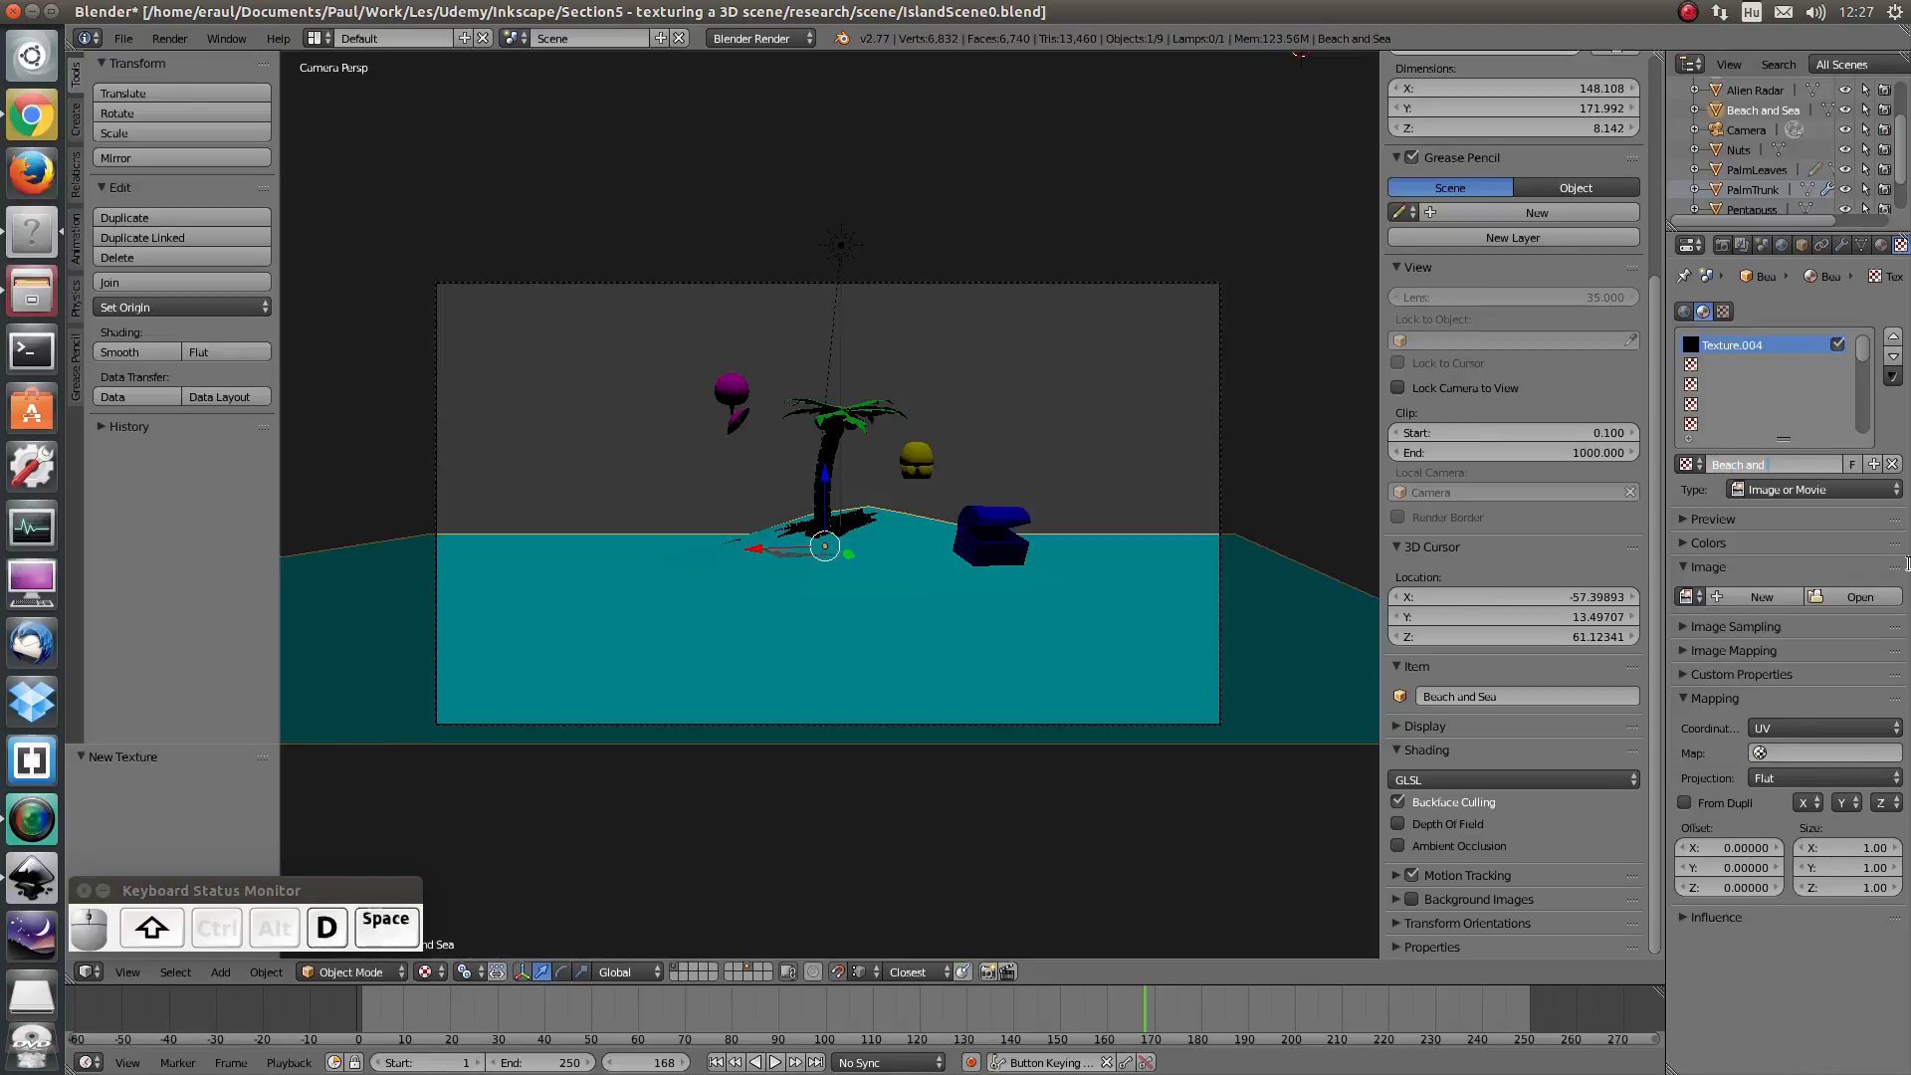
key(Return)
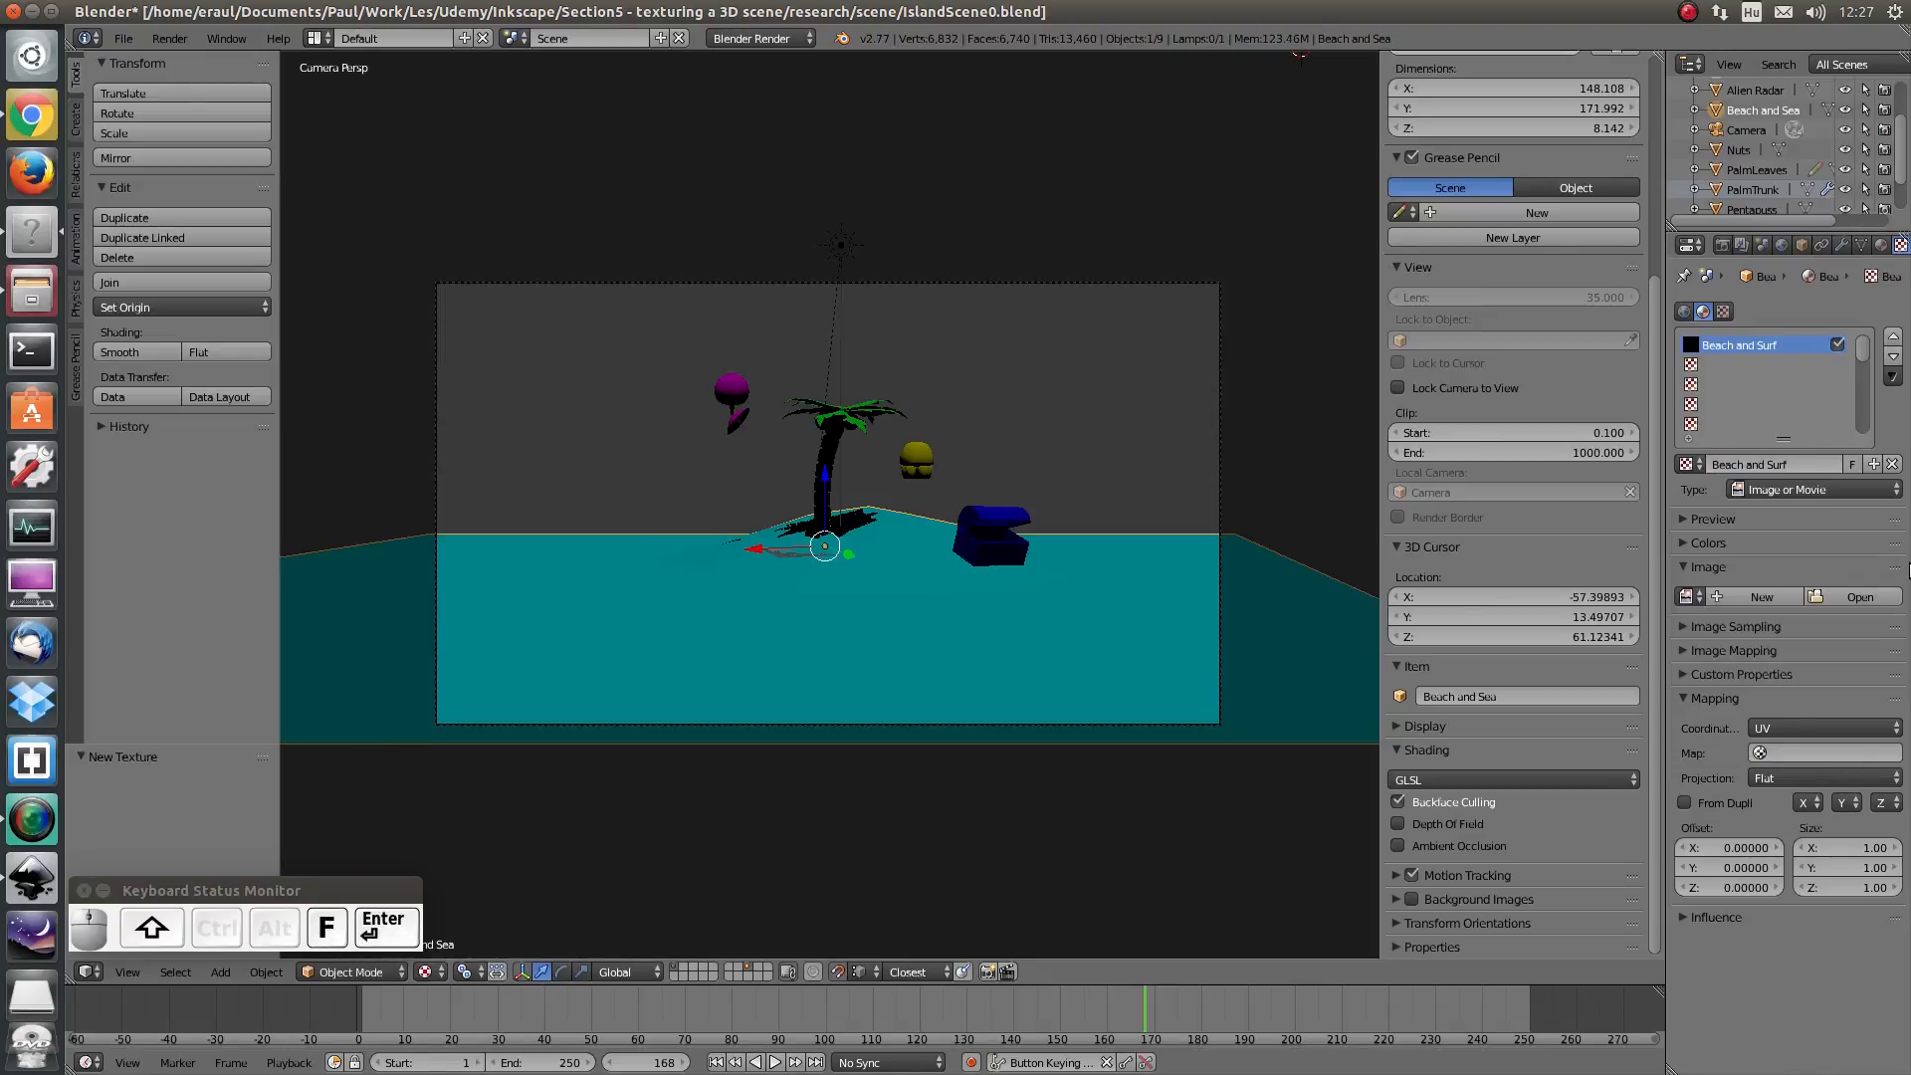
- Open UVMap_Beach.png from the A.Beach and surf folder as the texture's image
click(1842, 593)
click(525, 140)
click(478, 177)
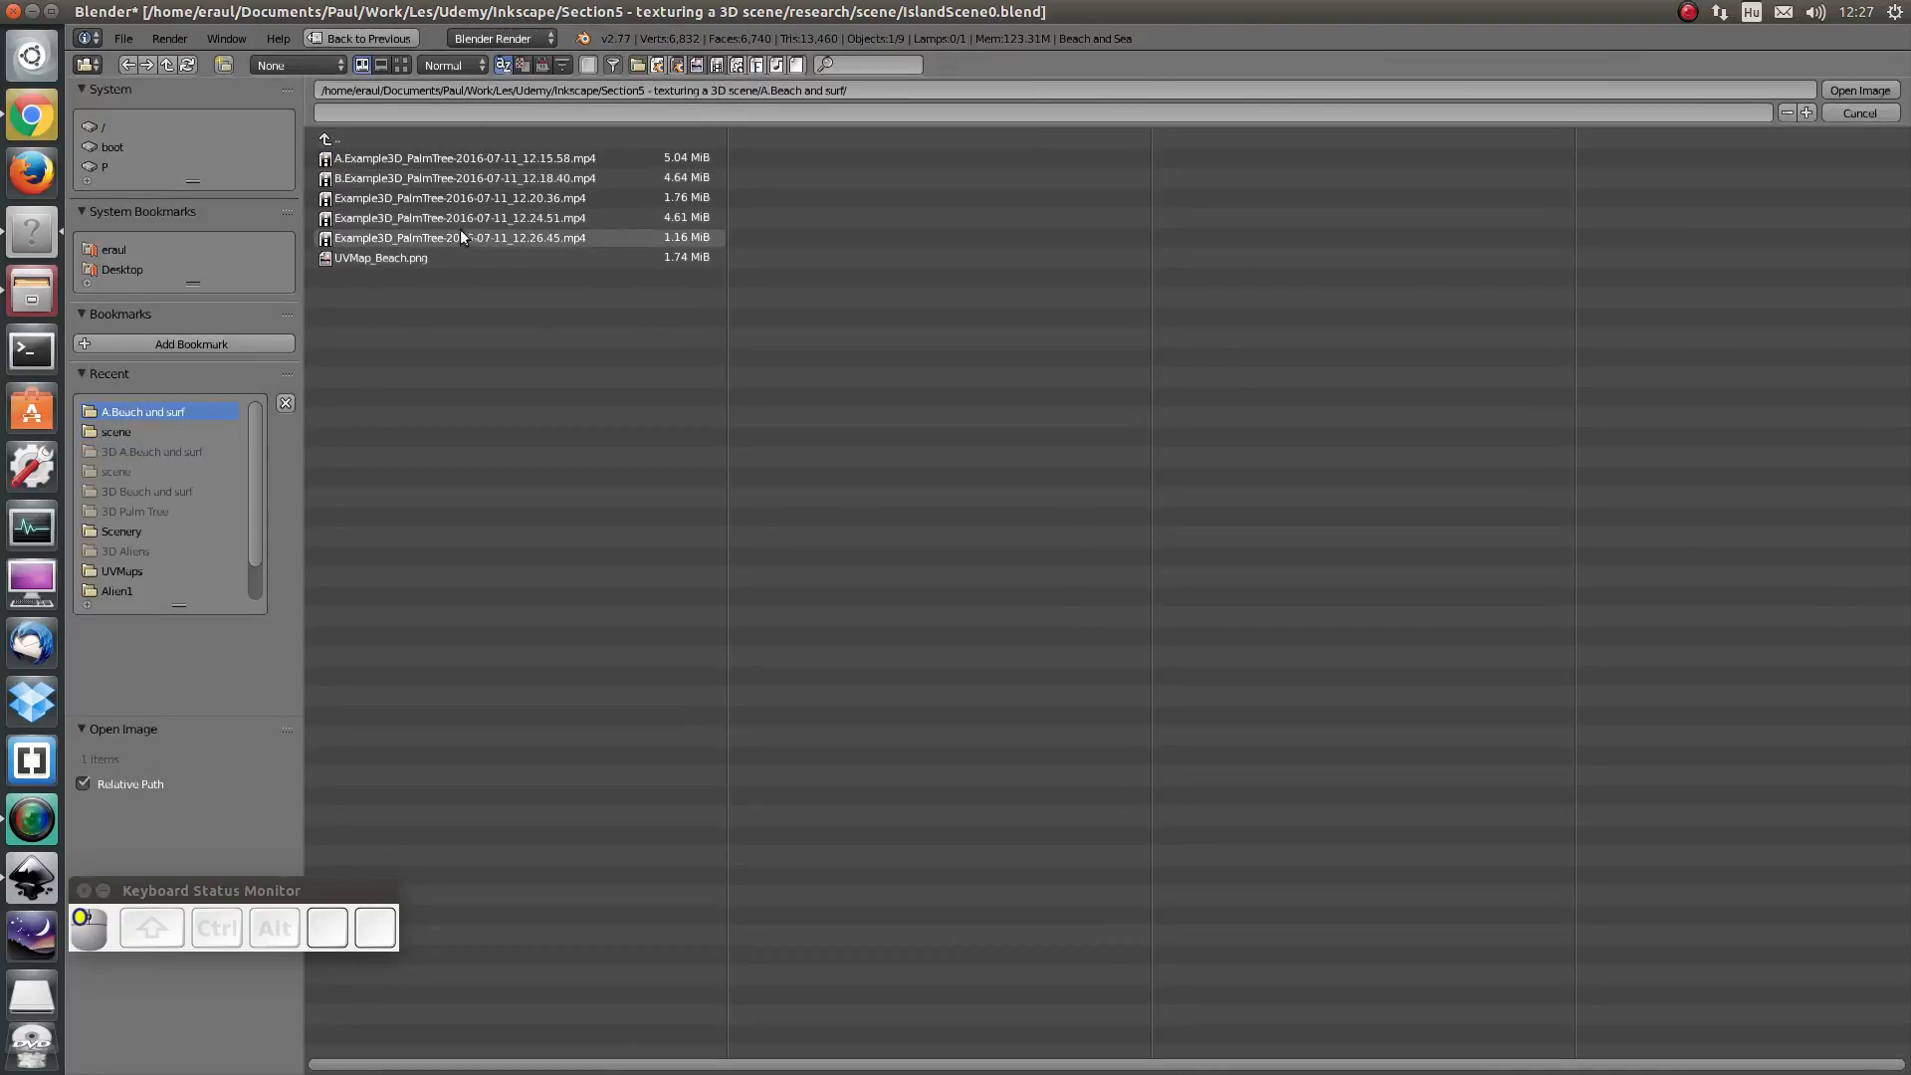
click(392, 260)
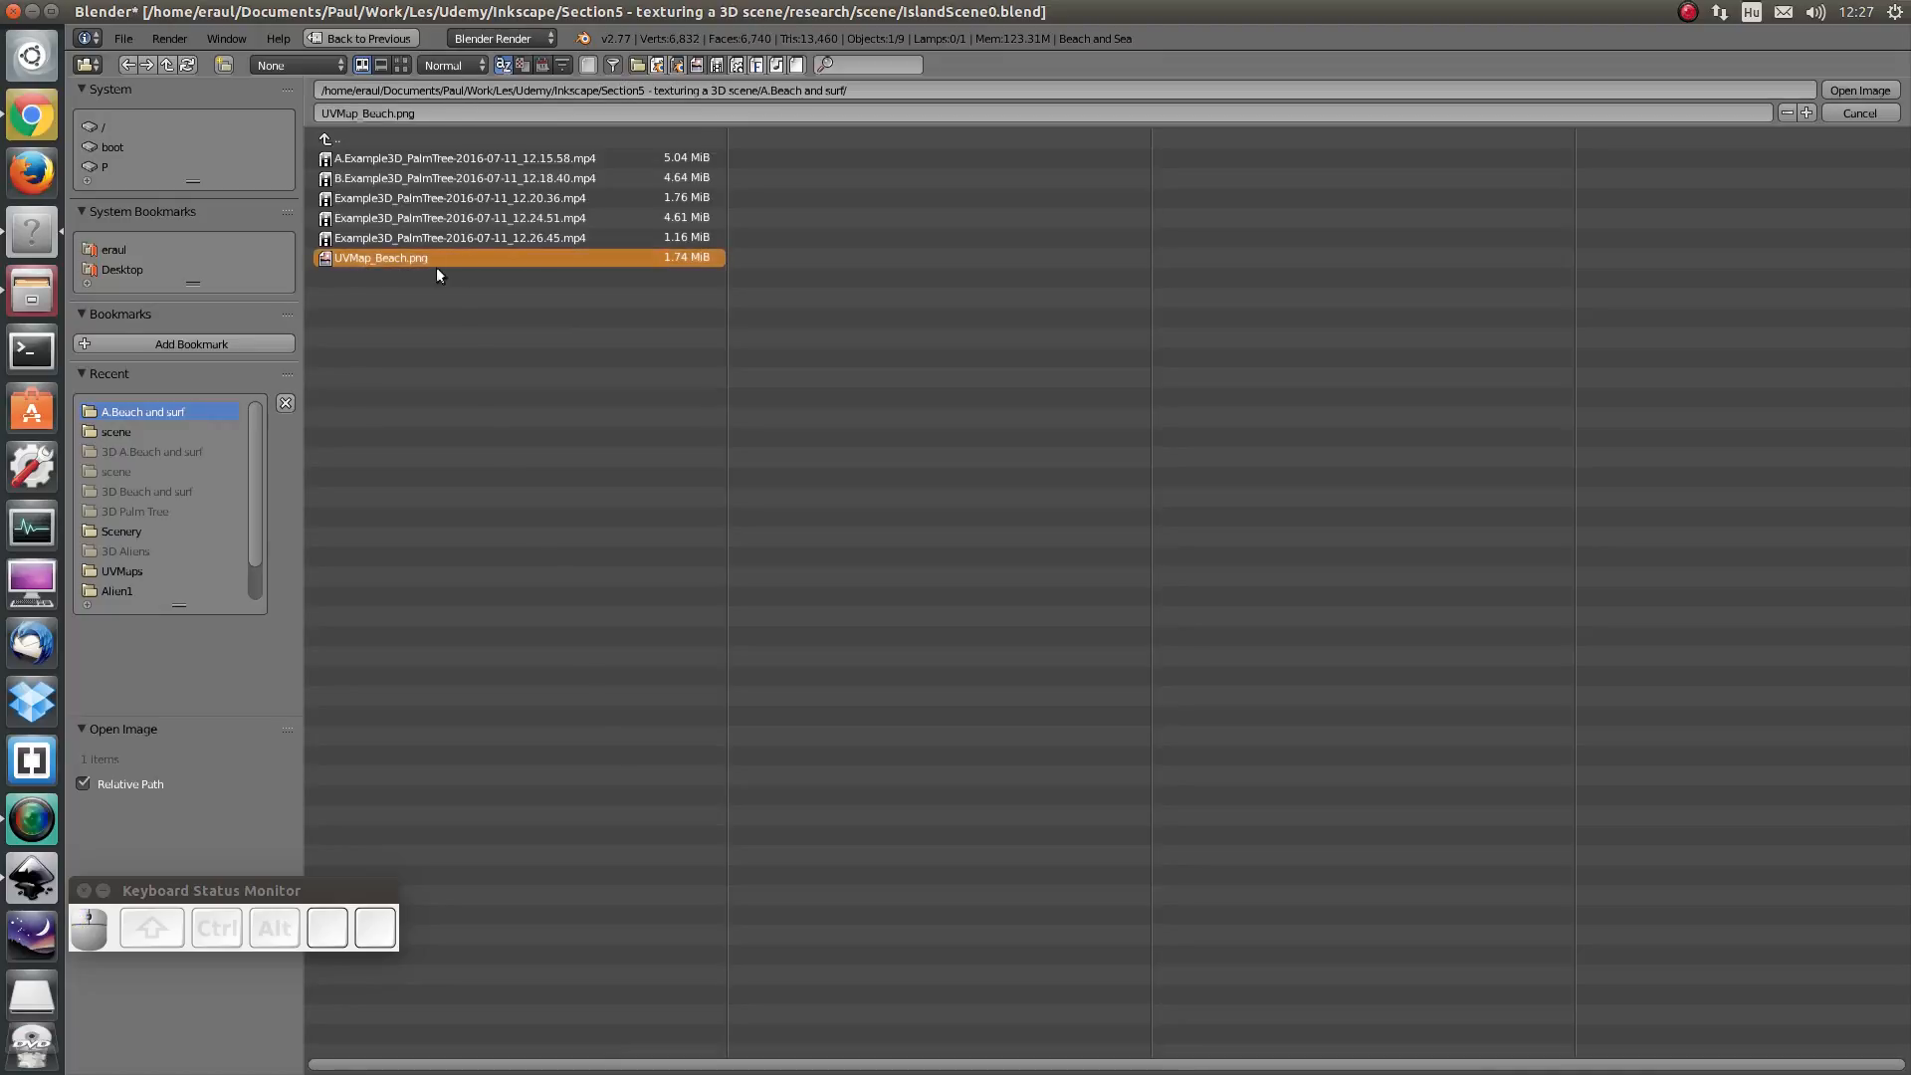
double_click(432, 257)
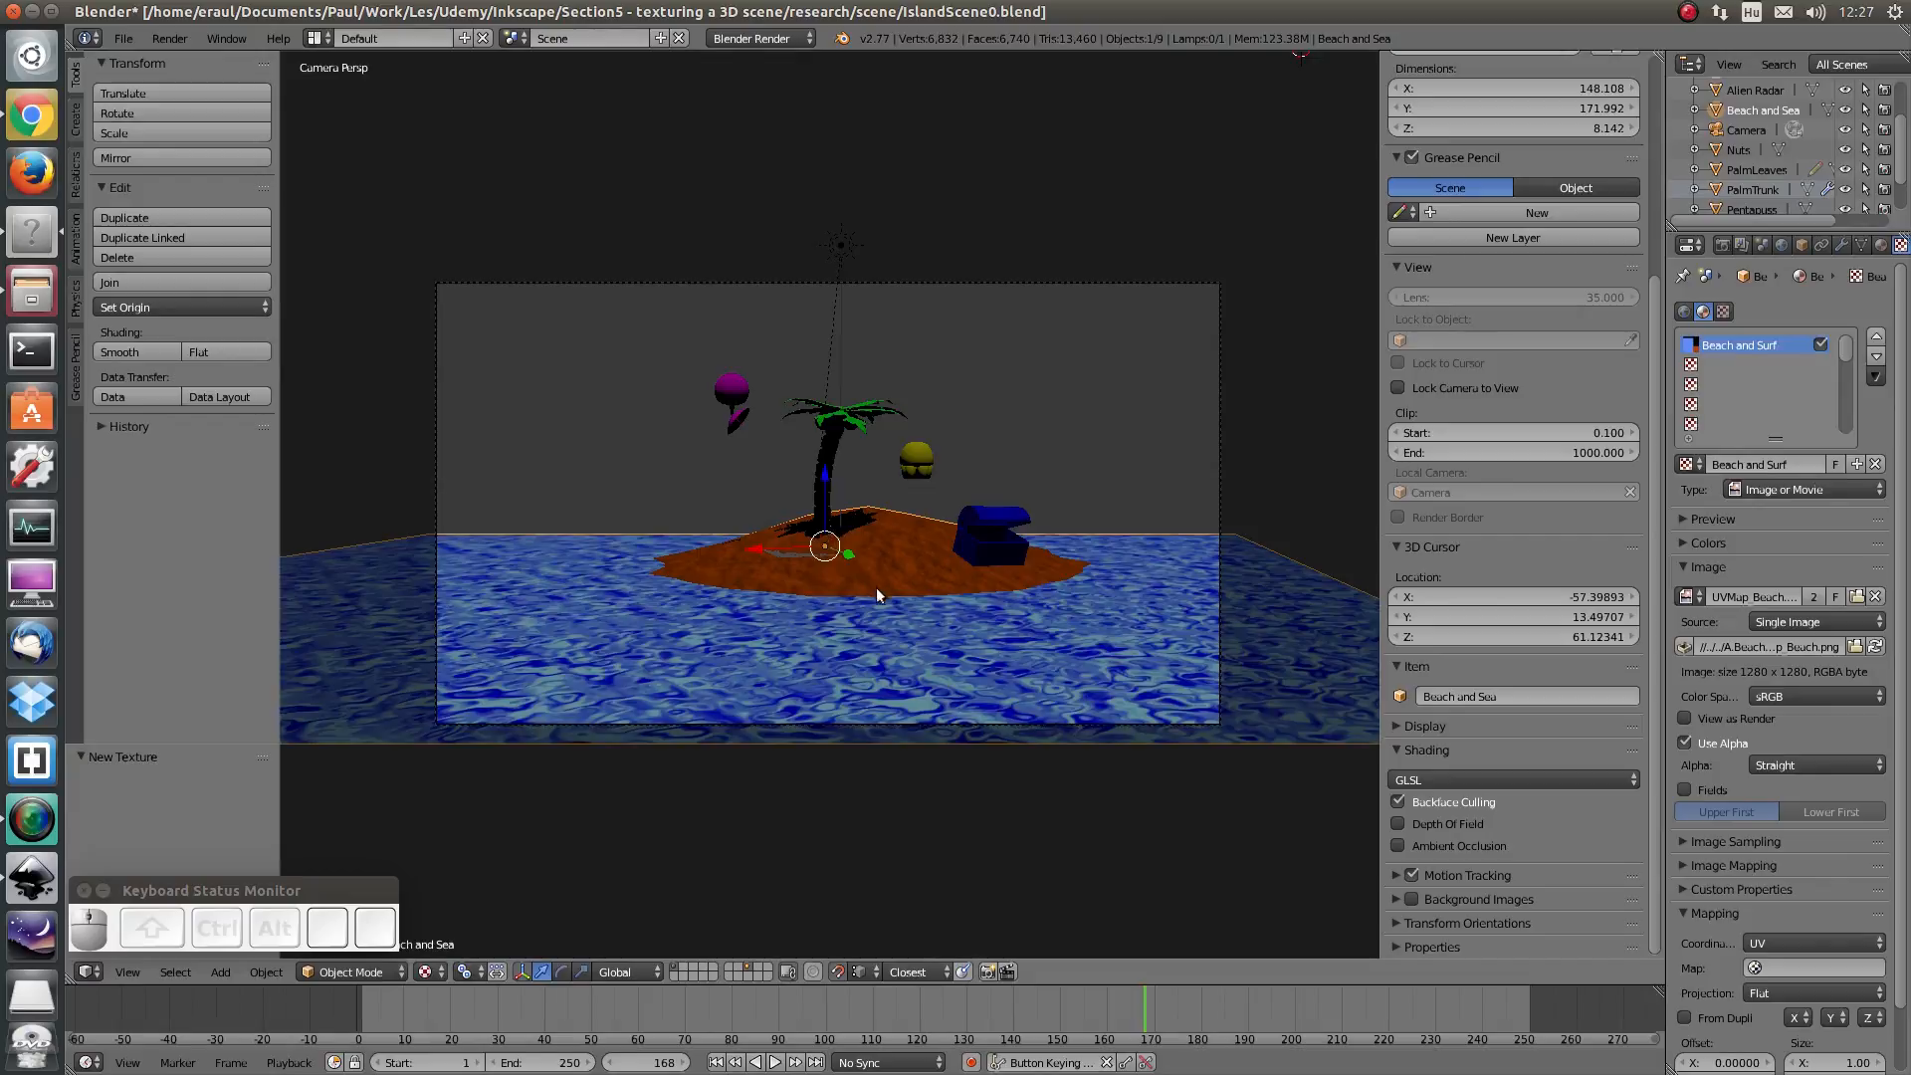